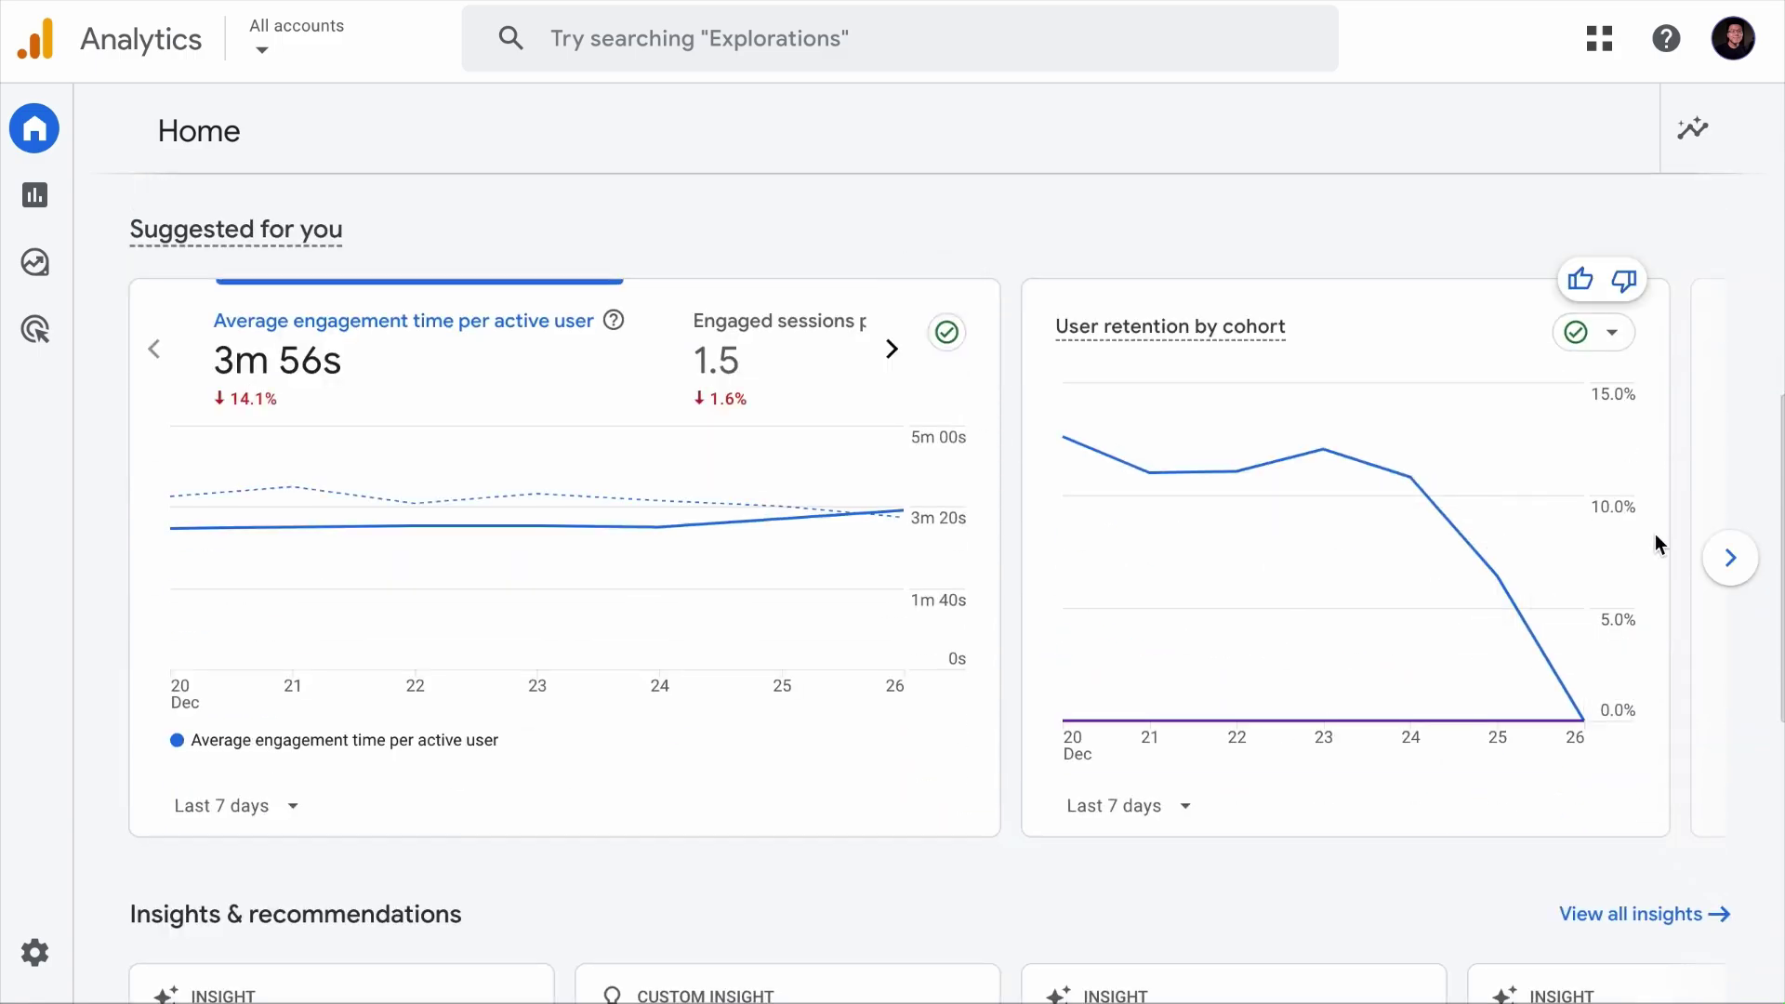
# - Browse the suggested cards on Home and open the Pages and screens report under Life cycle Engagement
pyautogui.click(1731, 558)
pyautogui.click(1731, 561)
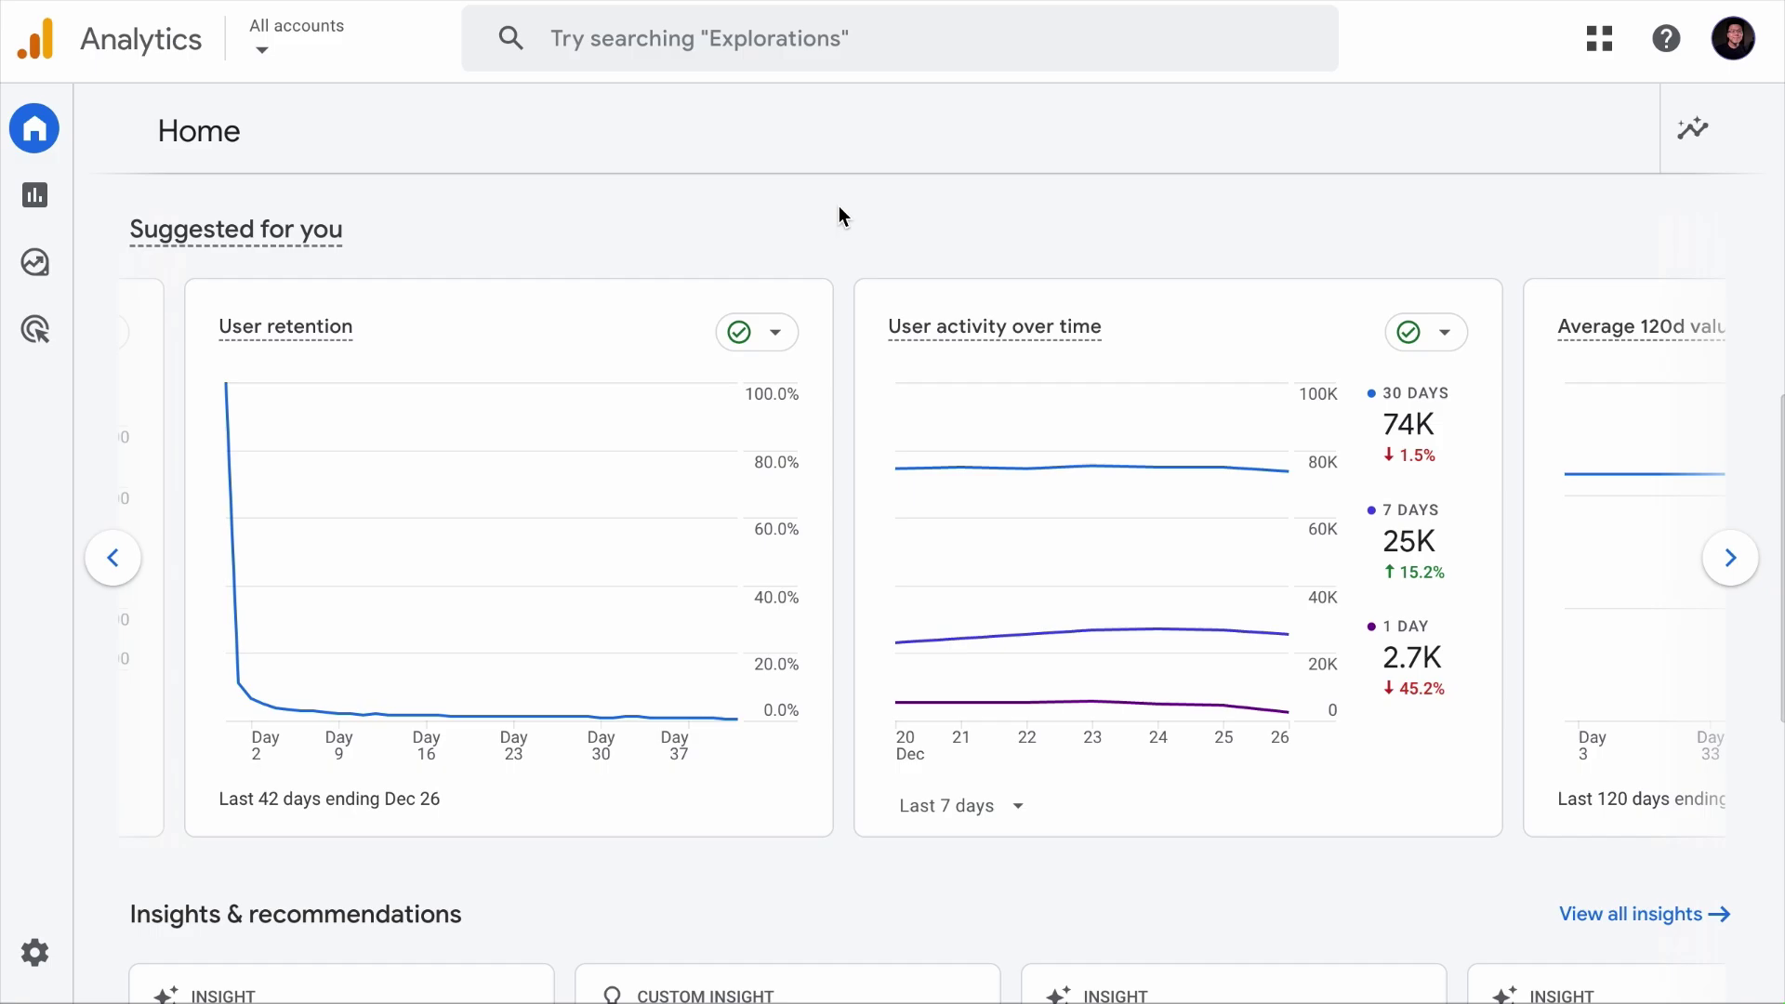
pyautogui.click(121, 197)
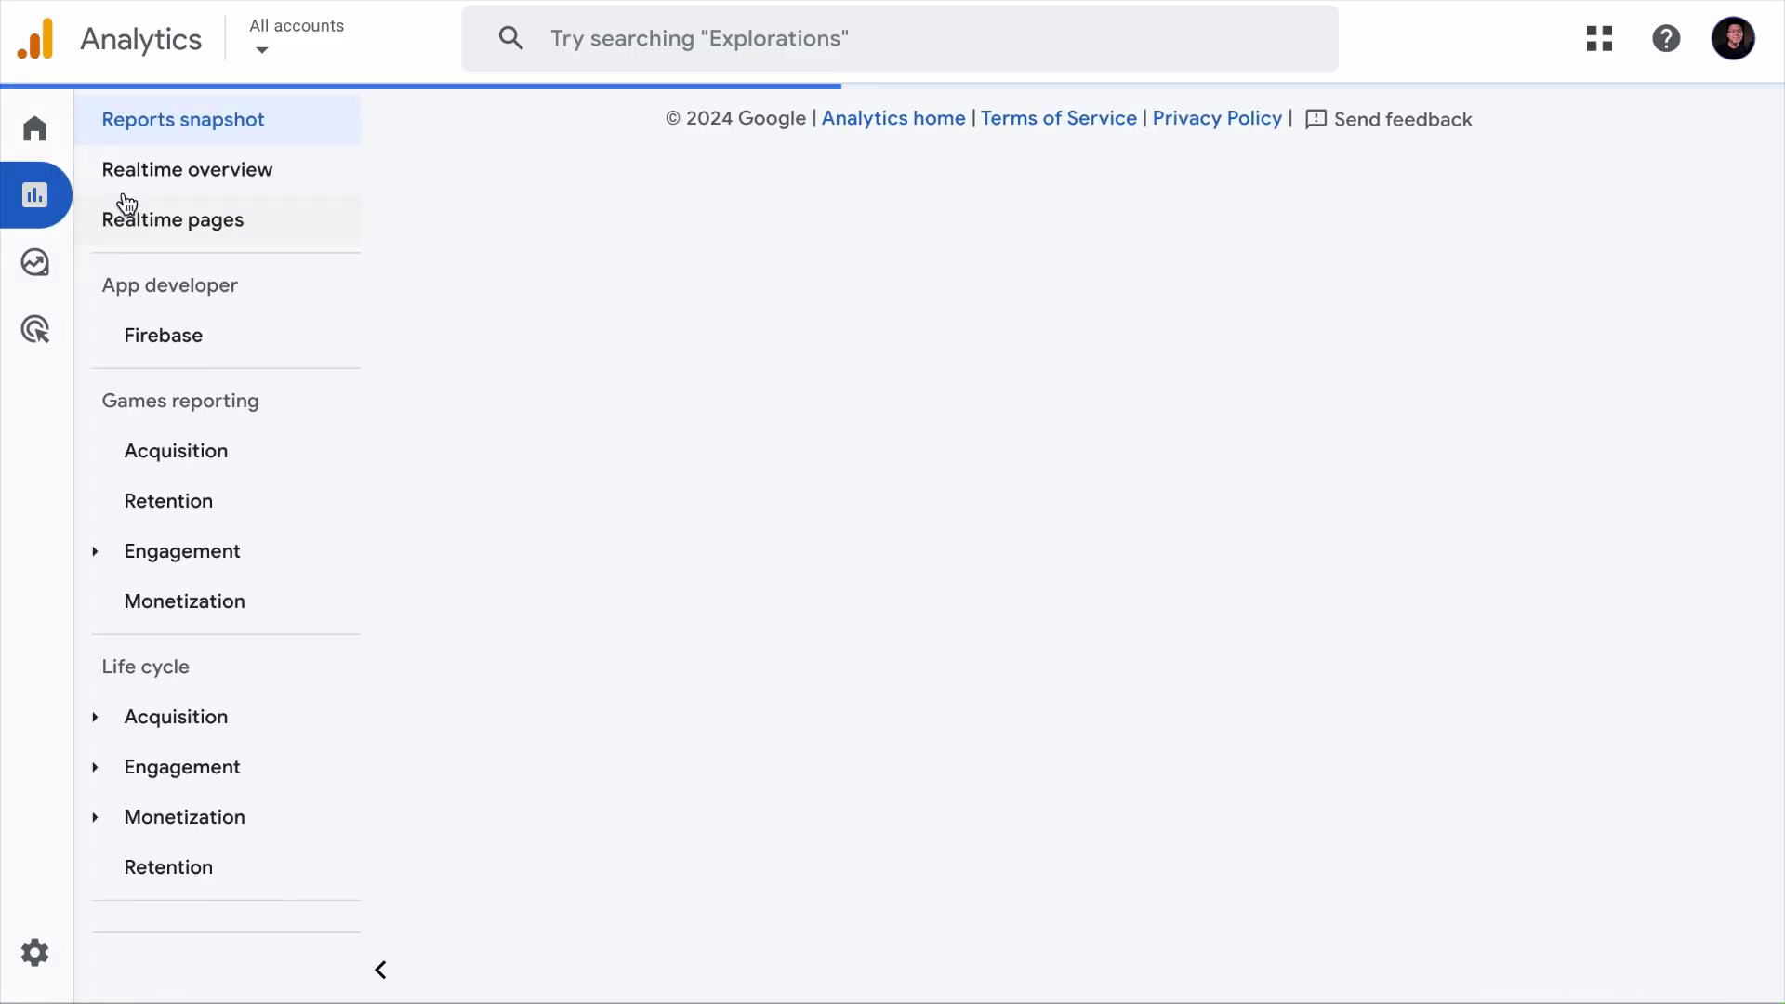
pyautogui.scroll(-2, 186, 435)
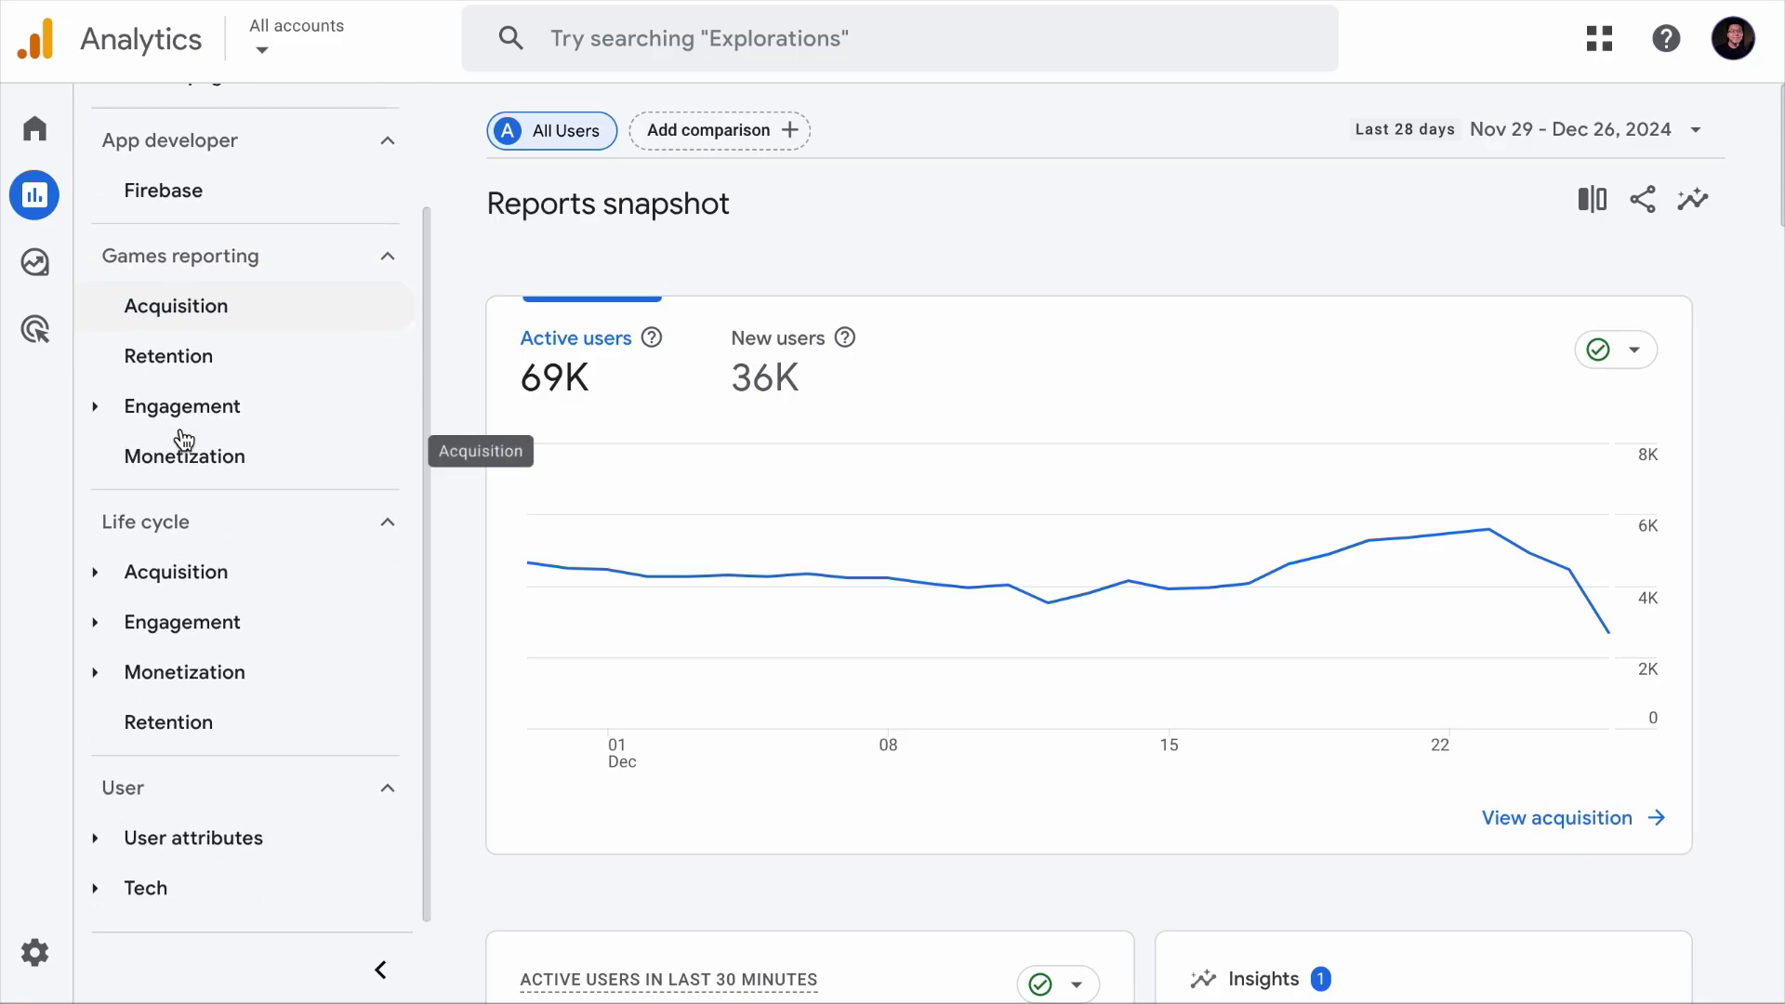
pyautogui.click(119, 625)
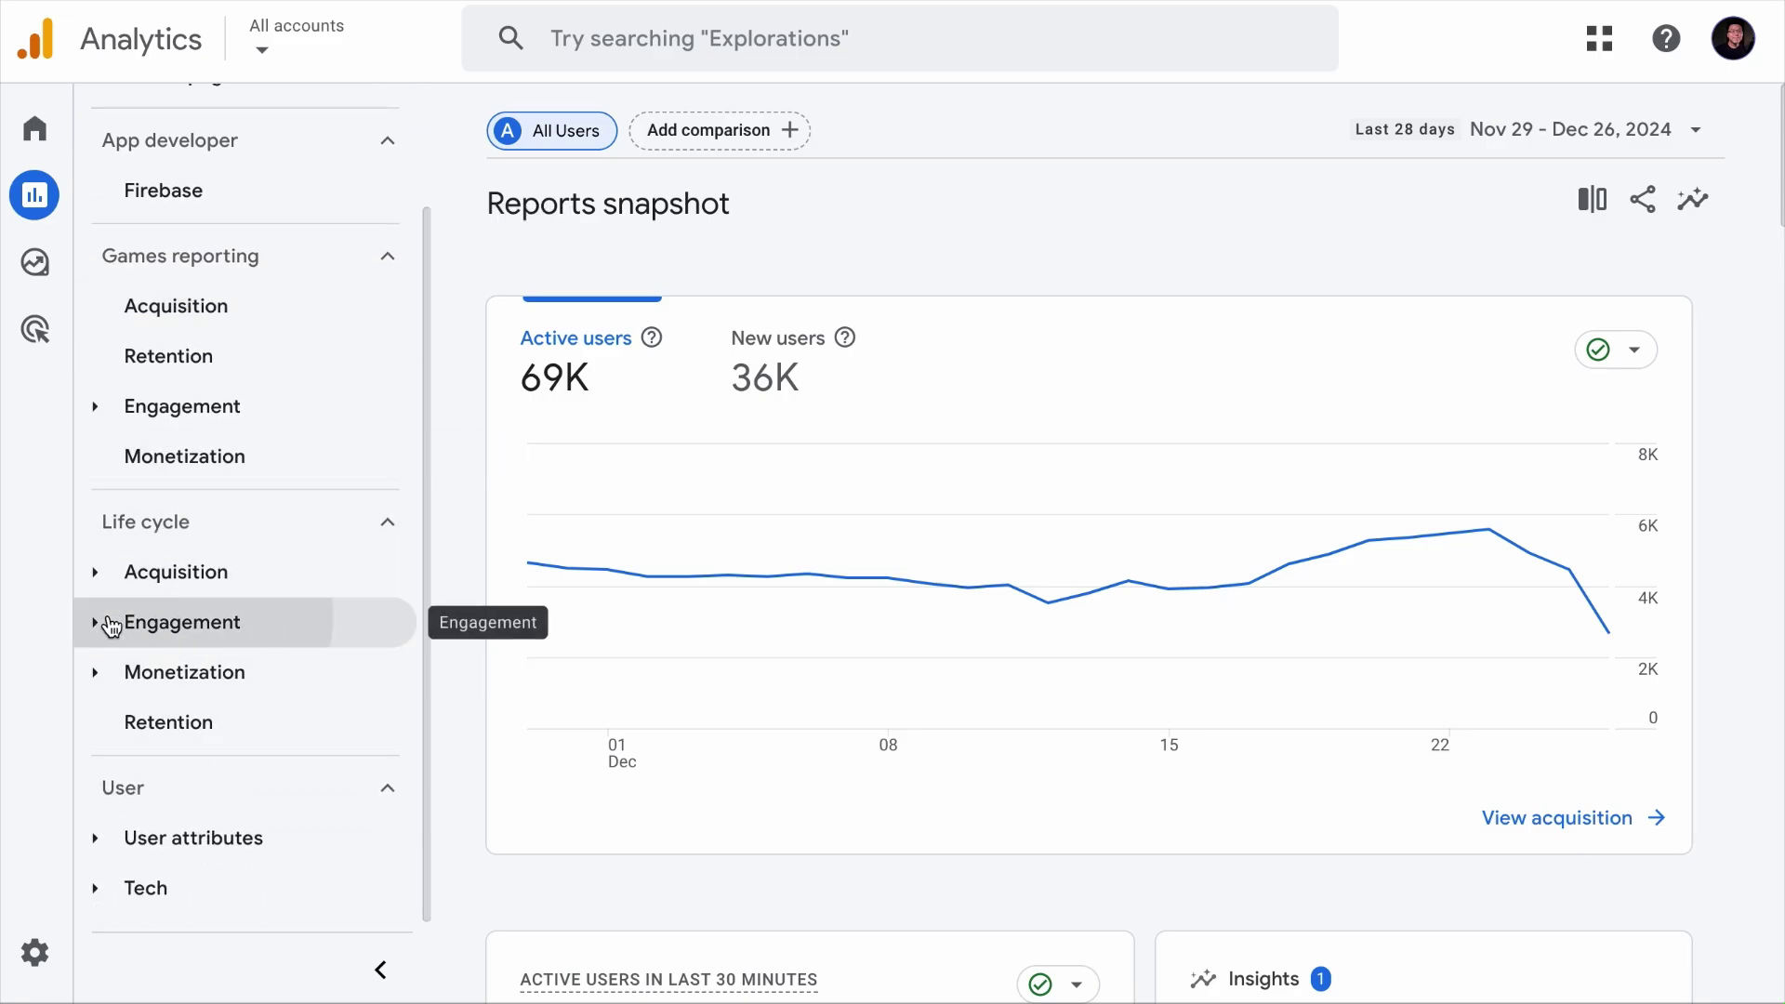
pyautogui.click(183, 775)
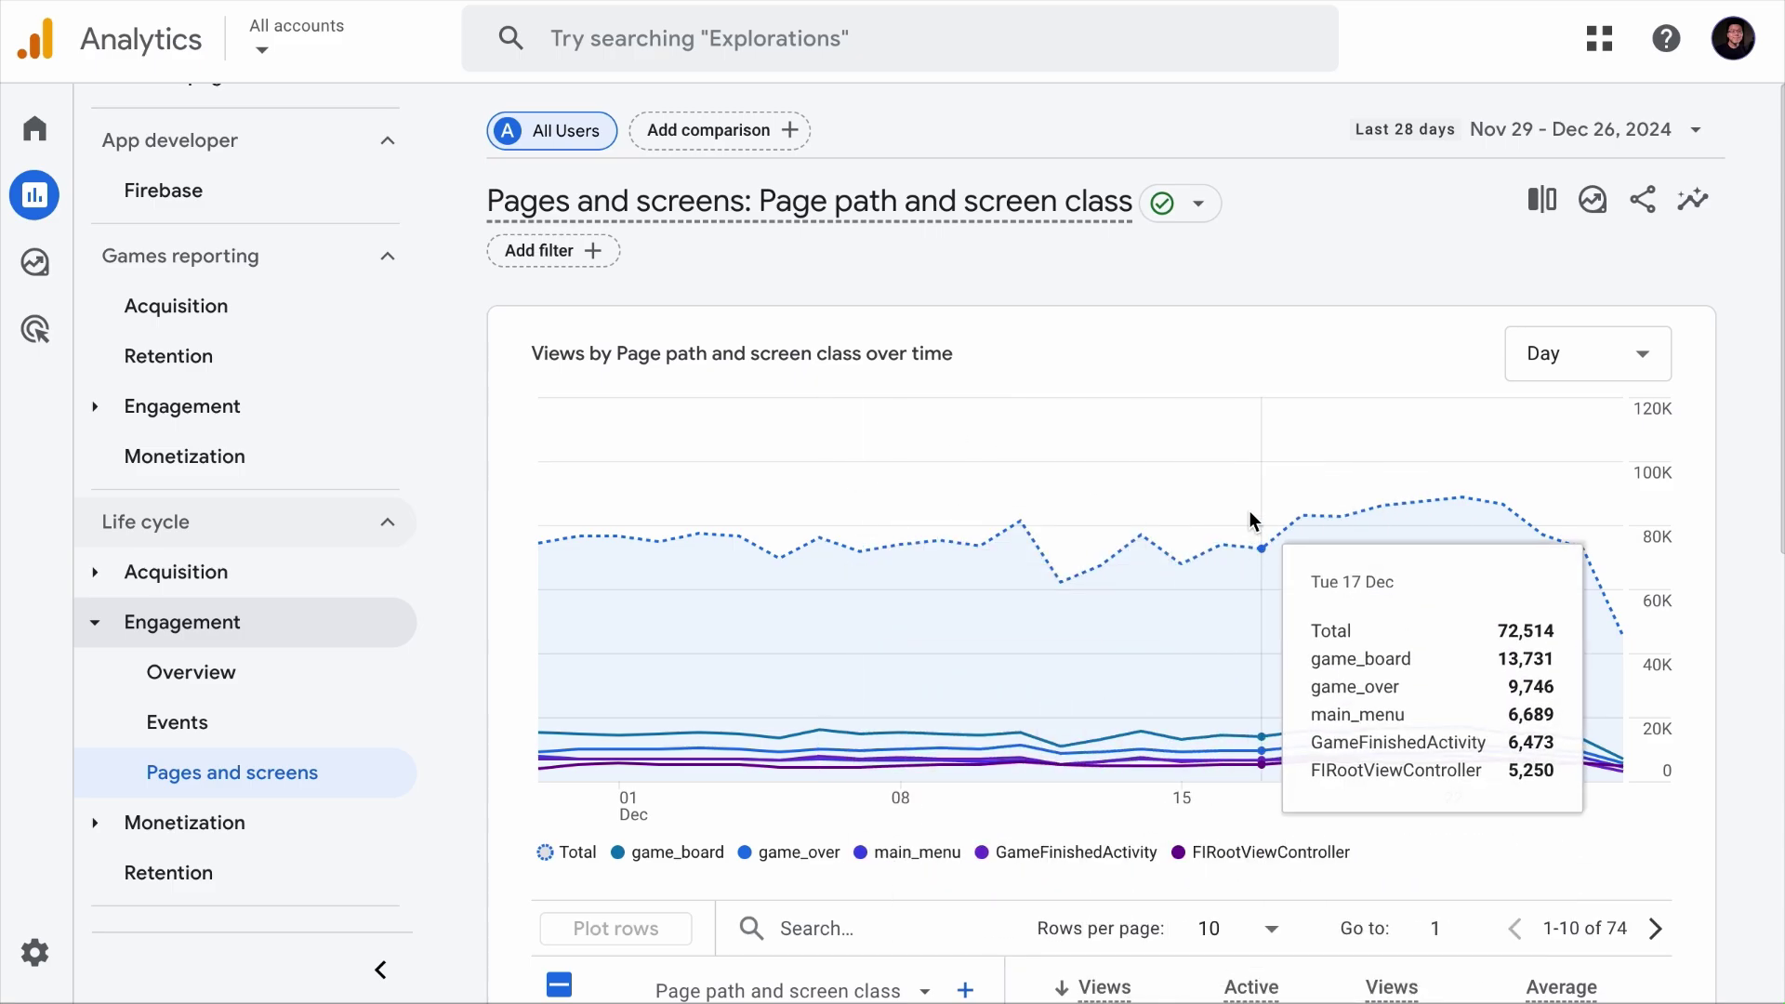
# - Examine the views, active users and average engagement time for each page path and screen class in the report table
pyautogui.scroll(-7, 1143, 538)
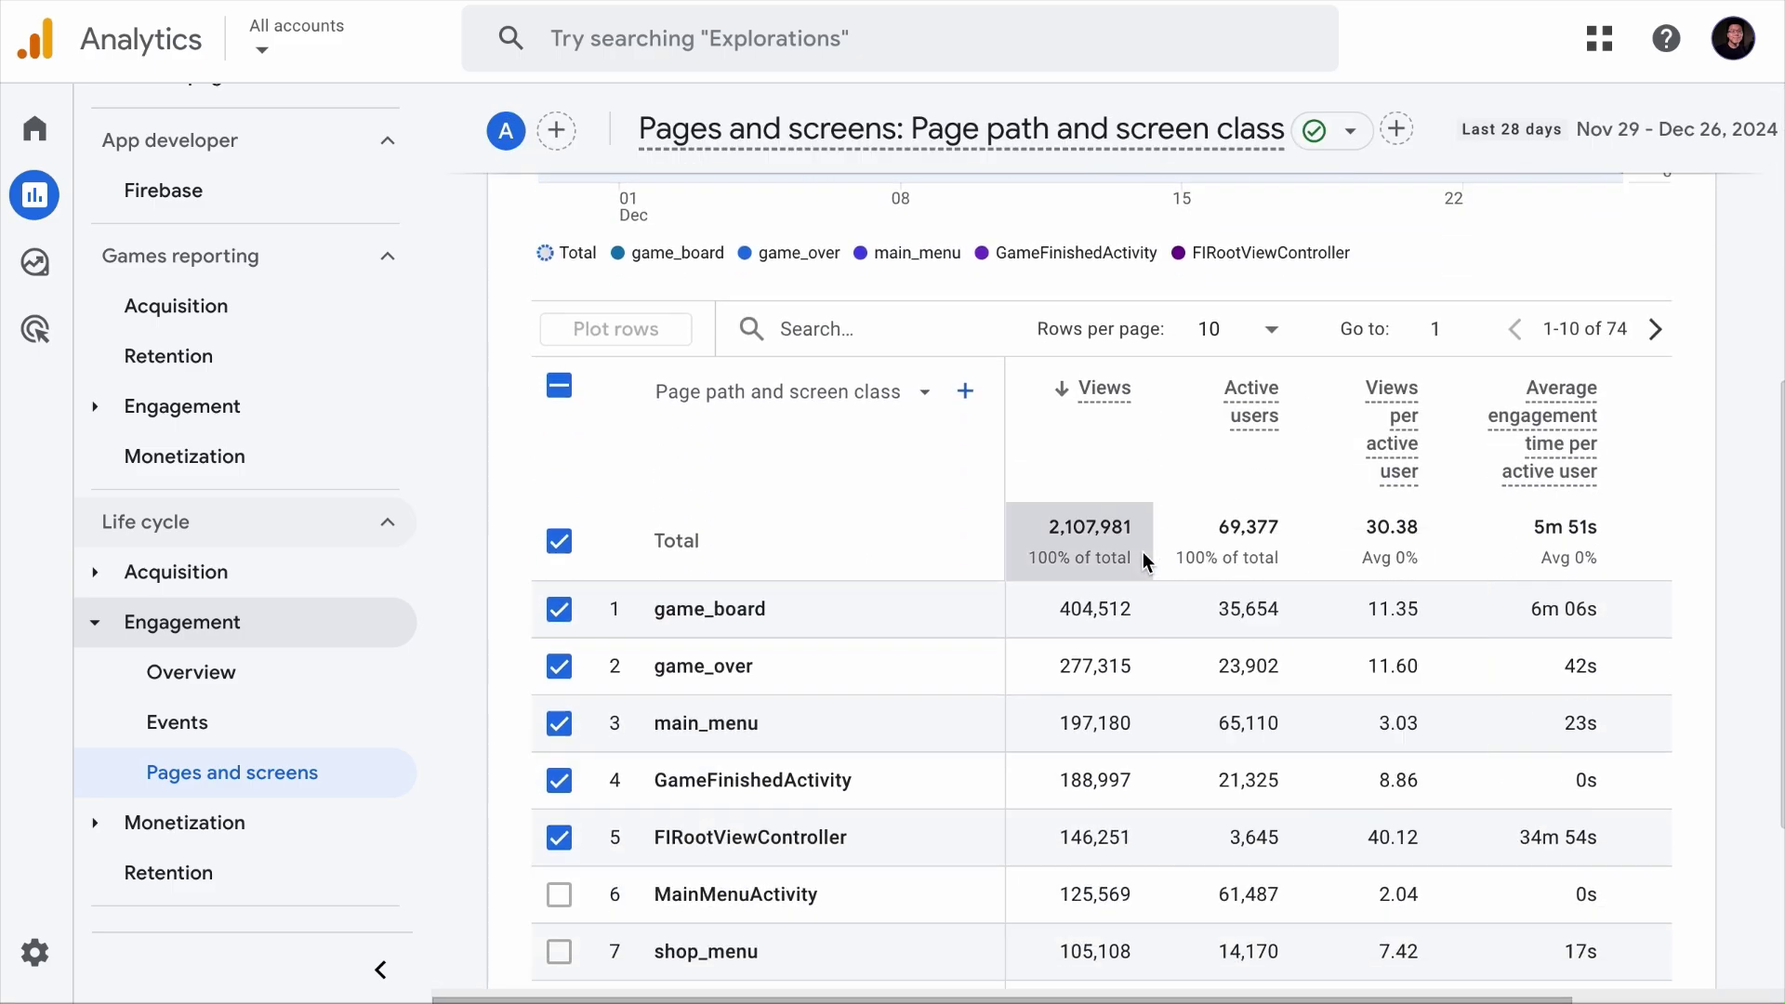
pyautogui.scroll(-2, 1146, 563)
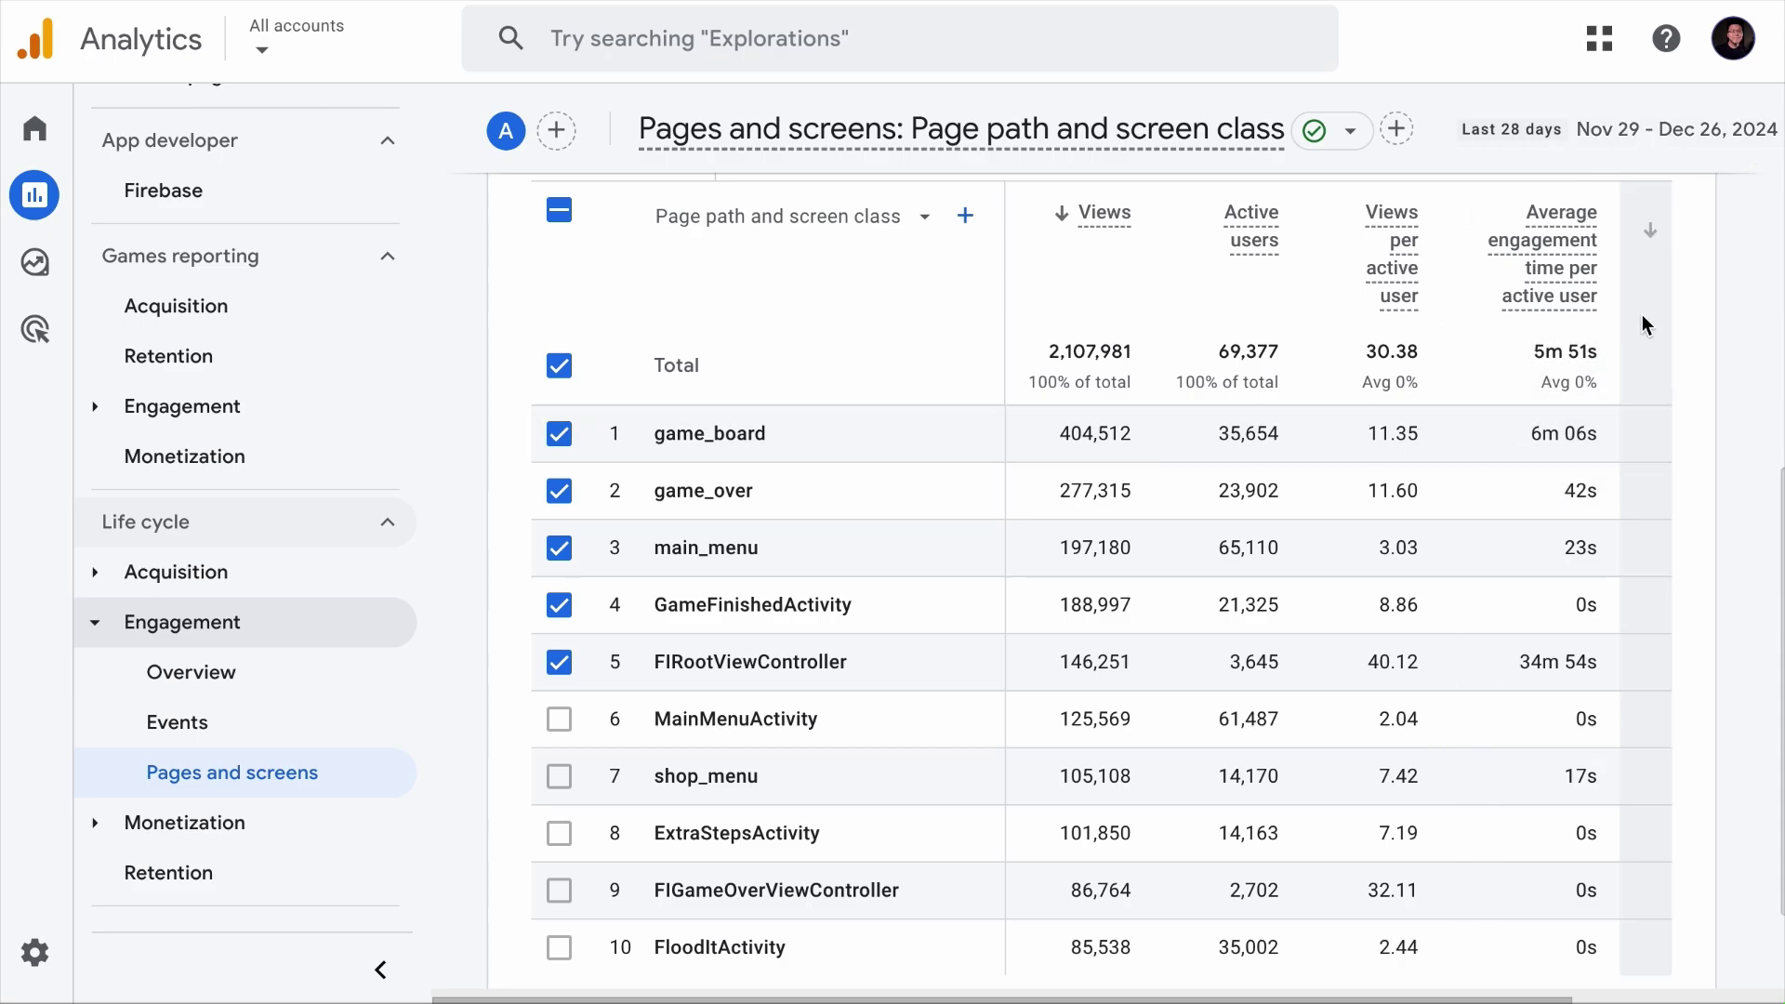
pyautogui.scroll(-2, 1630, 335)
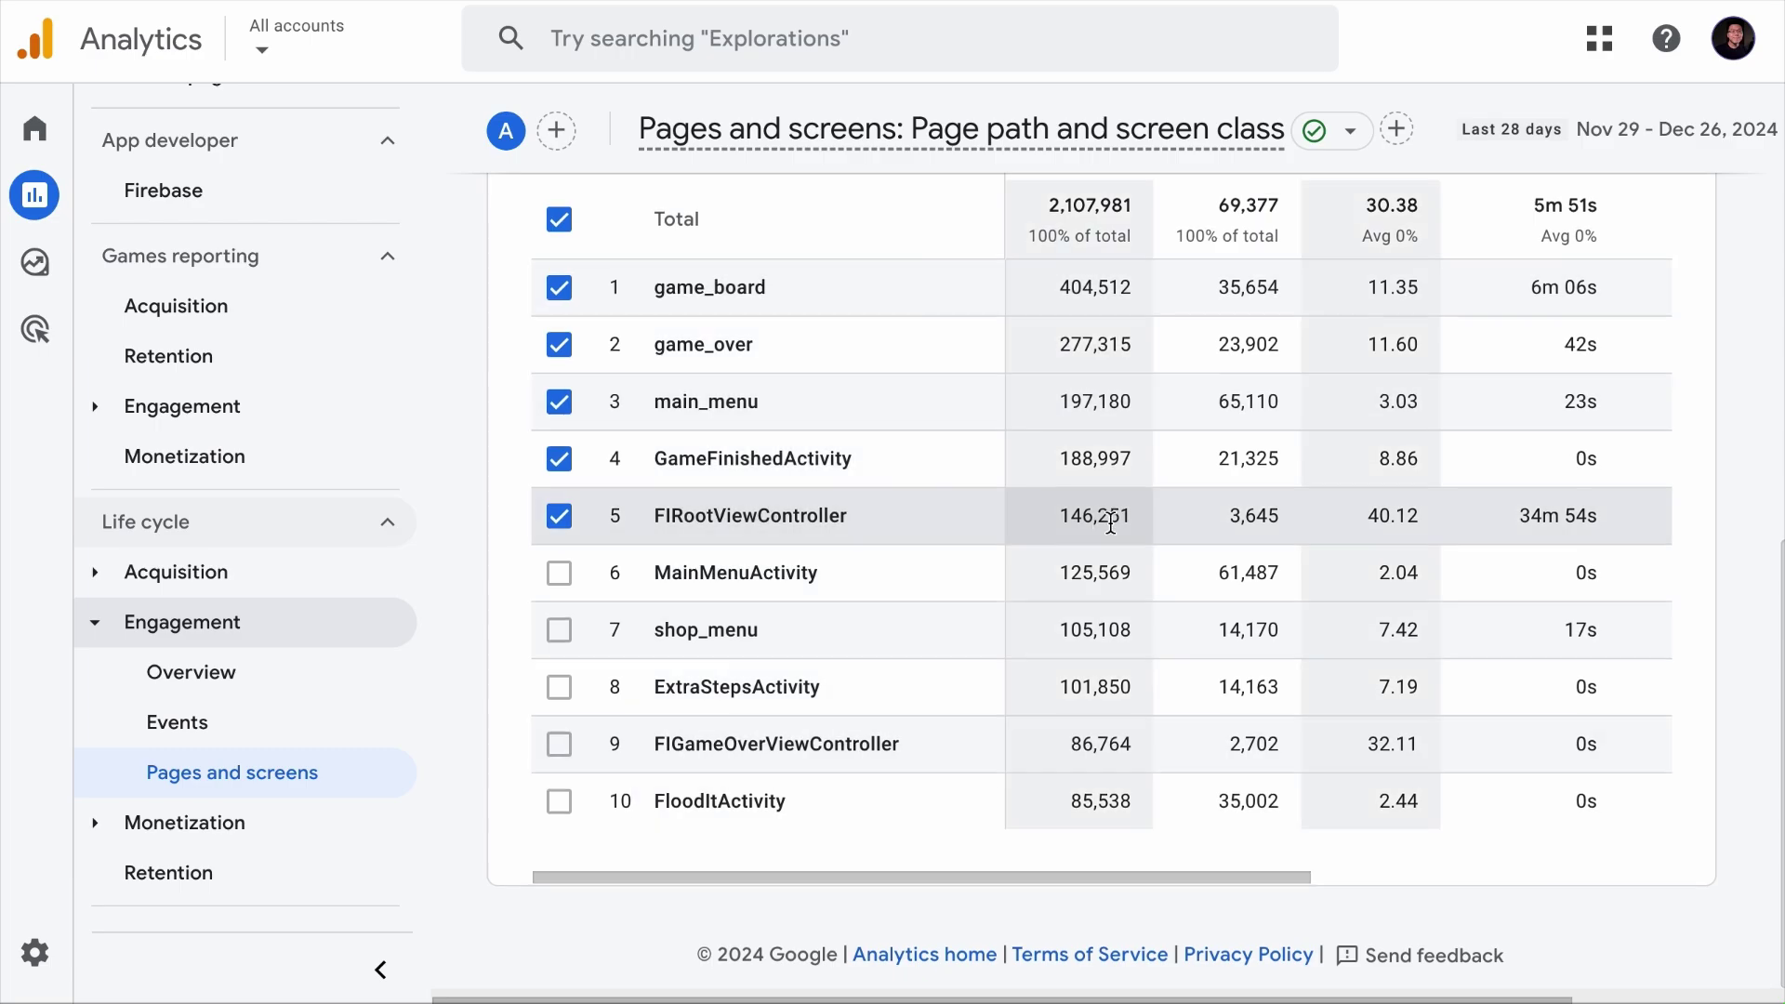
pyautogui.scroll(4, 1119, 523)
pyautogui.scroll(-4, 1119, 522)
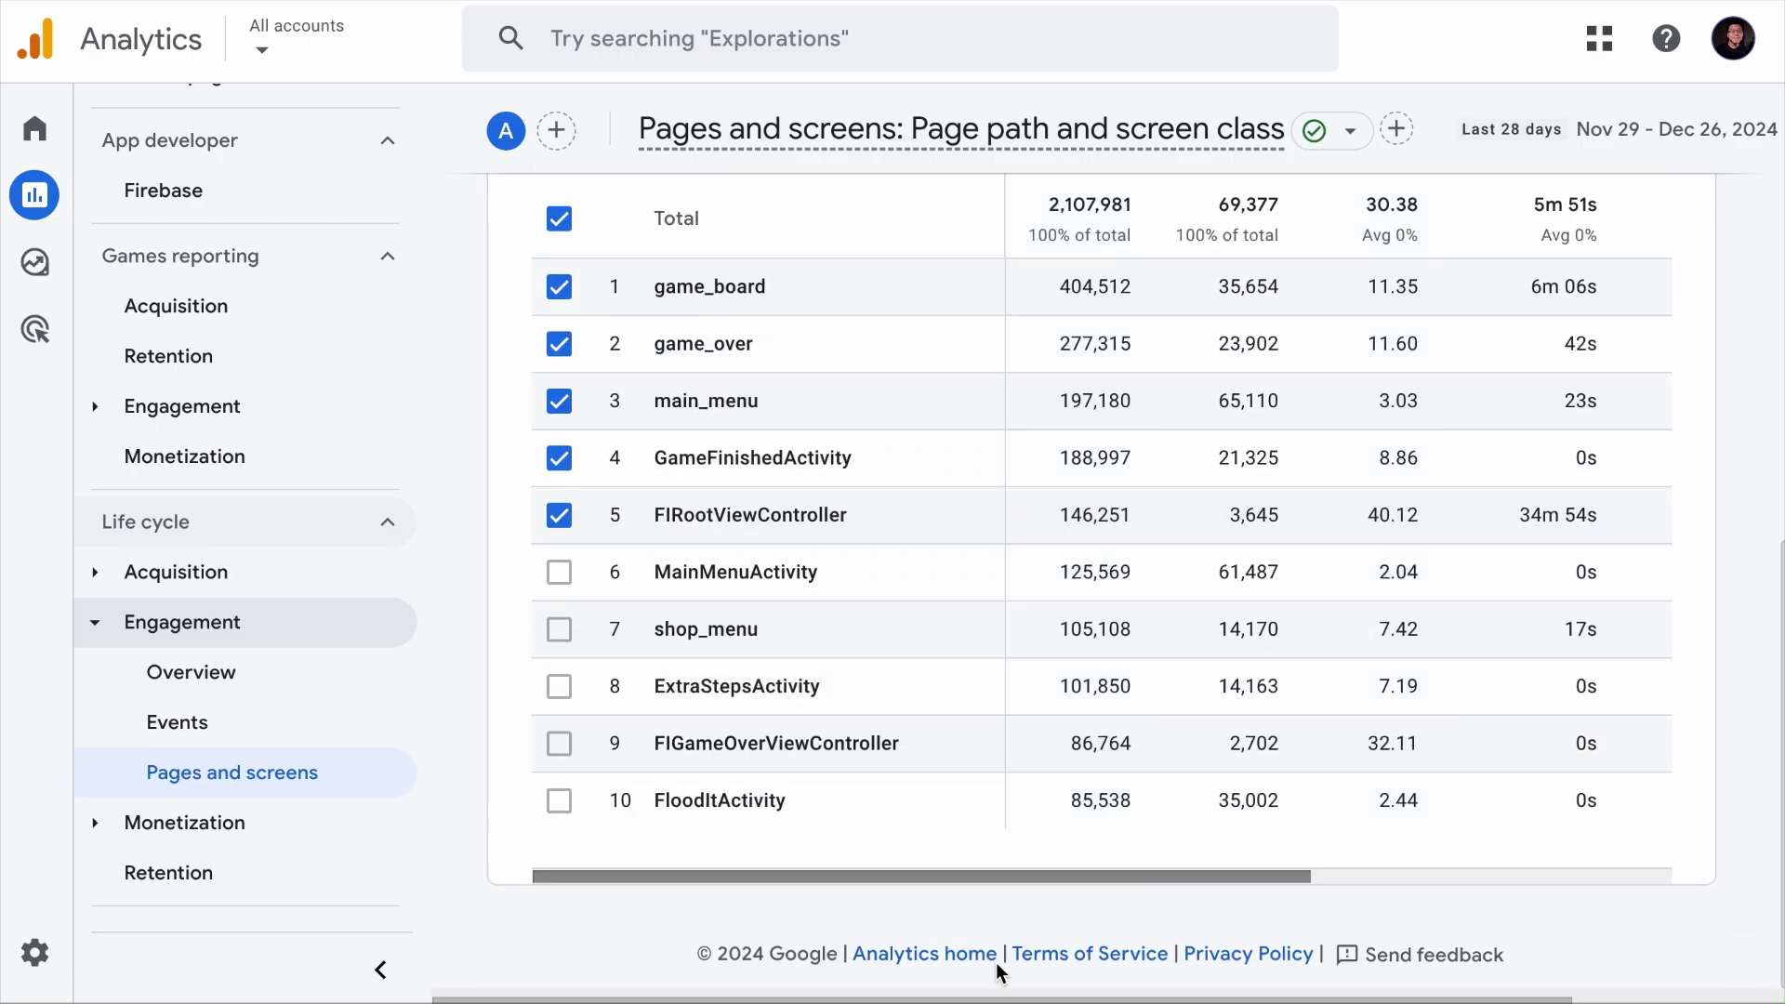
pyautogui.scroll(3, 1226, 485)
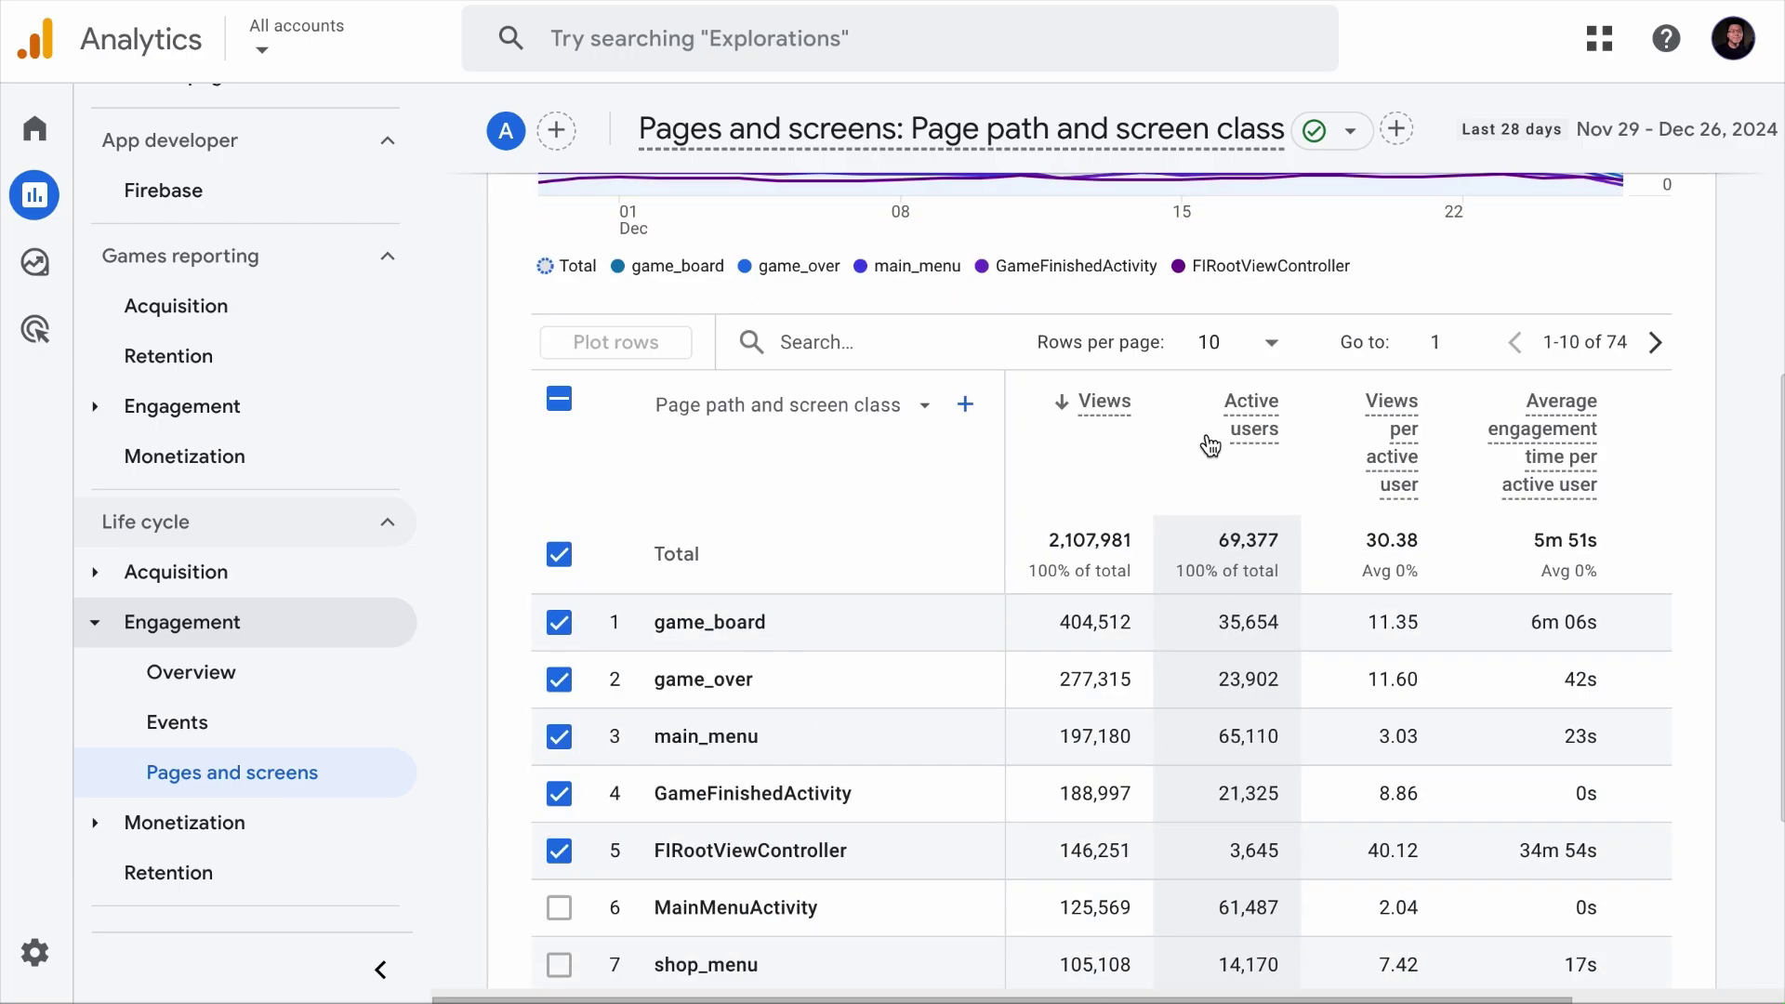
# - Expand the pages table to 250 rows per page to review its entries, and reduce it to 25 rows
pyautogui.click(1259, 343)
pyautogui.click(1259, 678)
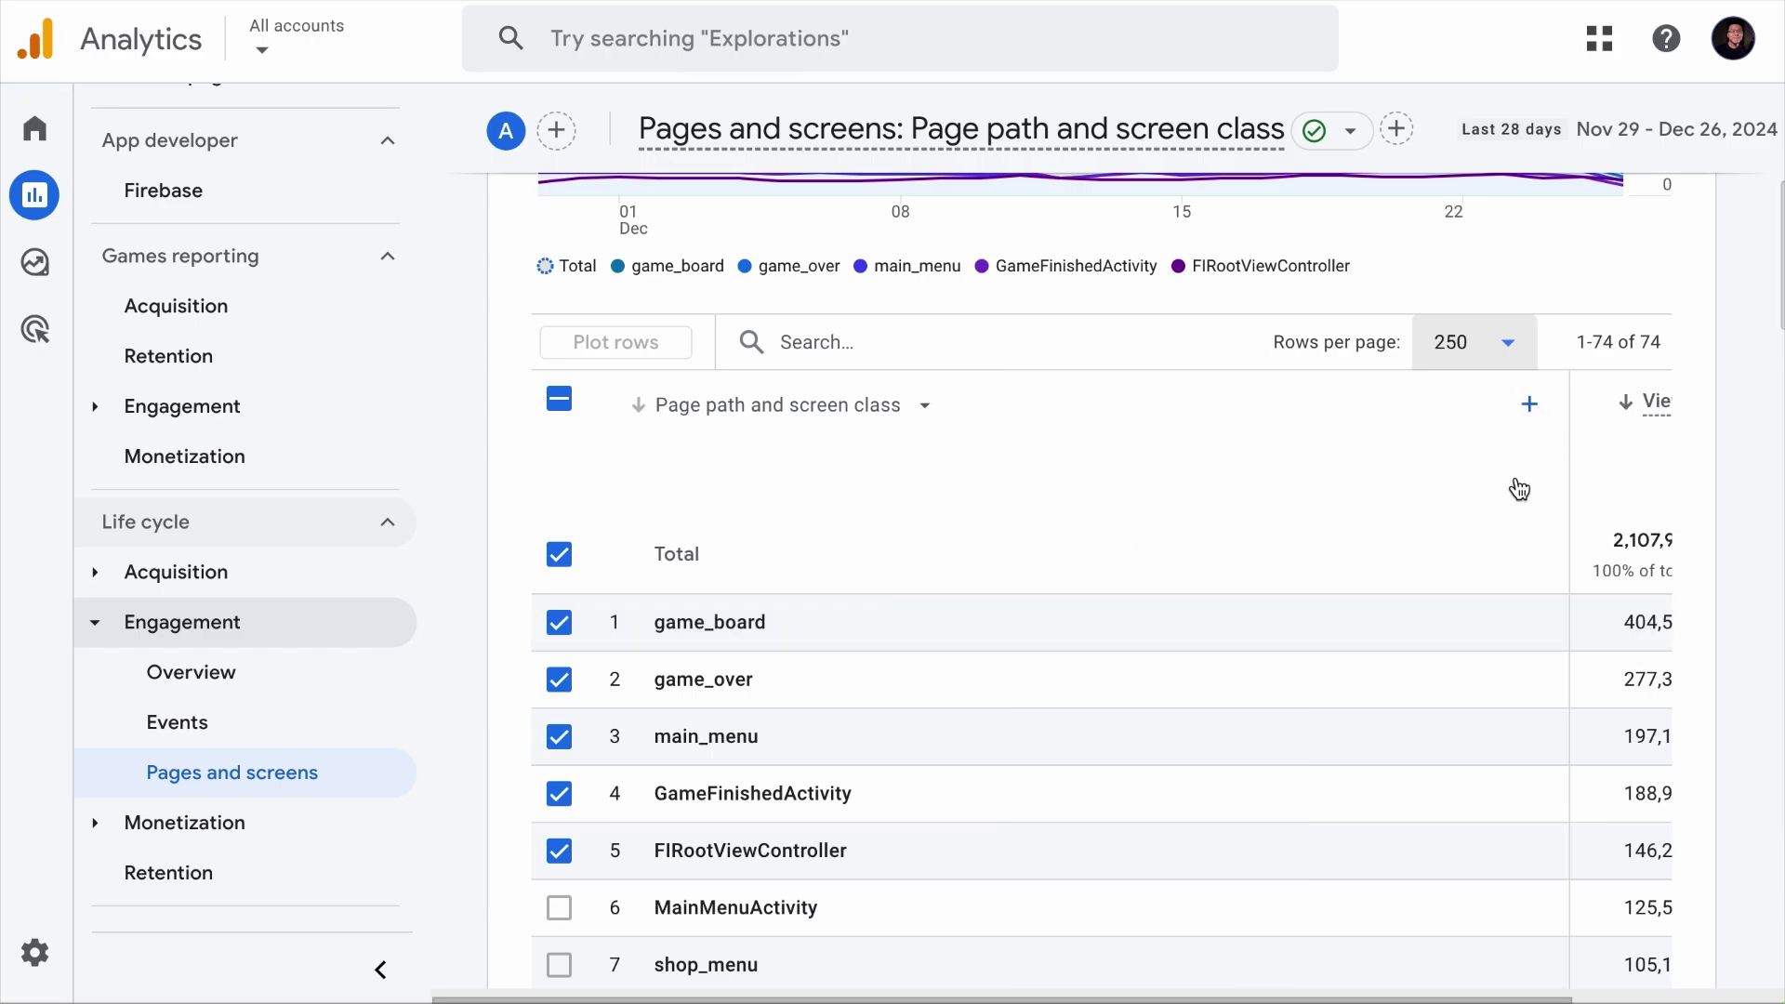
pyautogui.scroll(-12, 1514, 491)
pyautogui.scroll(-20, 1517, 478)
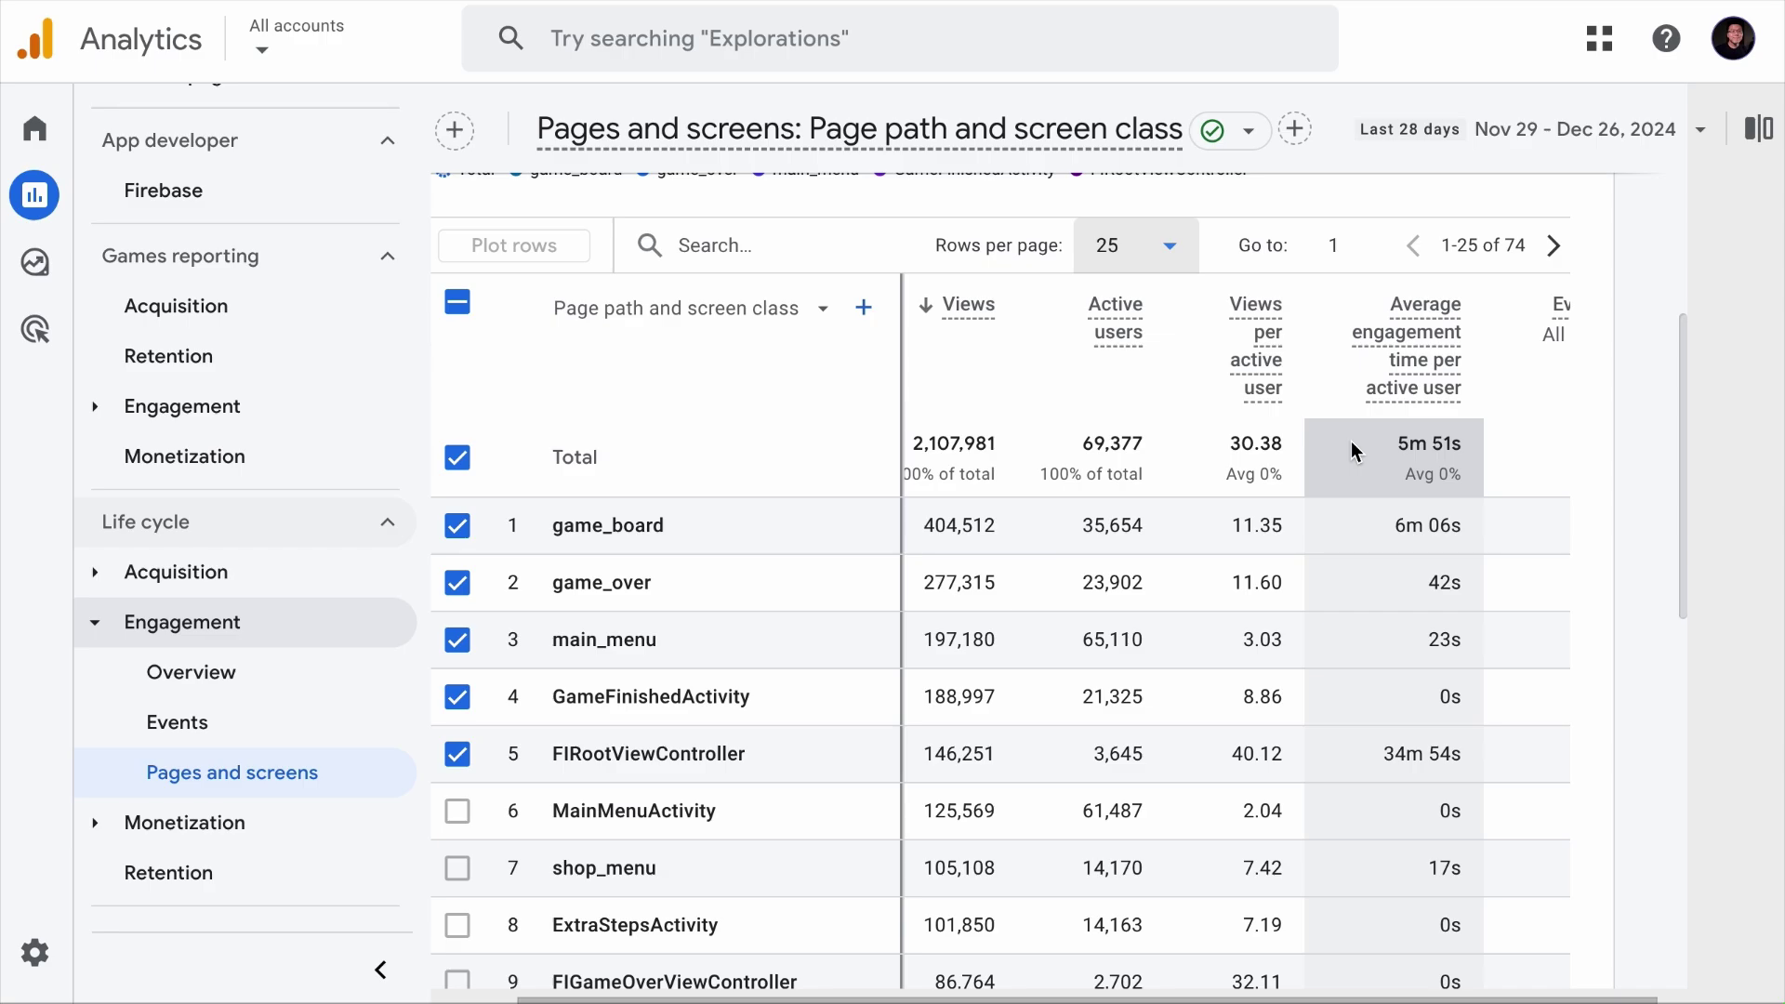
pyautogui.scroll(7, 1352, 441)
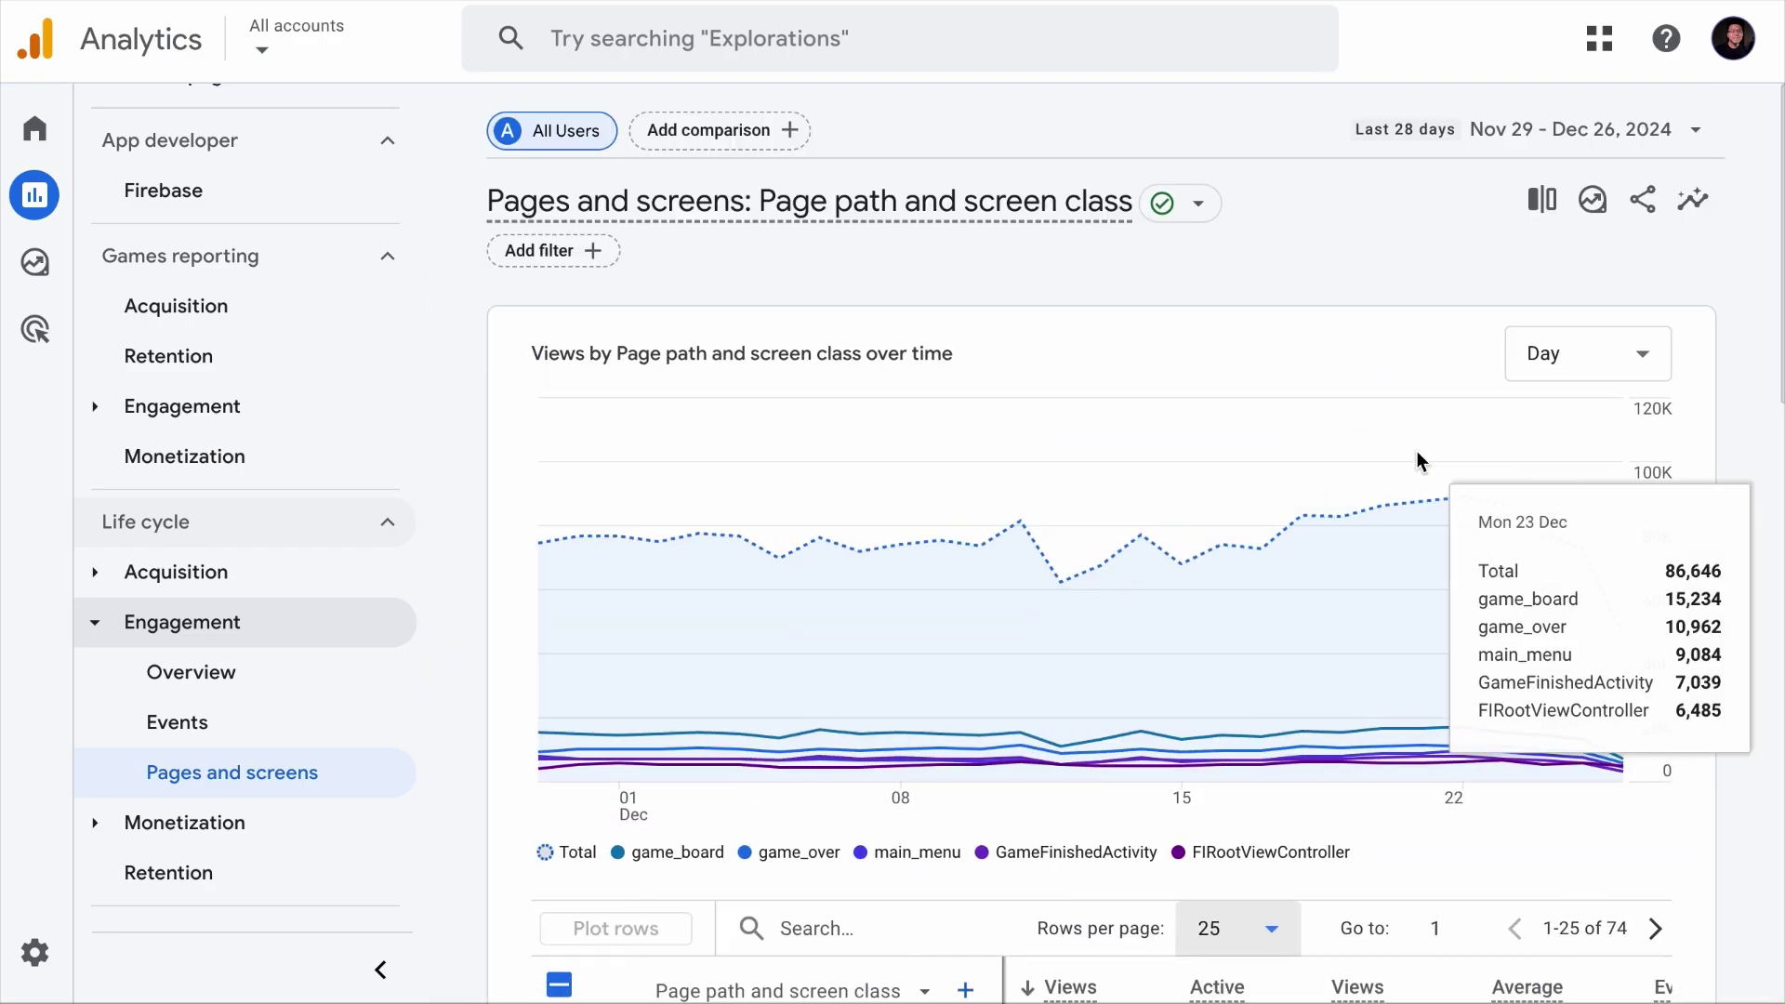
# - Turn on date comparison for the last 28 days against the same period last year (match day of week) and apply it
pyautogui.click(1586, 149)
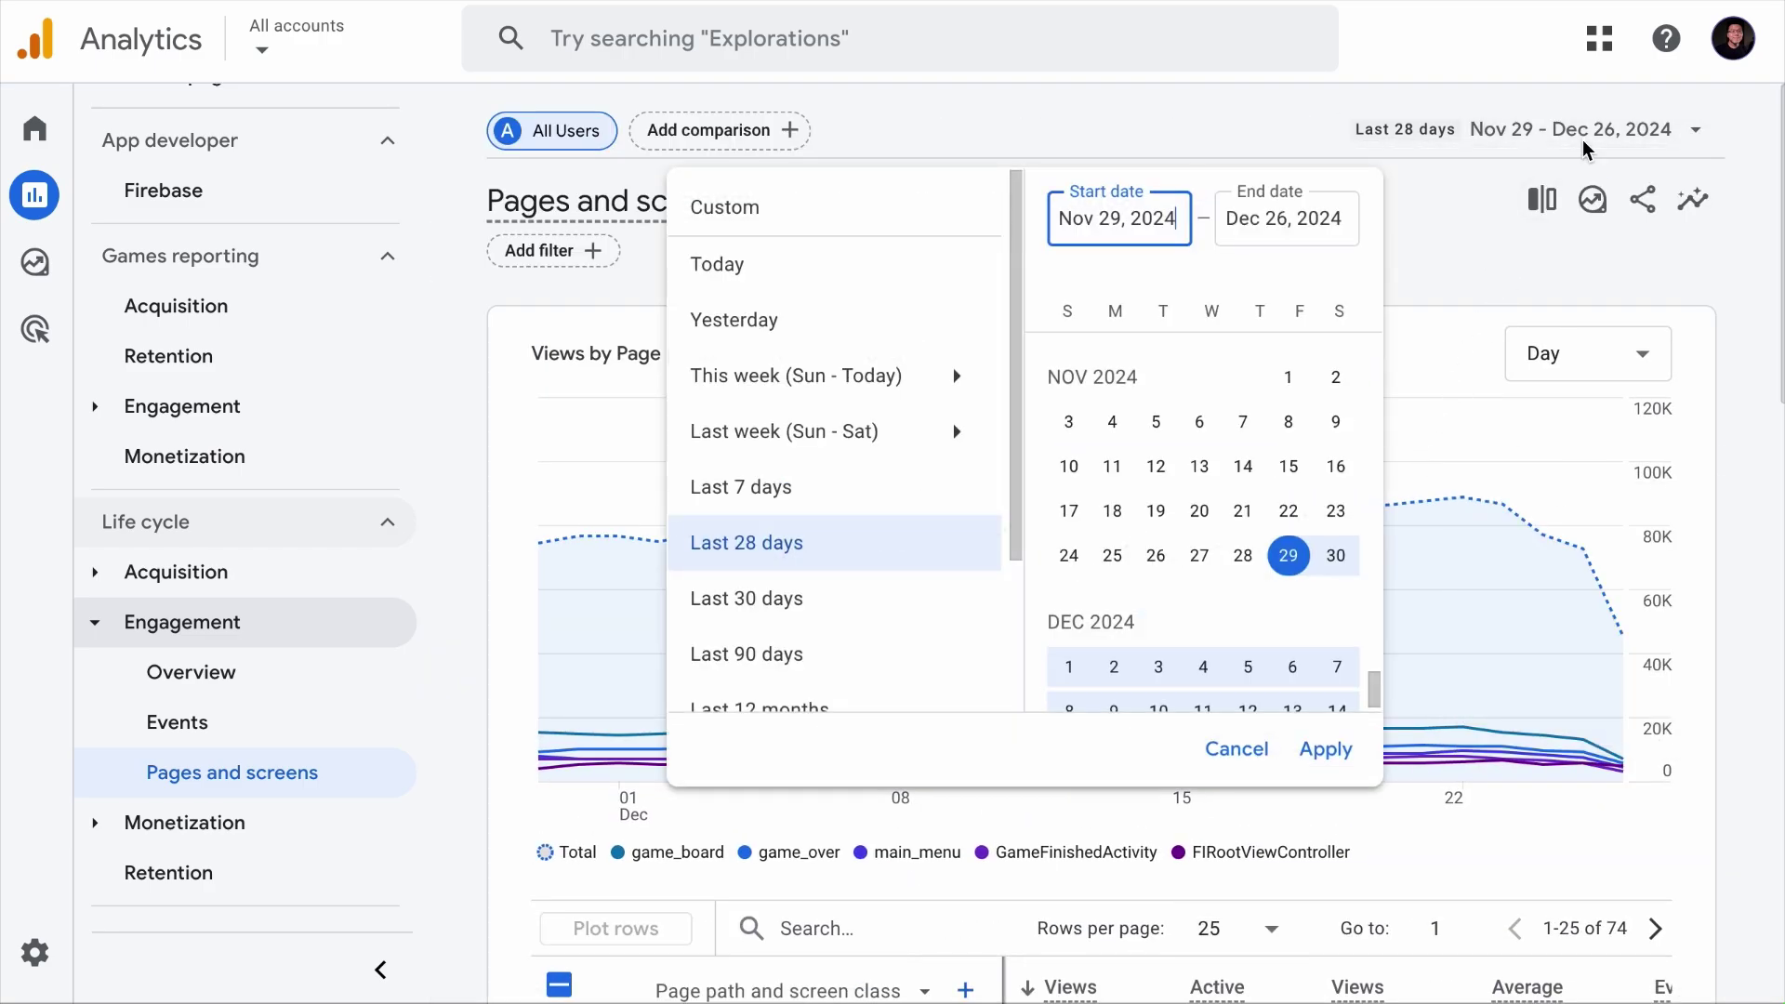
pyautogui.scroll(-3, 790, 515)
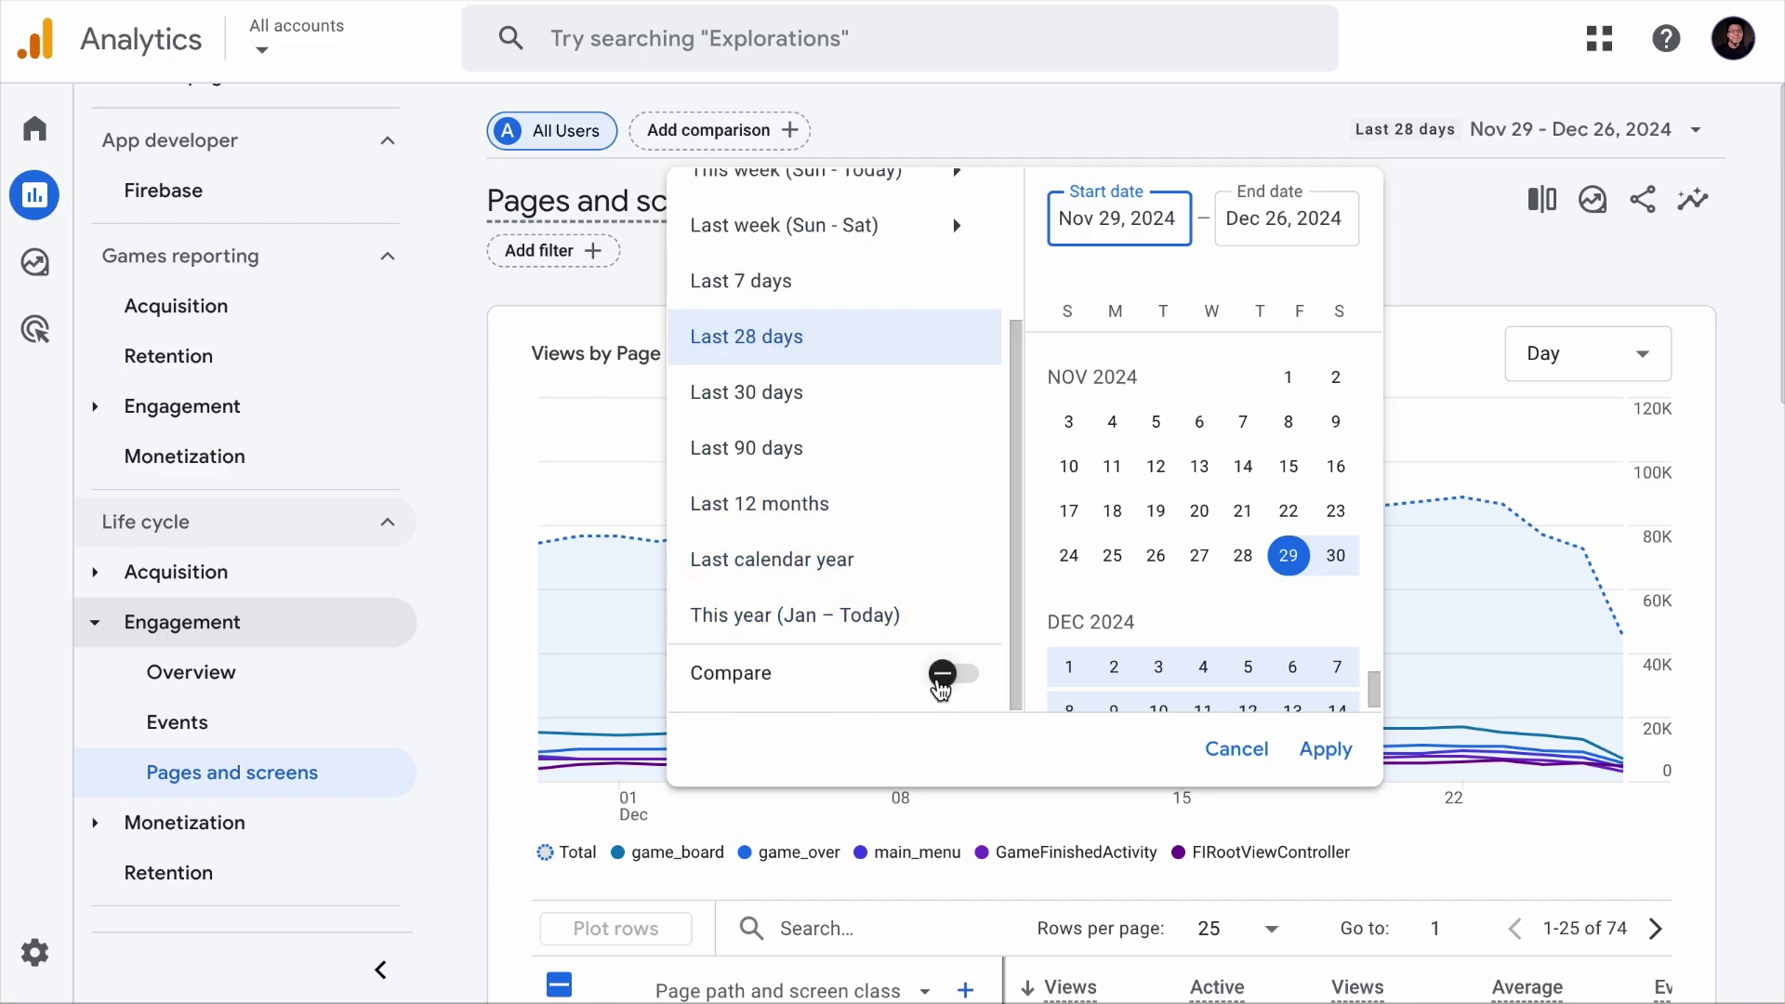
pyautogui.click(955, 675)
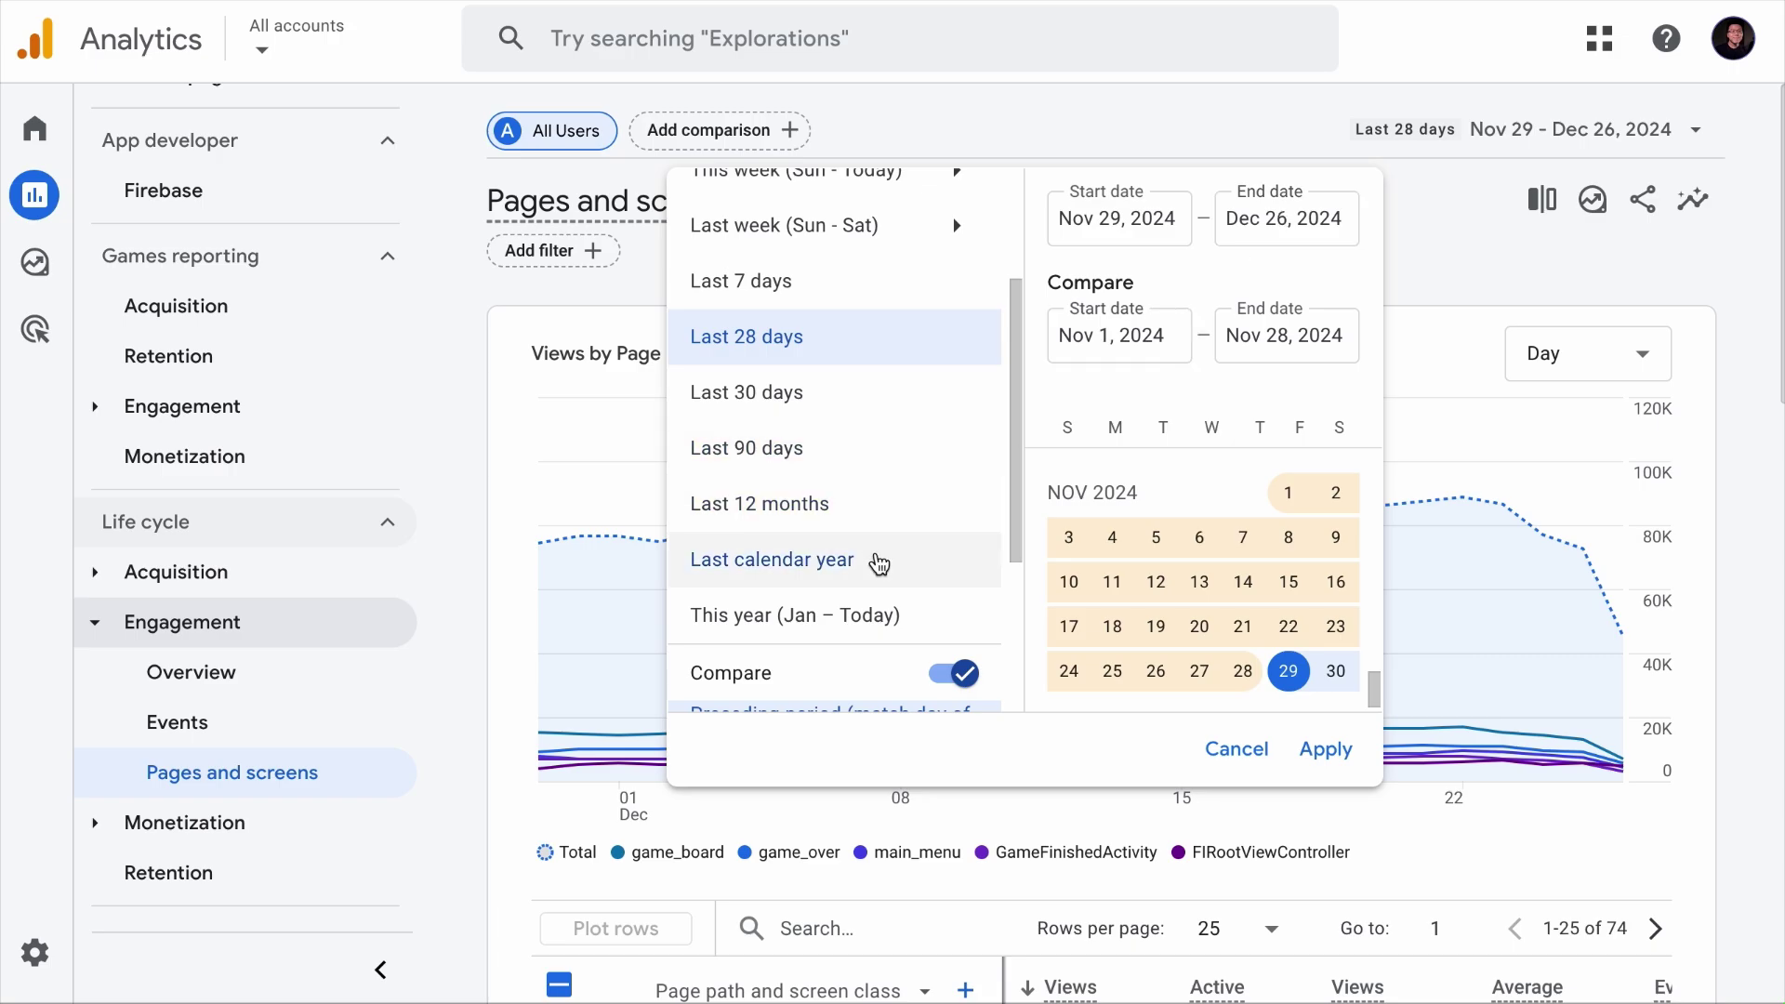
pyautogui.scroll(-3, 874, 561)
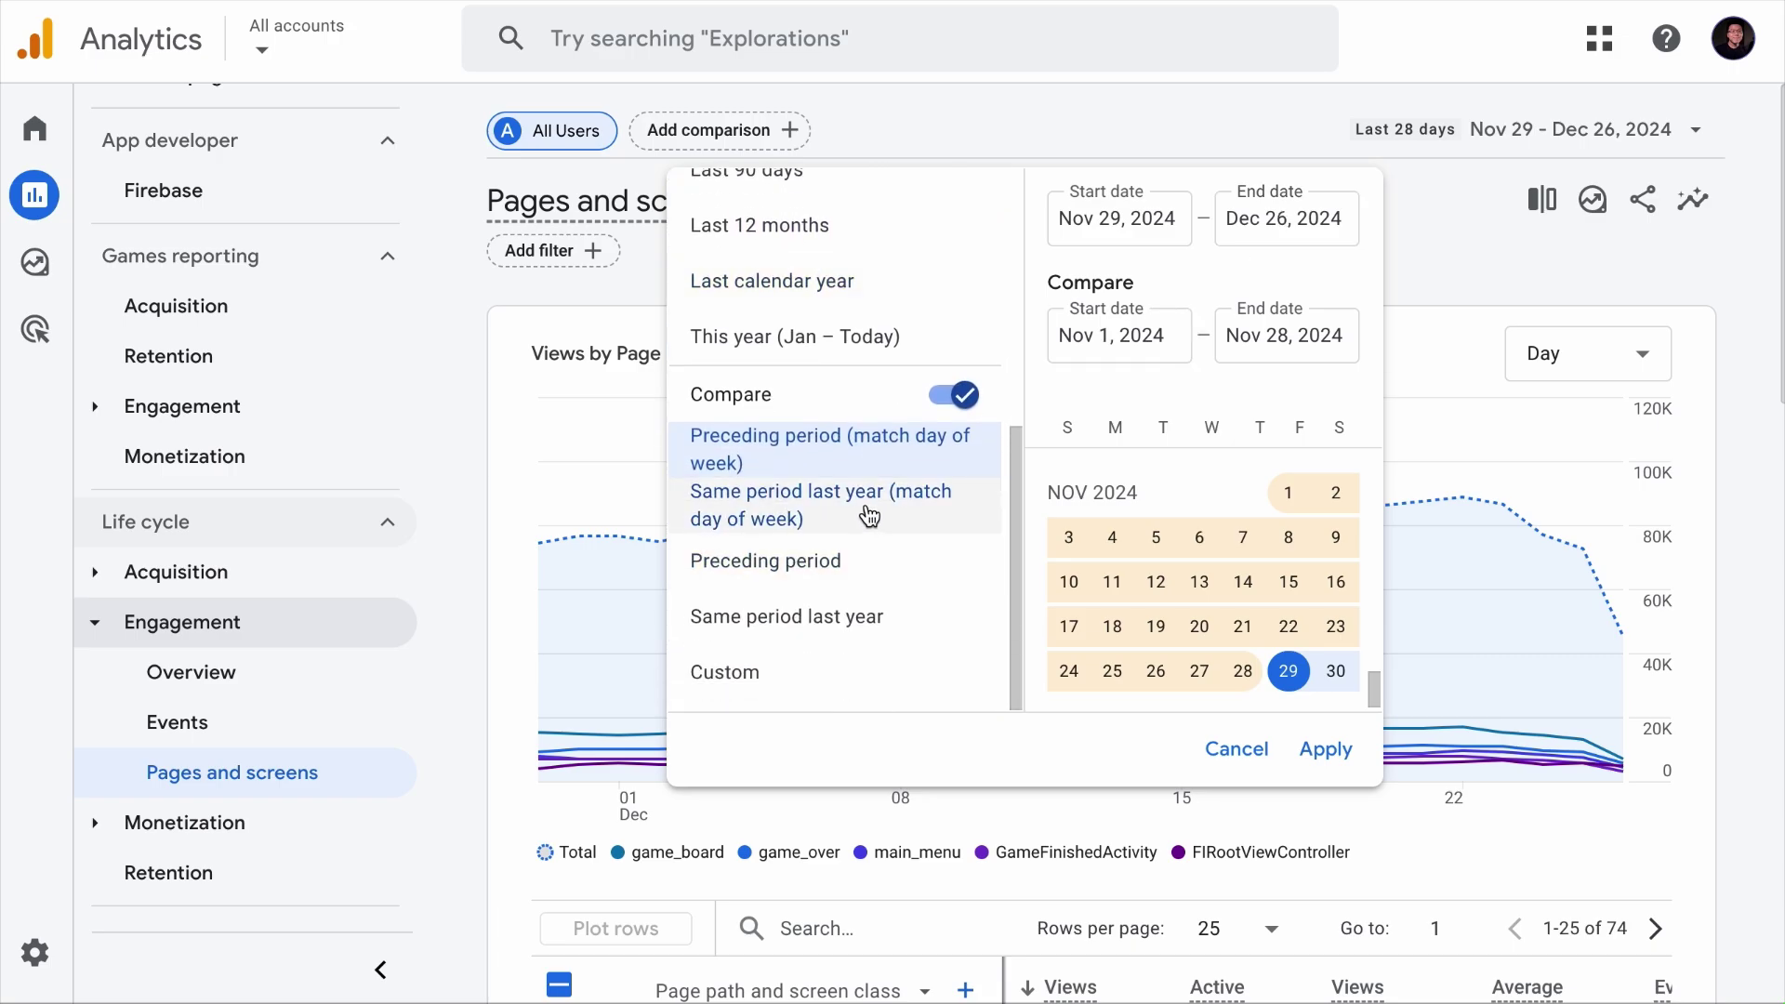
pyautogui.click(869, 516)
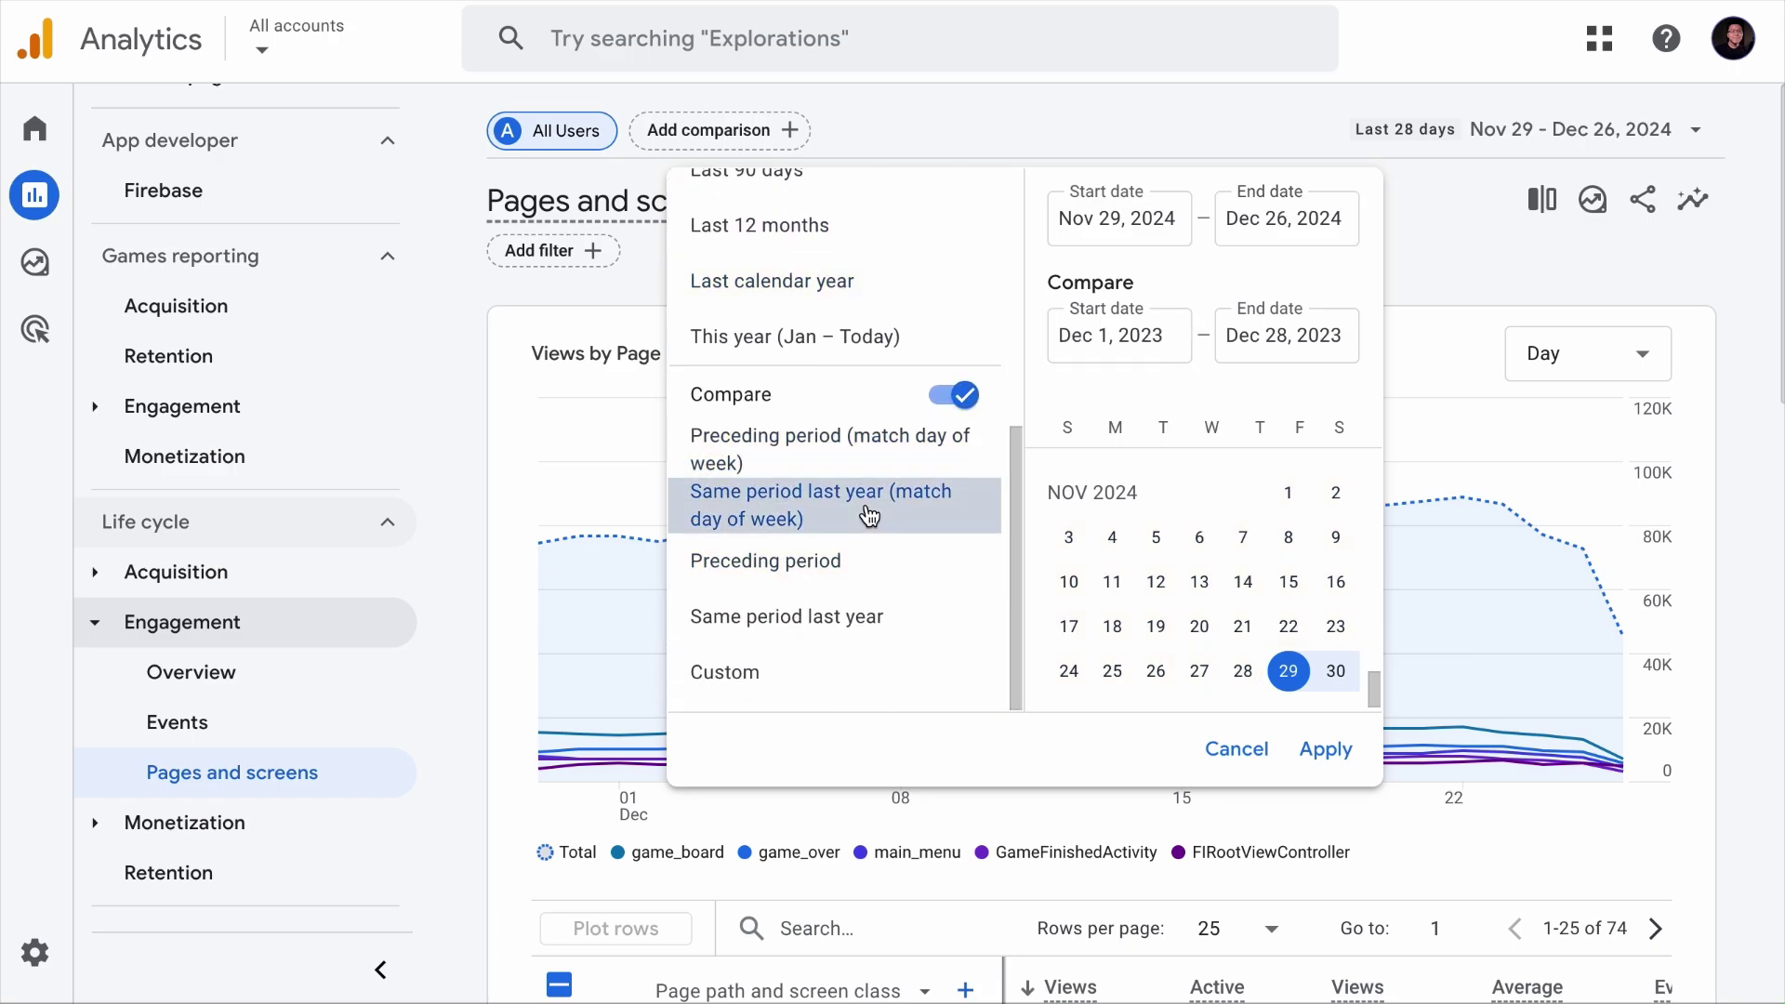
pyautogui.click(1323, 749)
# - Examine the year-over-year changes in views, active users and engagement time for each screen in the comparison table
pyautogui.scroll(-3, 1322, 756)
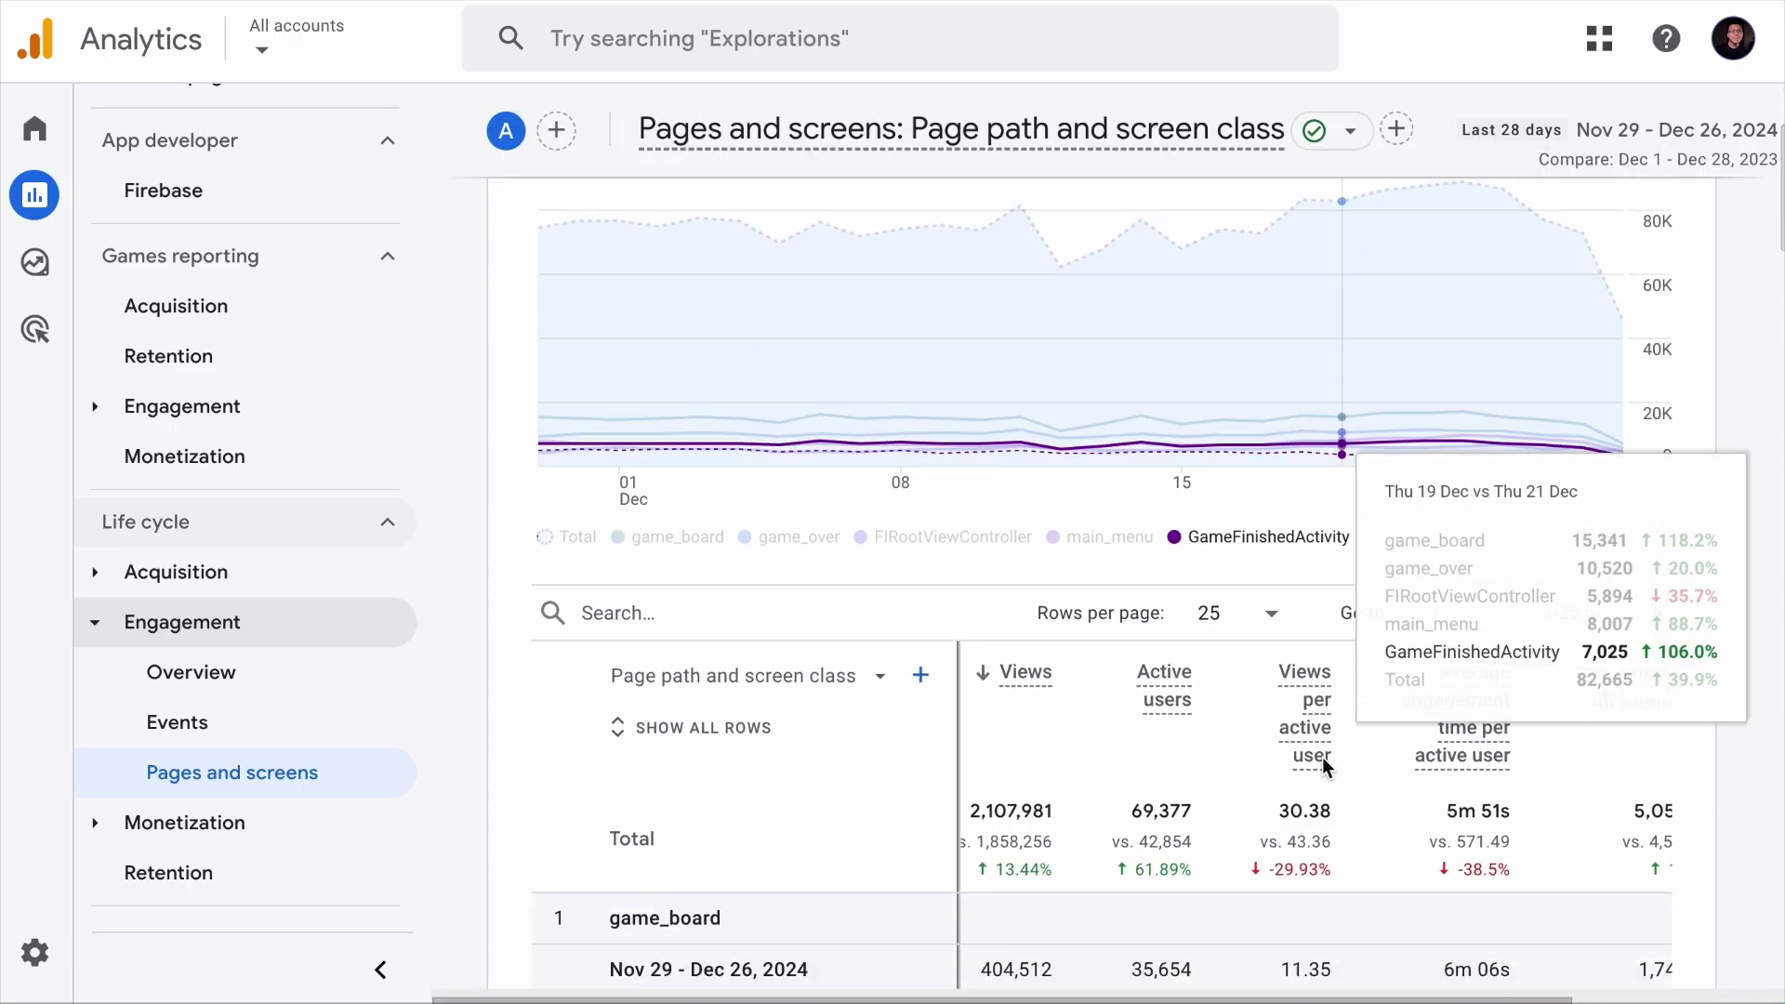
pyautogui.scroll(-3, 1322, 757)
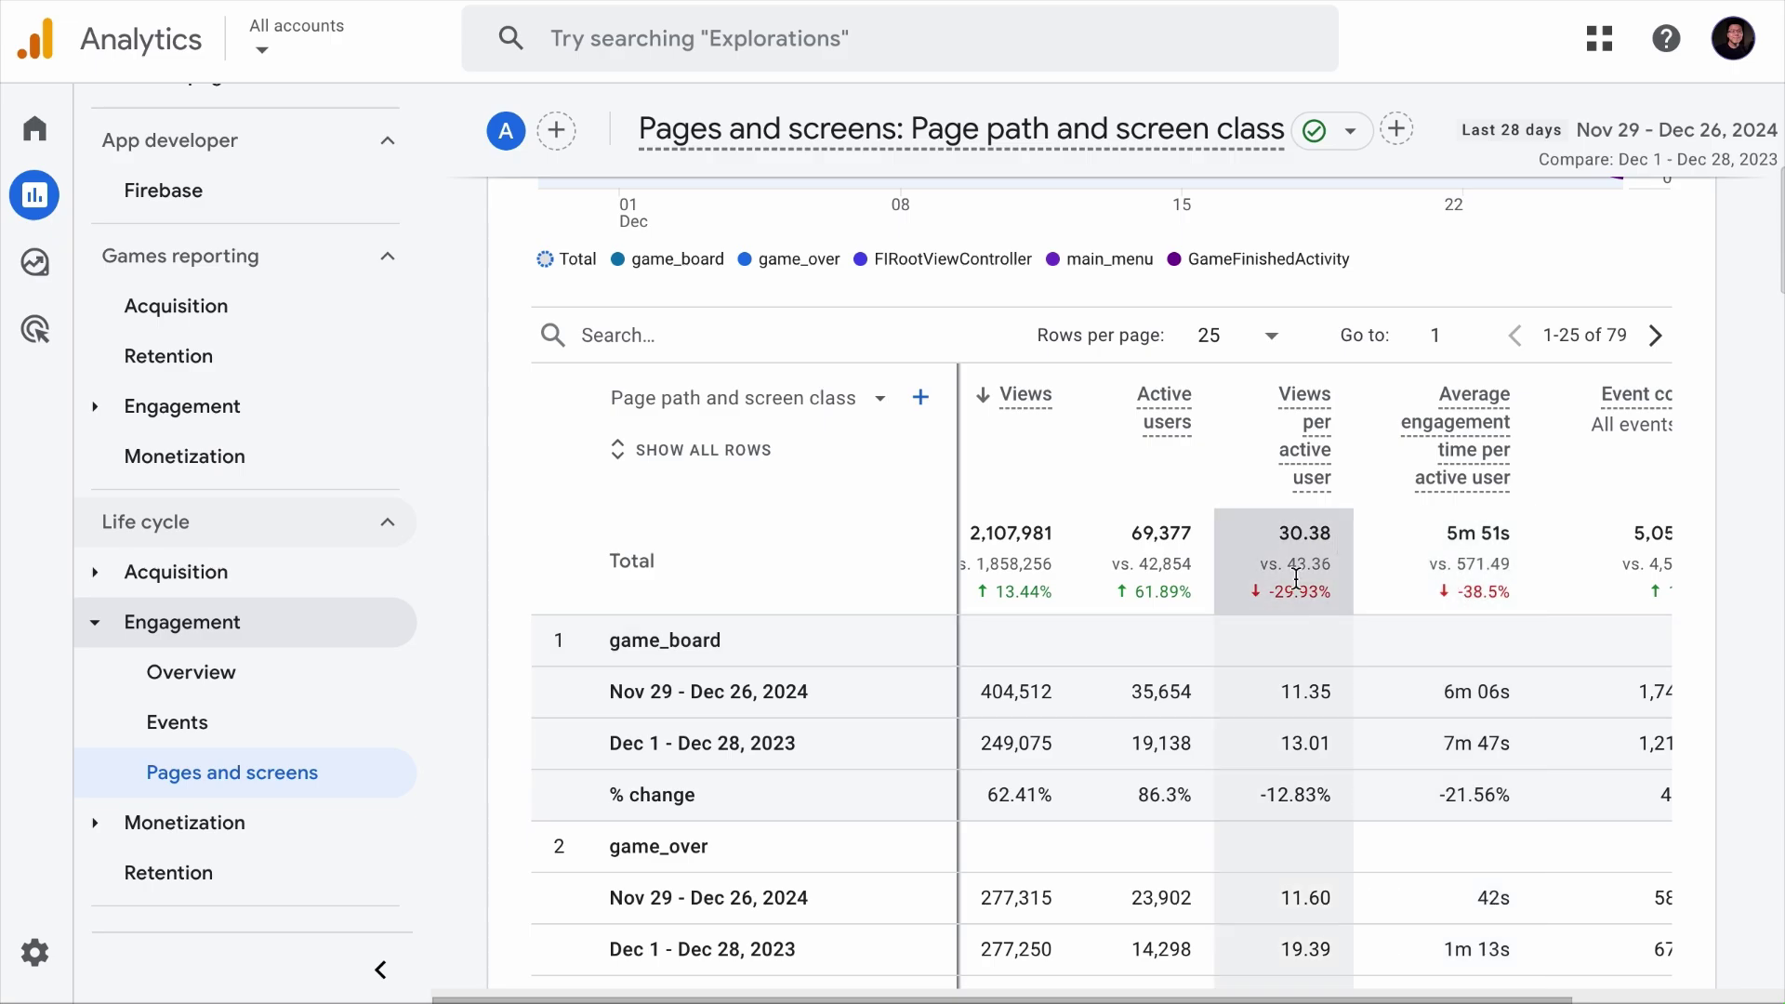
pyautogui.scroll(-2, 1395, 577)
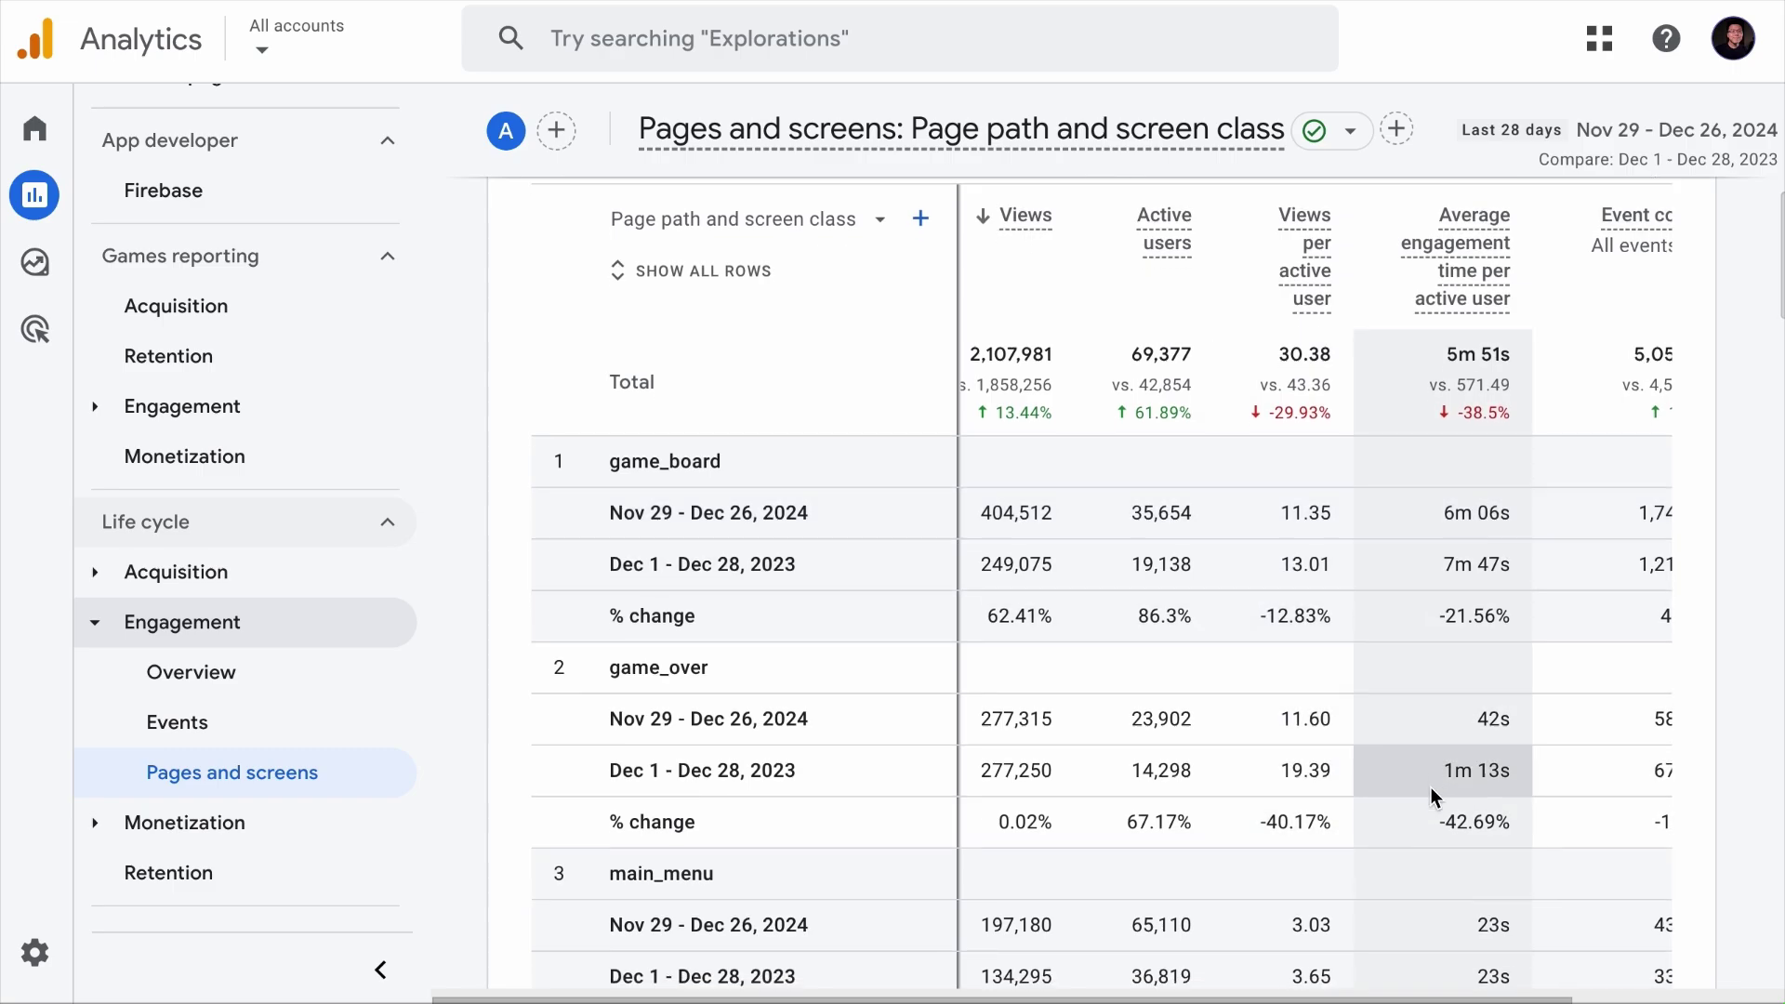
pyautogui.scroll(-2, 1348, 689)
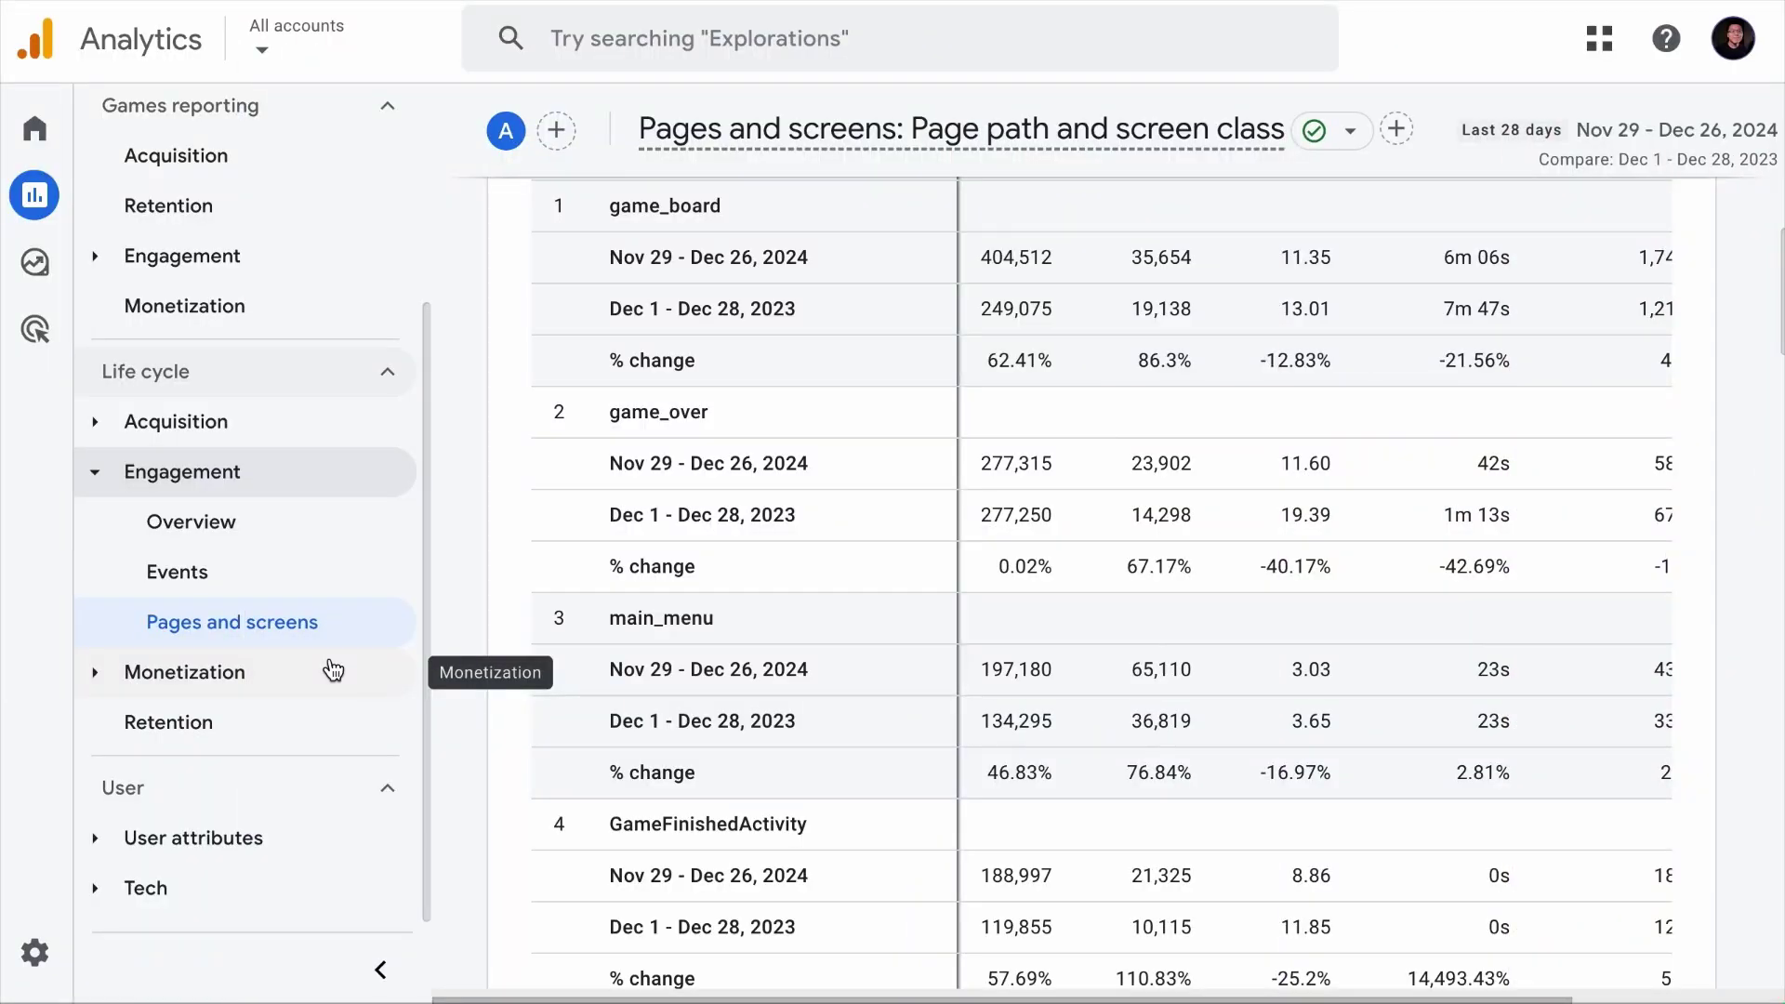
# - Open the Life cycle Acquisition overview and examine active users over time, new users by channel group and sessions
pyautogui.click(100, 428)
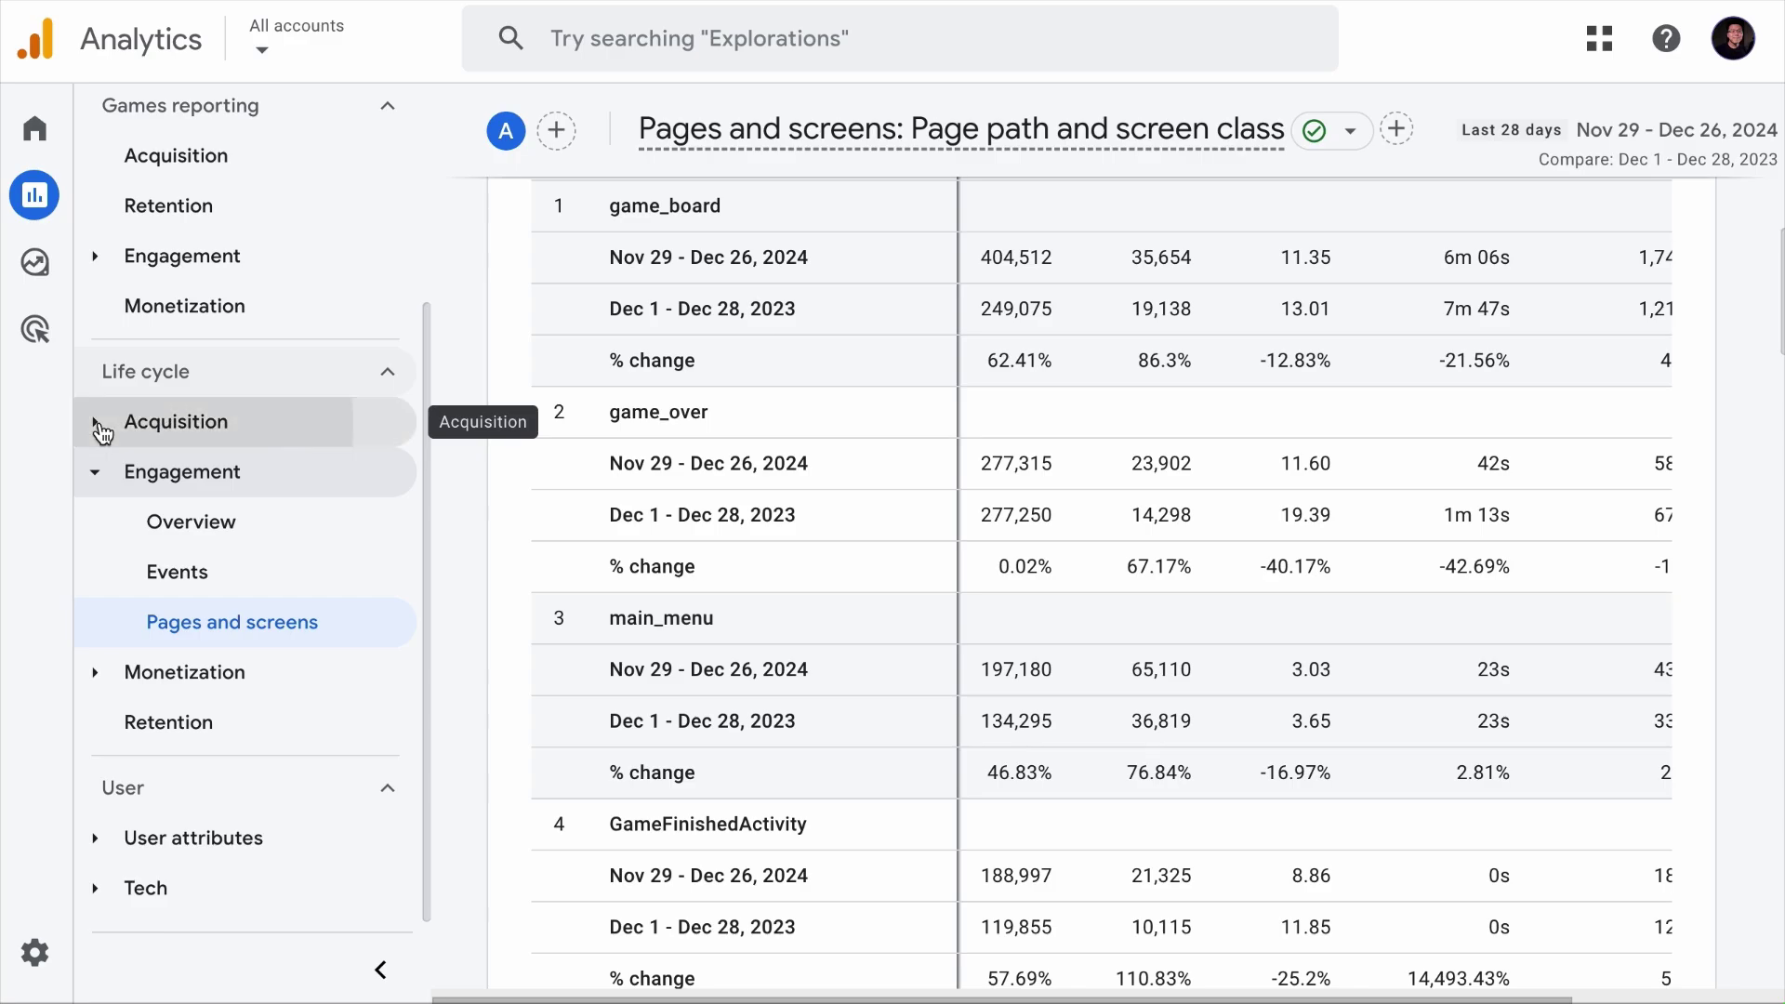
pyautogui.click(193, 474)
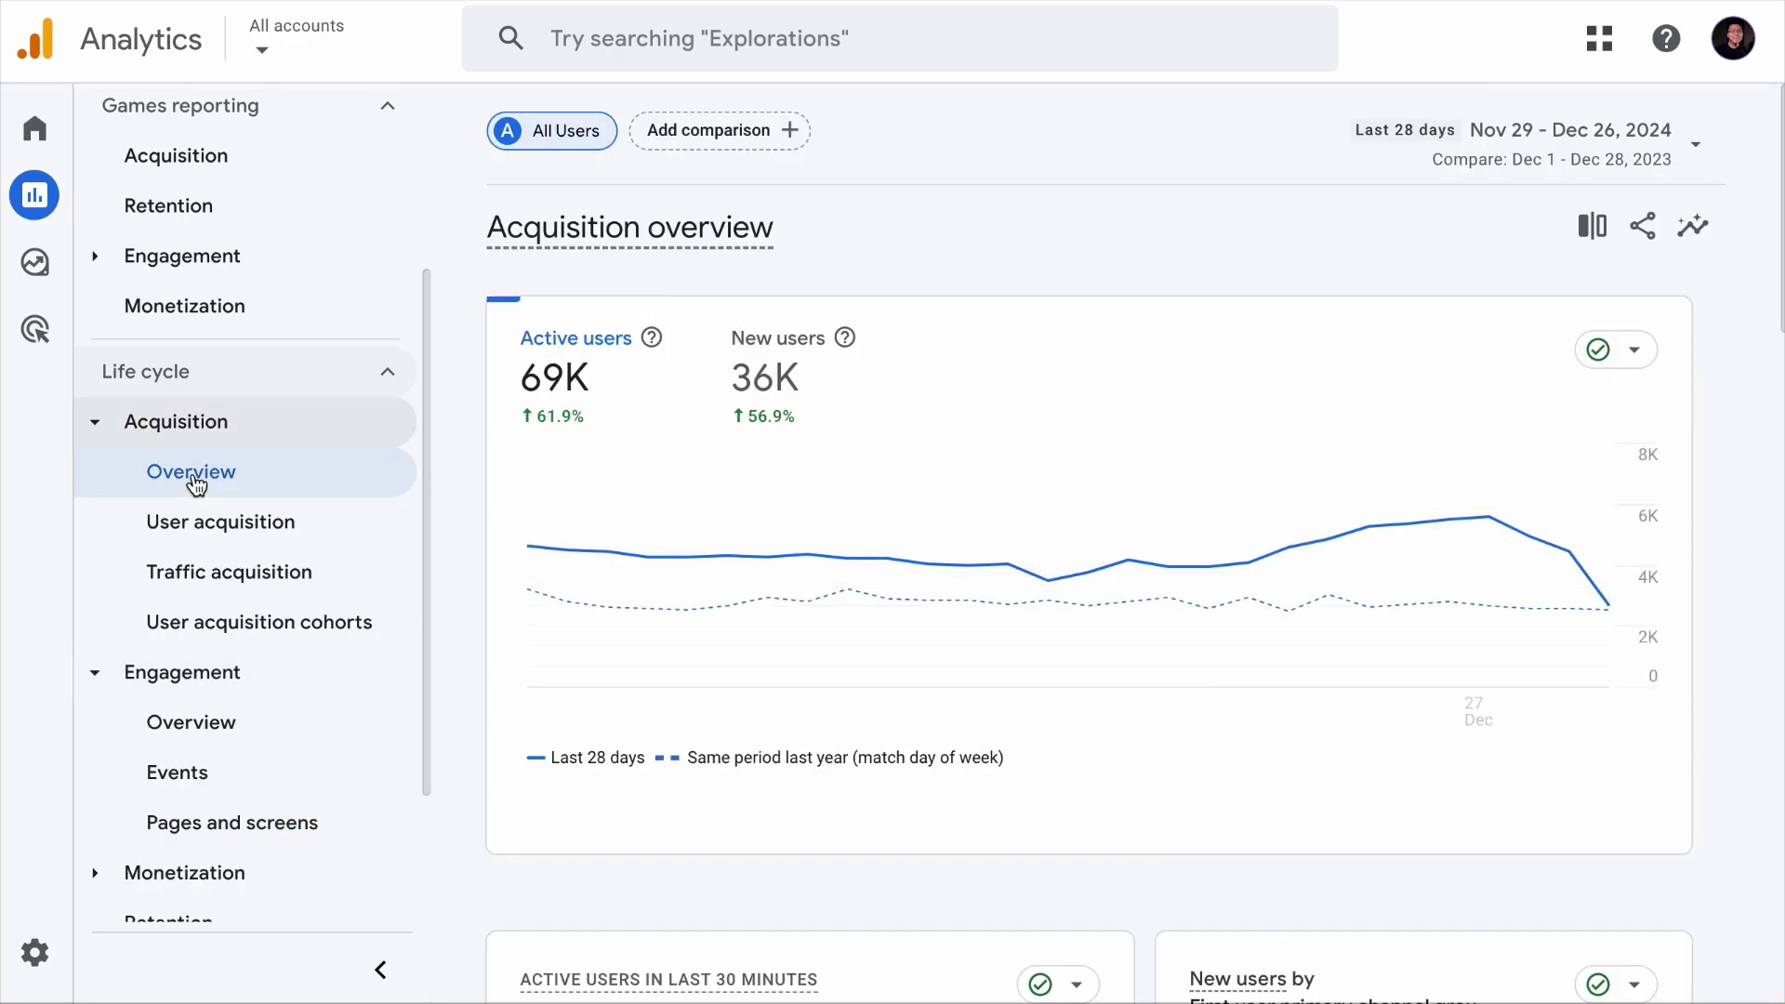
pyautogui.moveTo(1025, 672)
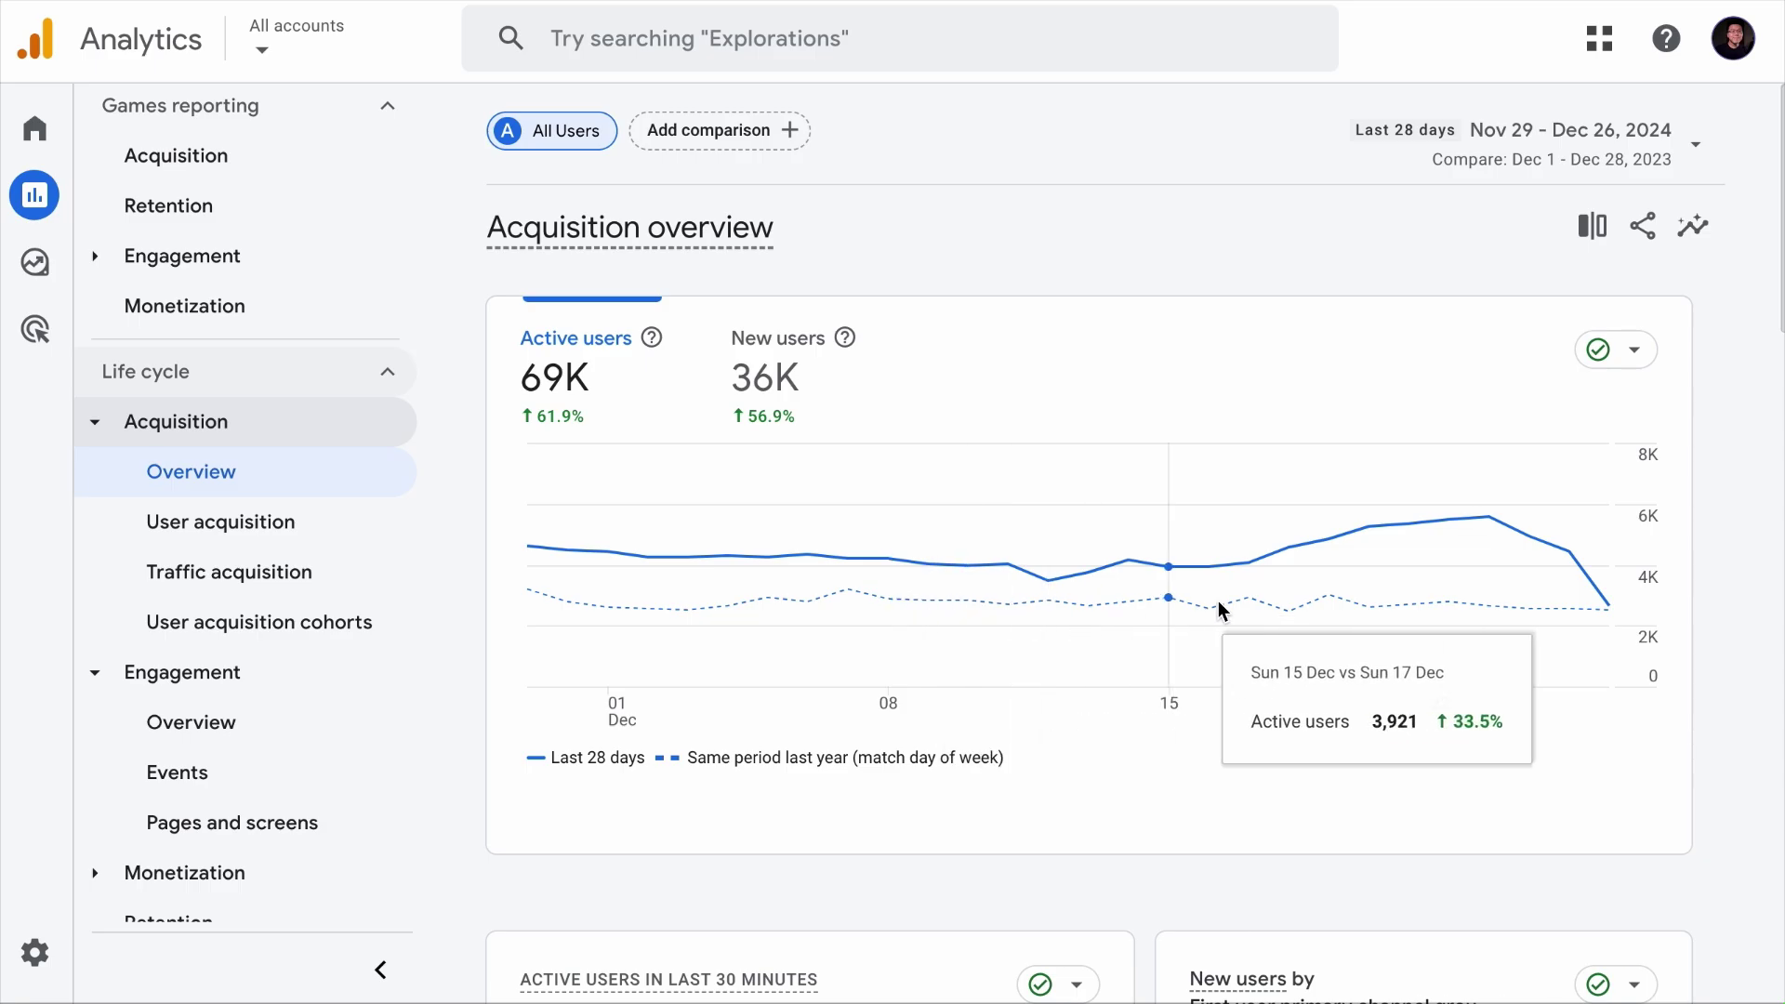
pyautogui.scroll(-8, 1054, 585)
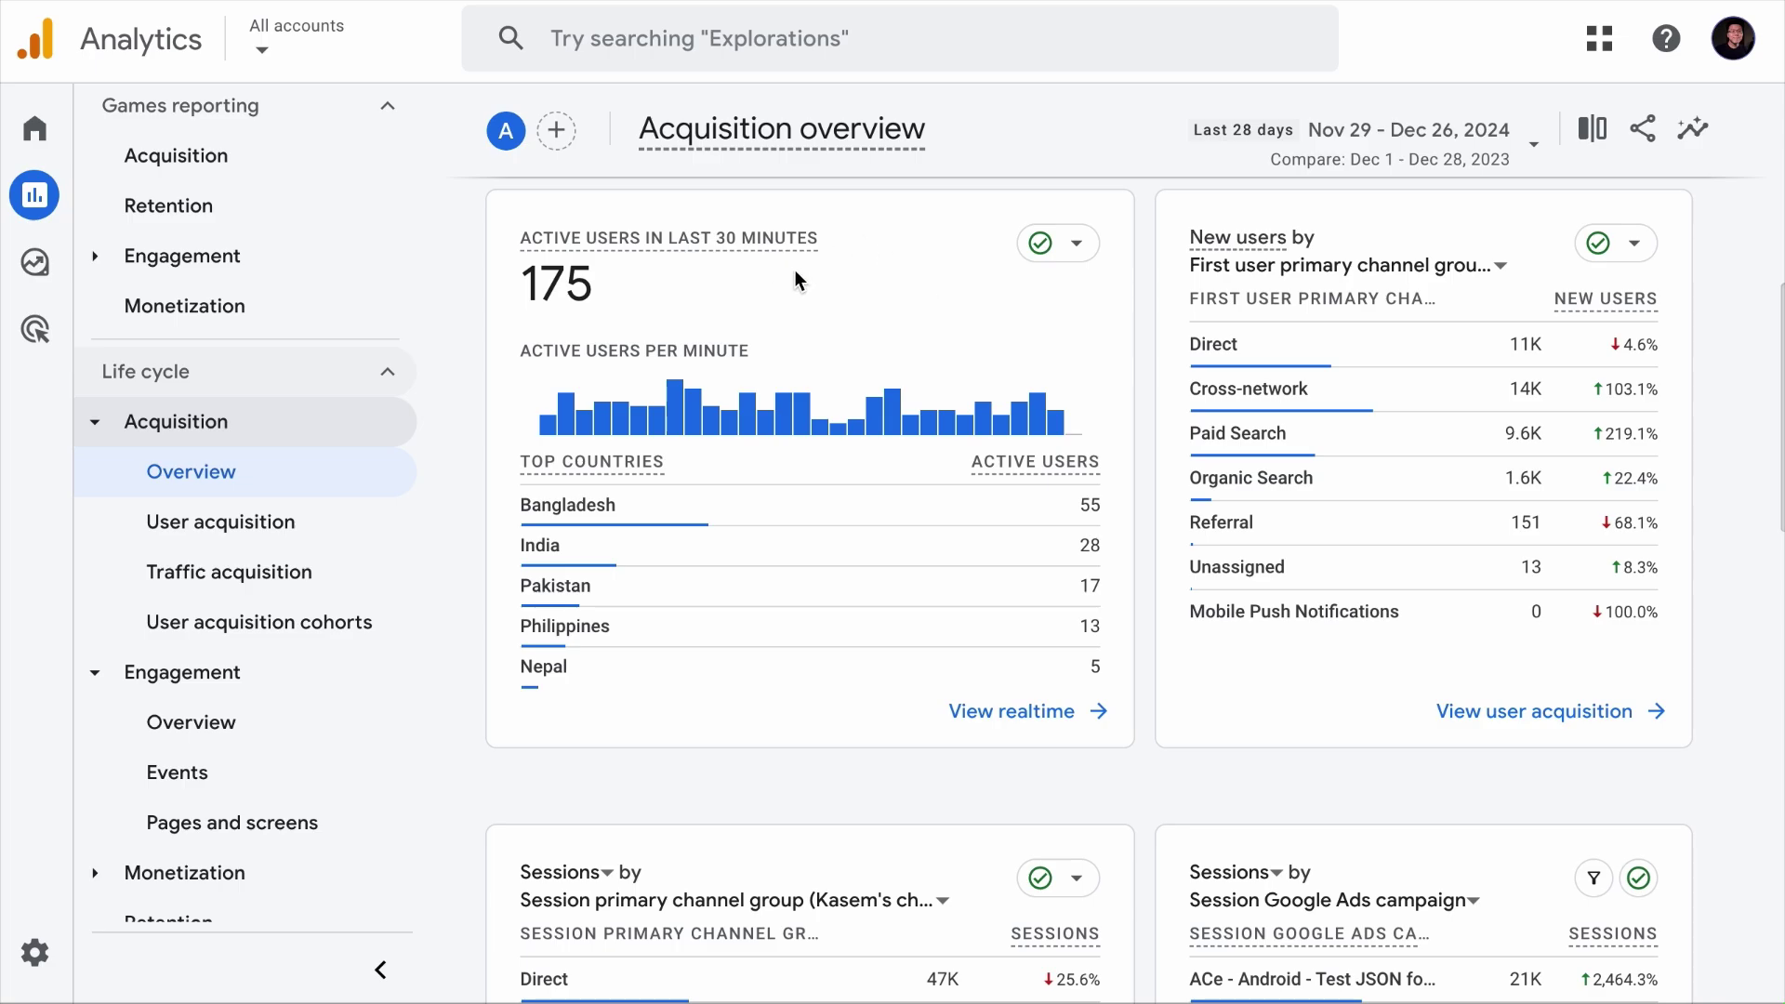
pyautogui.moveTo(1358, 370)
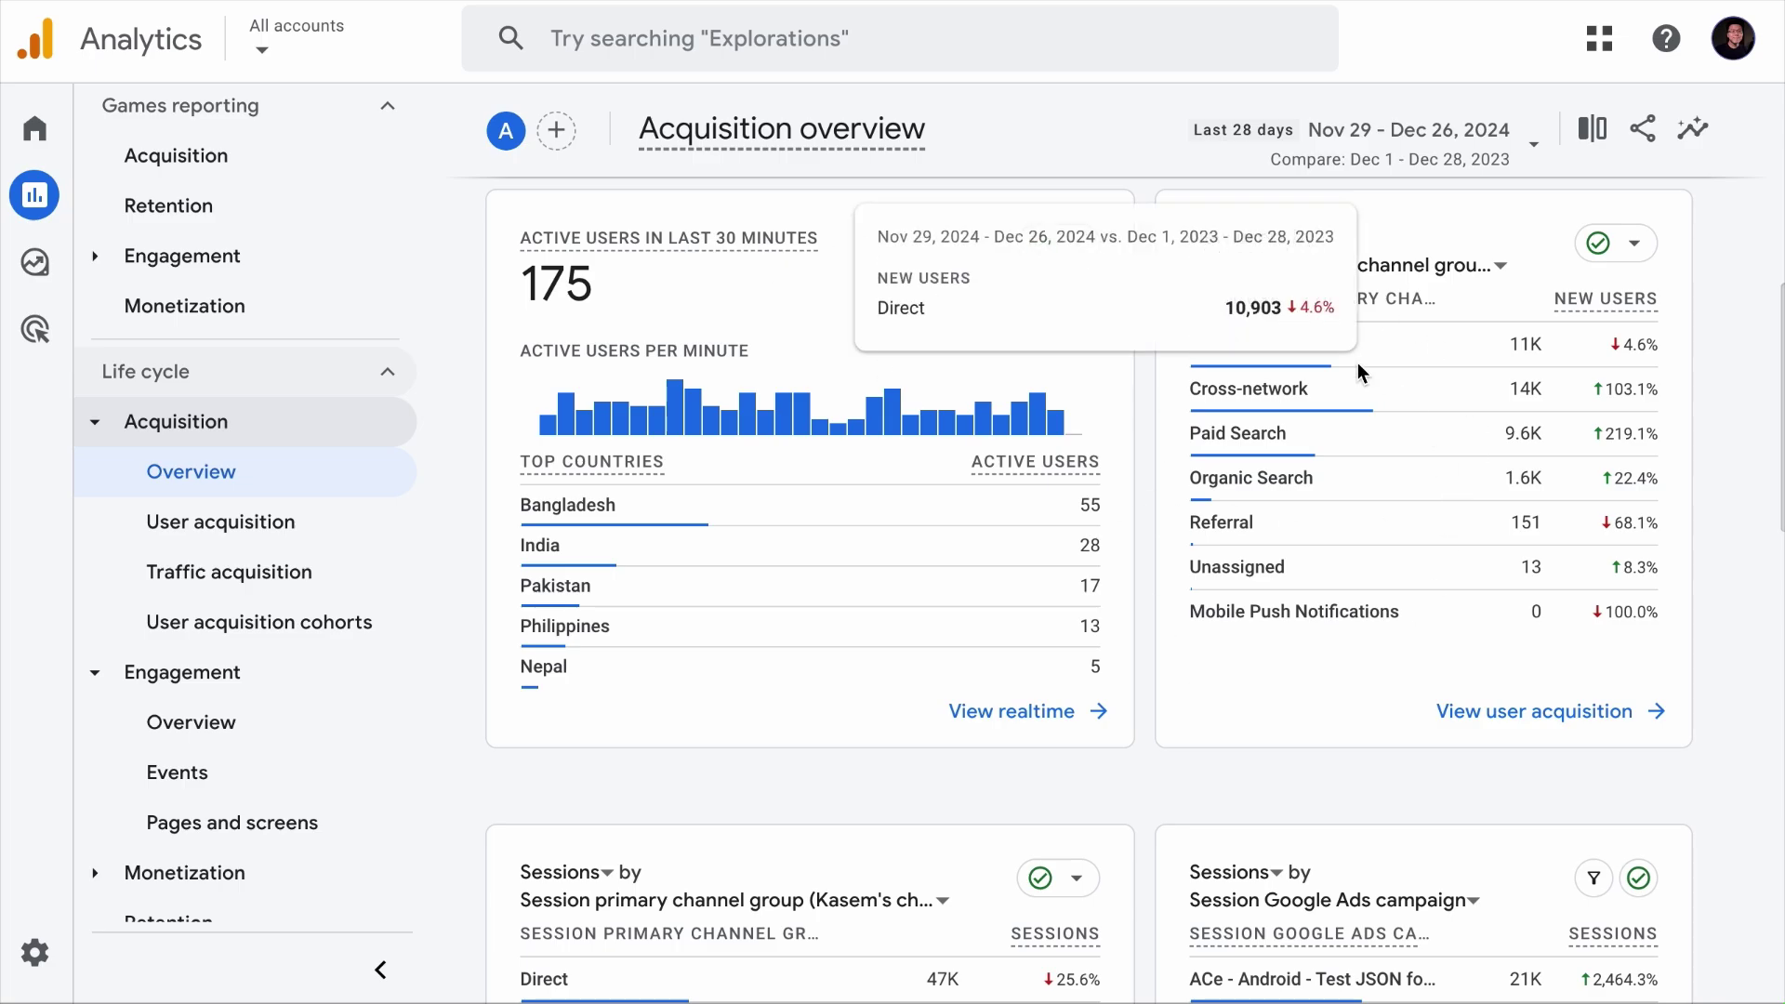
pyautogui.scroll(-6, 1358, 362)
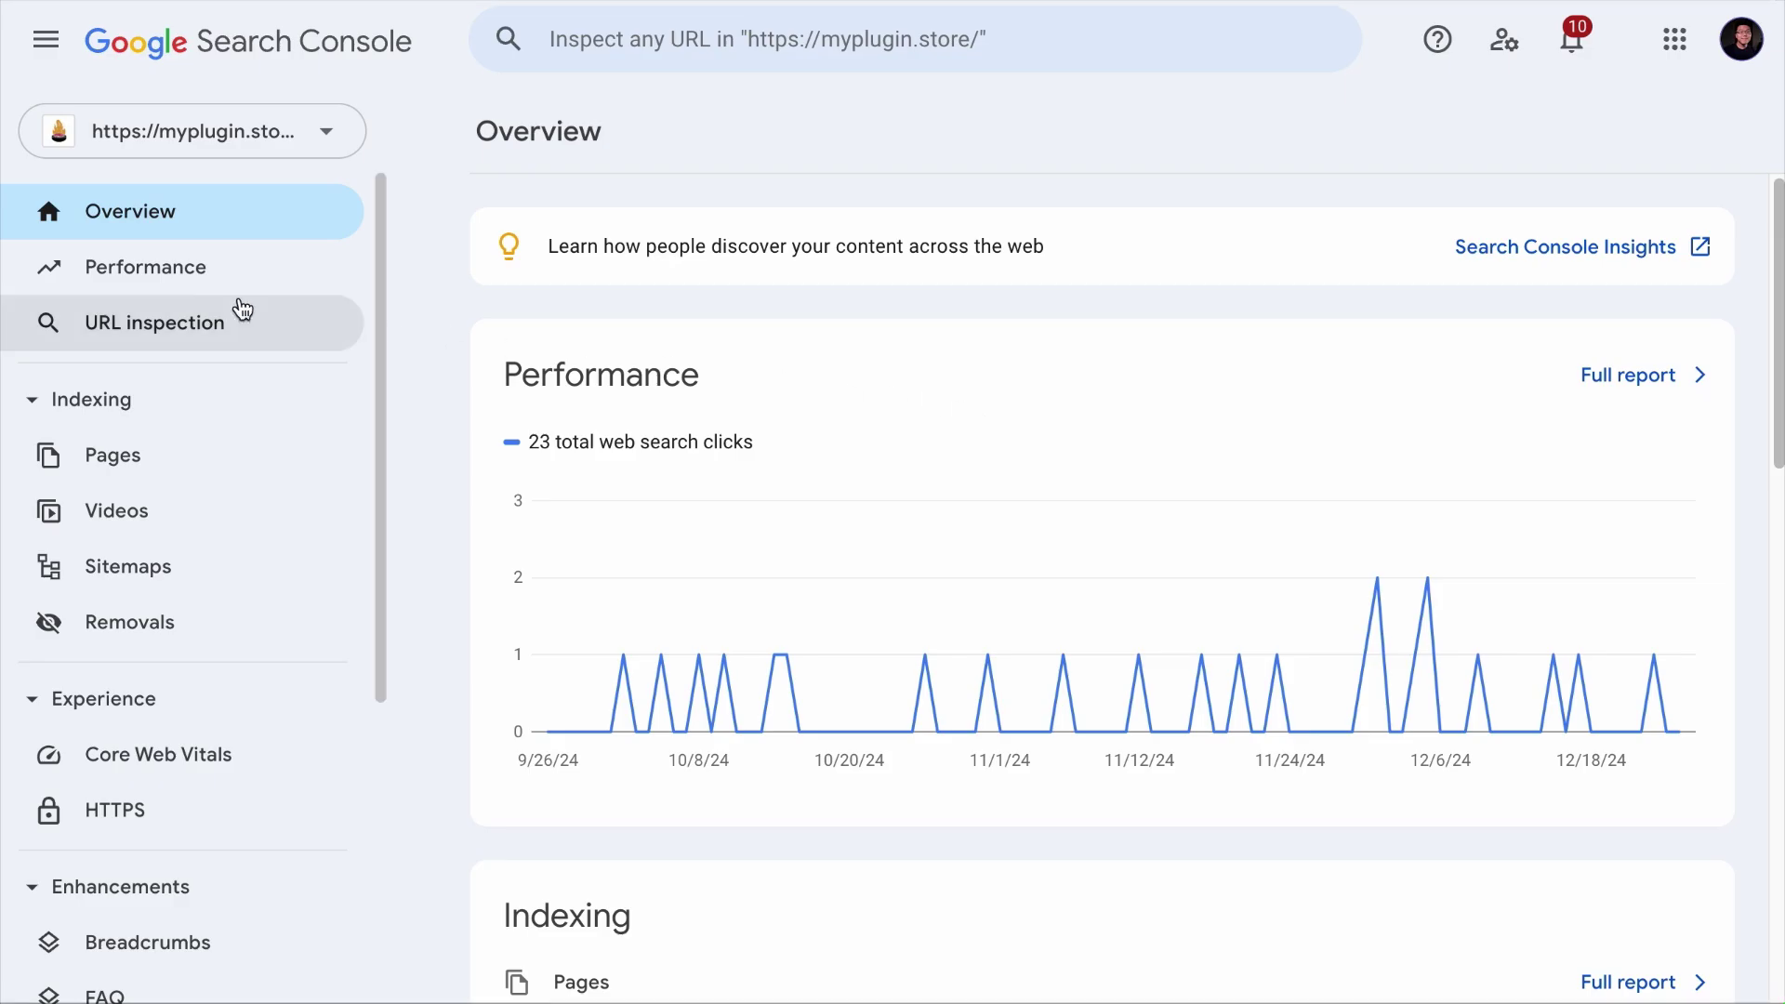
# - Switch to Google Search Console, open the Performance report and view it for 28 days, 7 days and 3 months
pyautogui.click(184, 272)
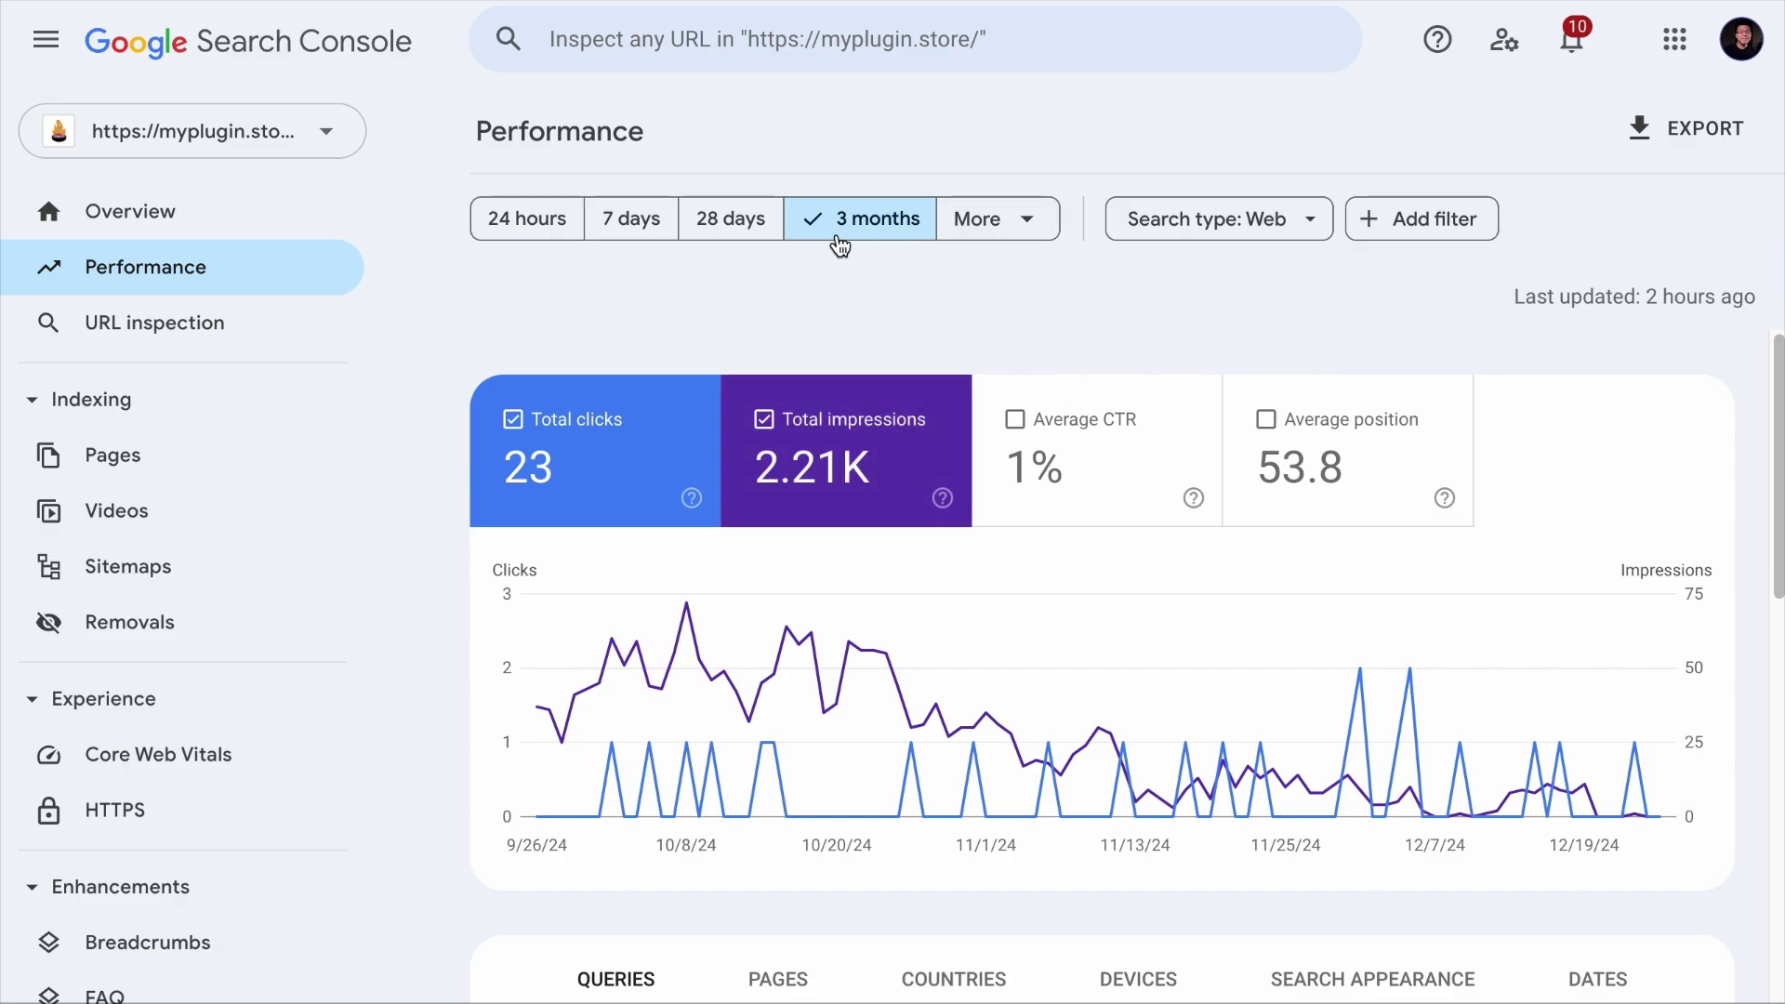
pyautogui.click(735, 224)
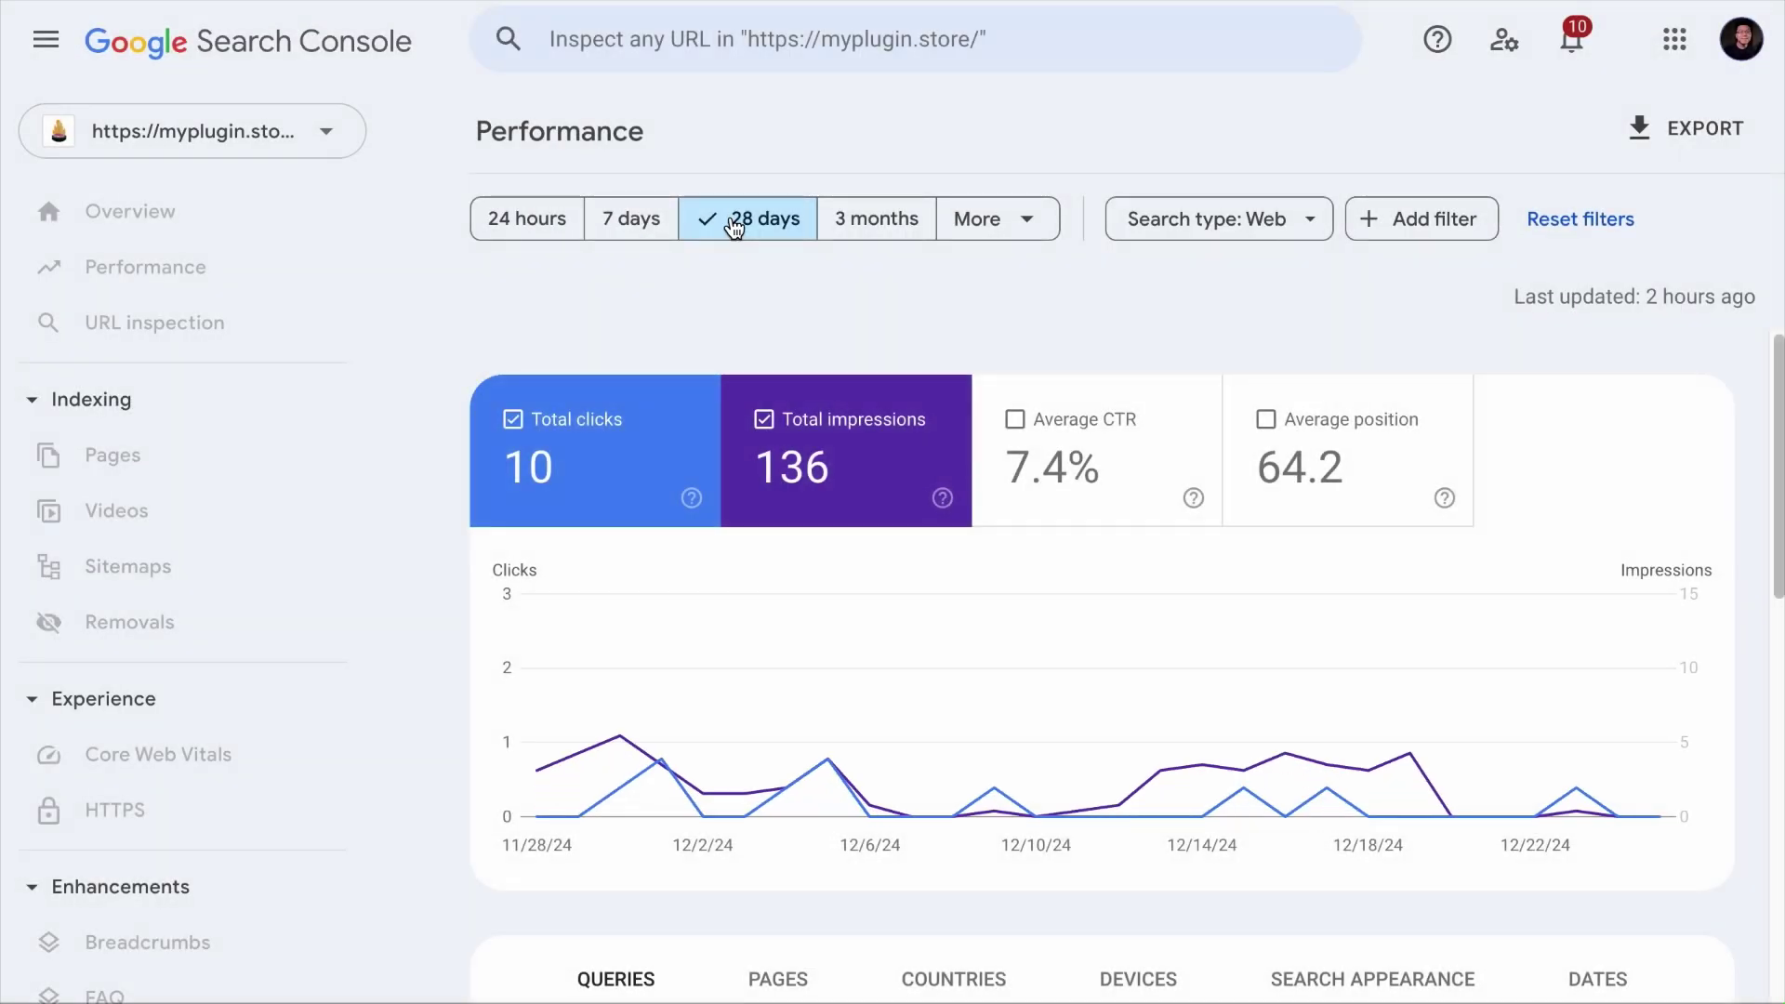
pyautogui.click(635, 220)
pyautogui.click(858, 221)
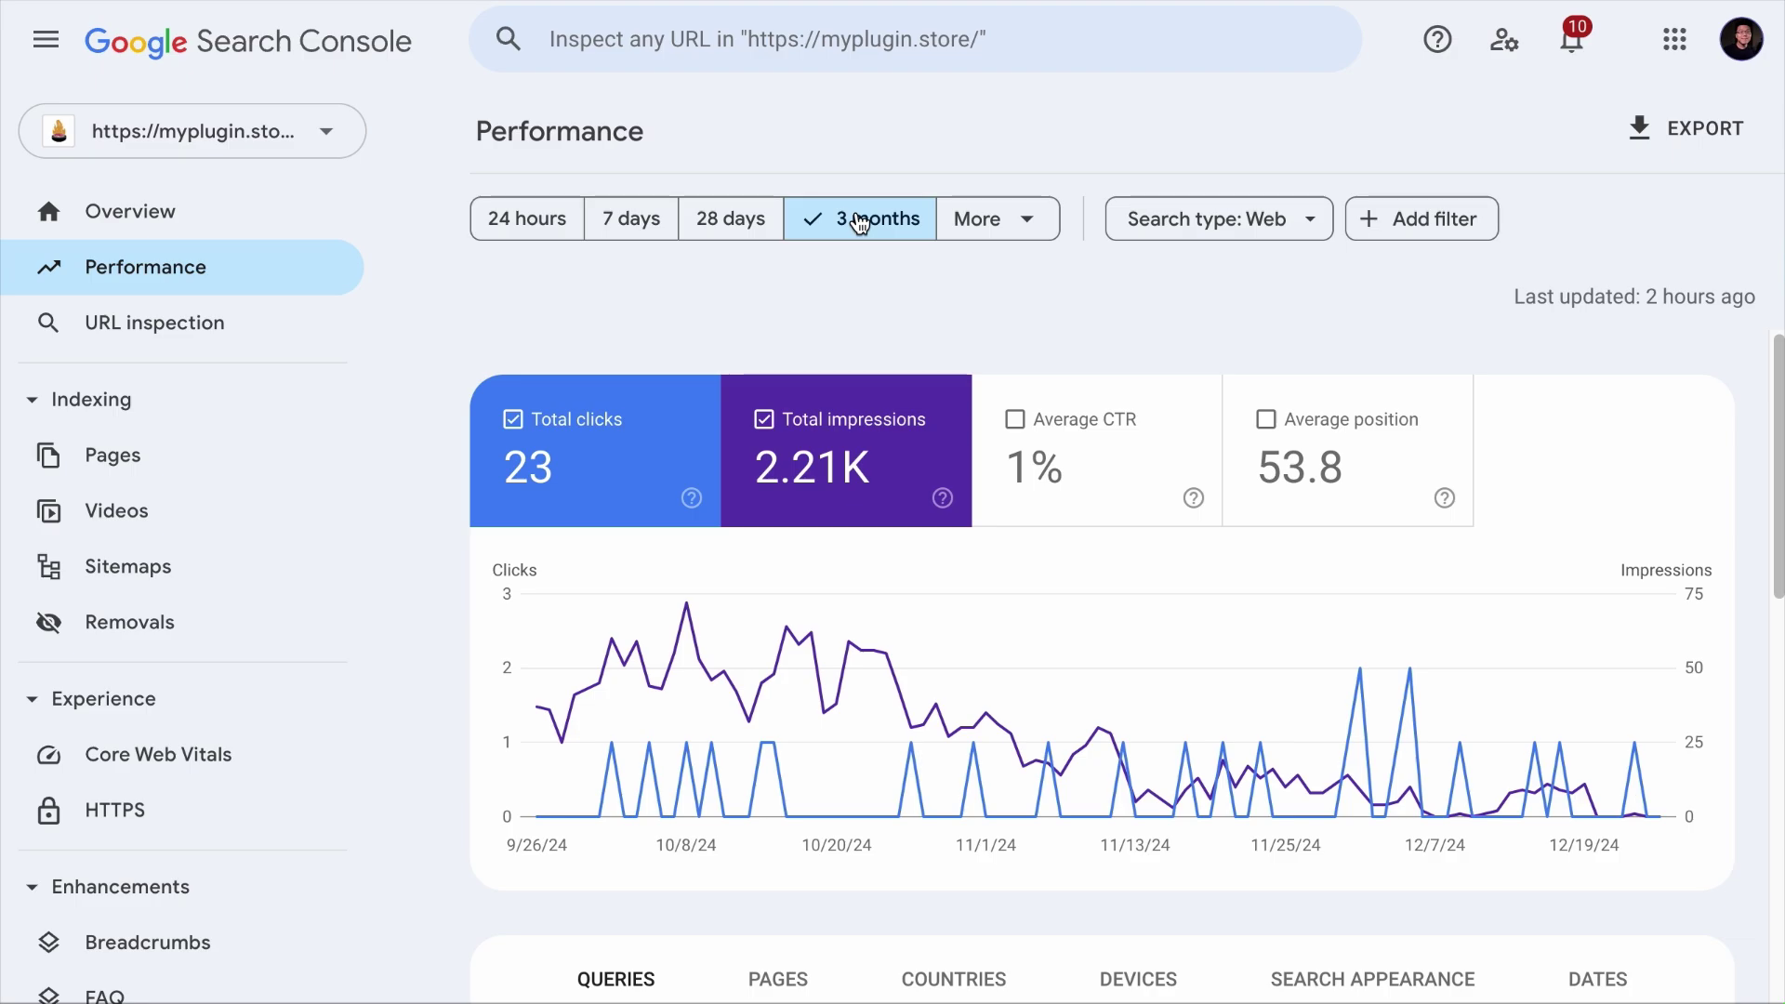
# - Compare the search performance of the last 3 months to the previous period and apply the date range
pyautogui.click(989, 224)
pyautogui.click(672, 261)
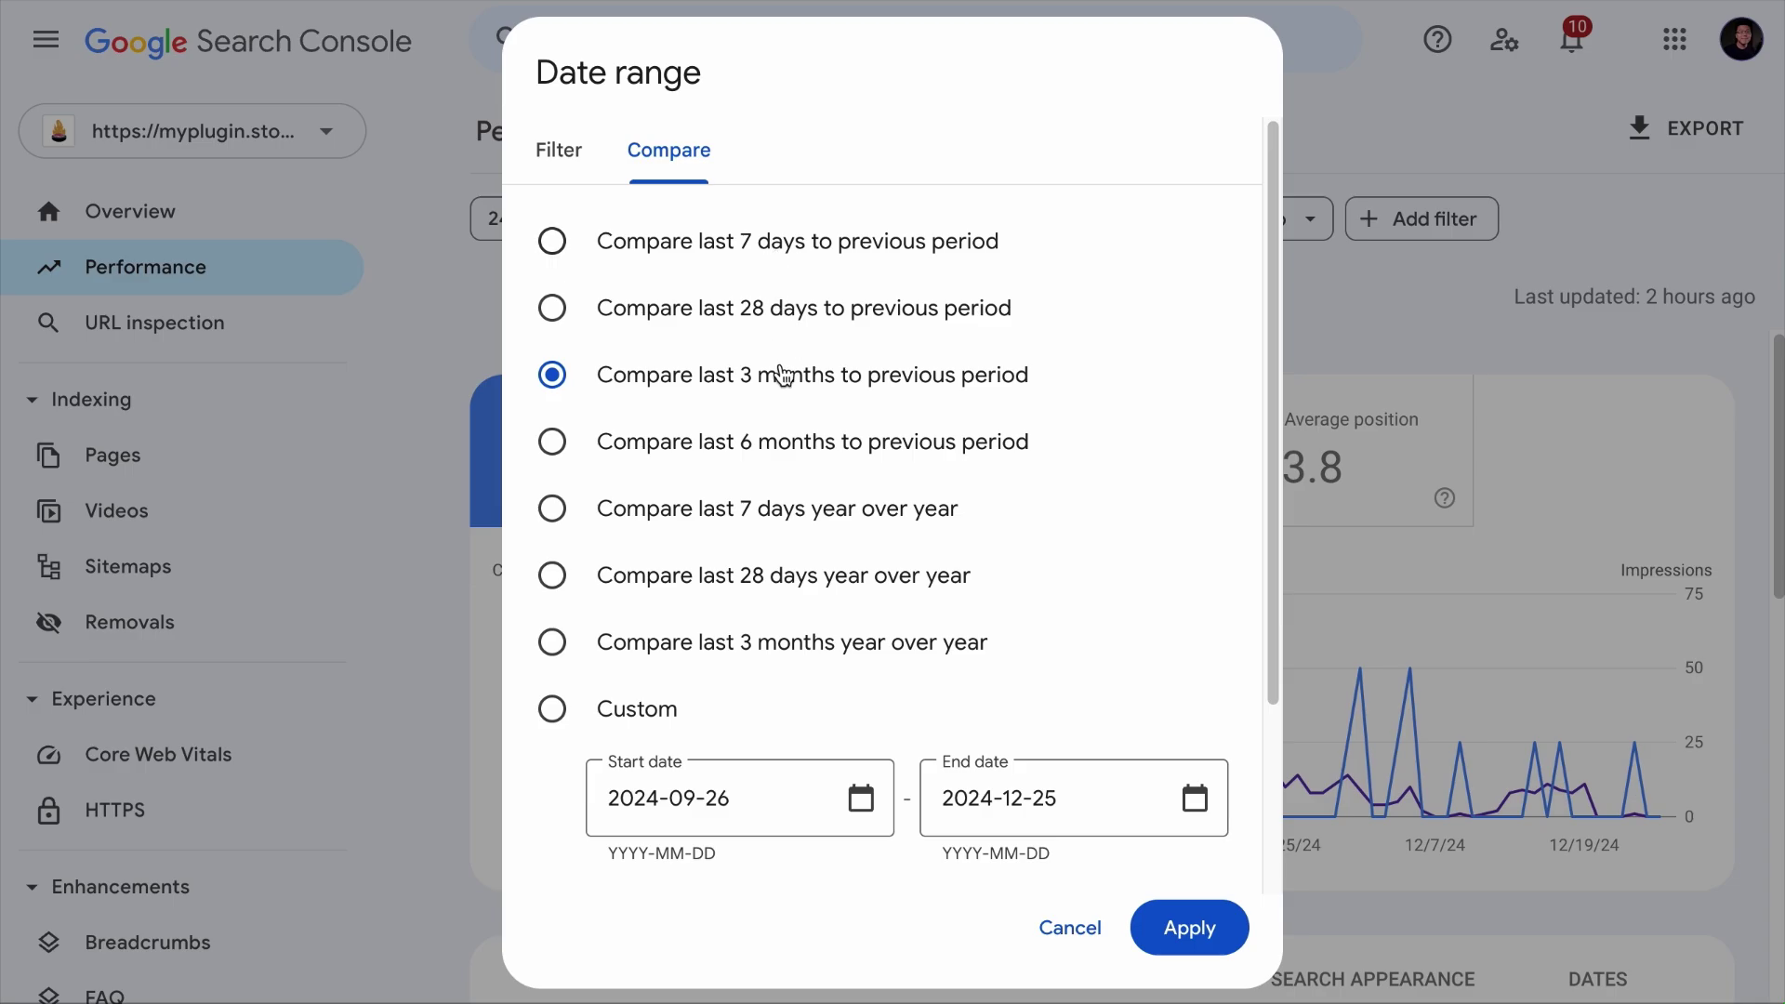
pyautogui.scroll(-3, 783, 400)
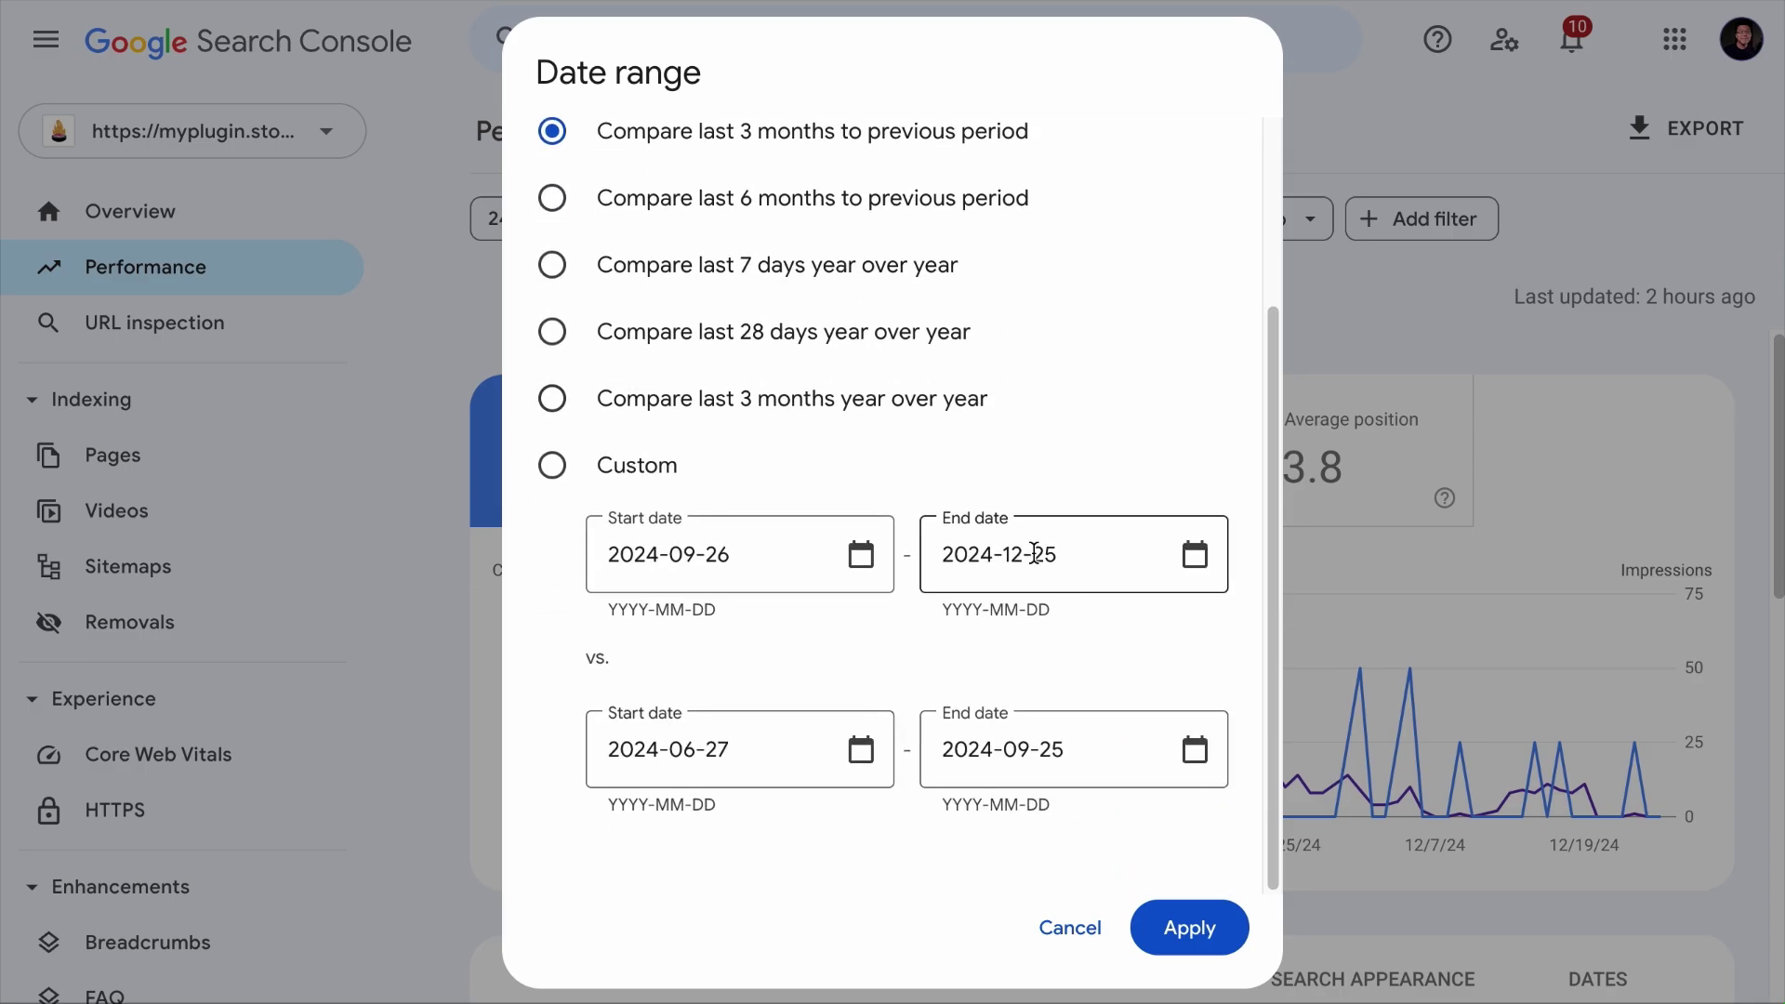
pyautogui.scroll(3, 1034, 553)
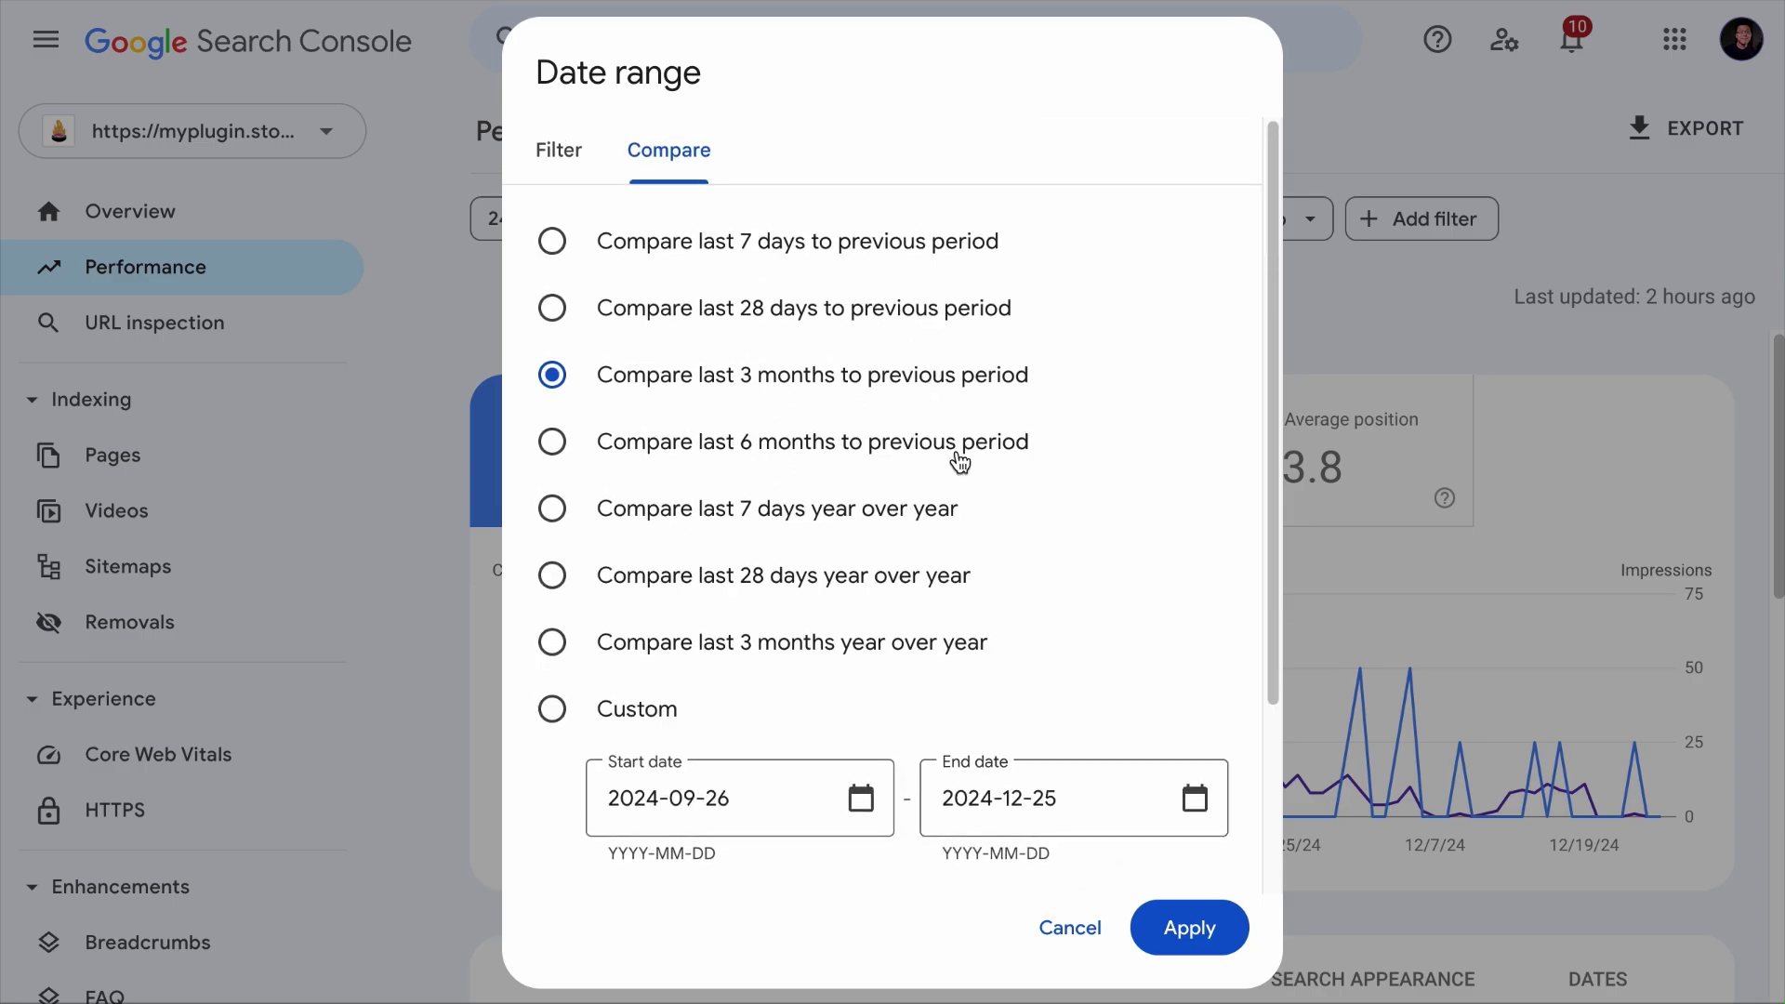
pyautogui.click(1162, 930)
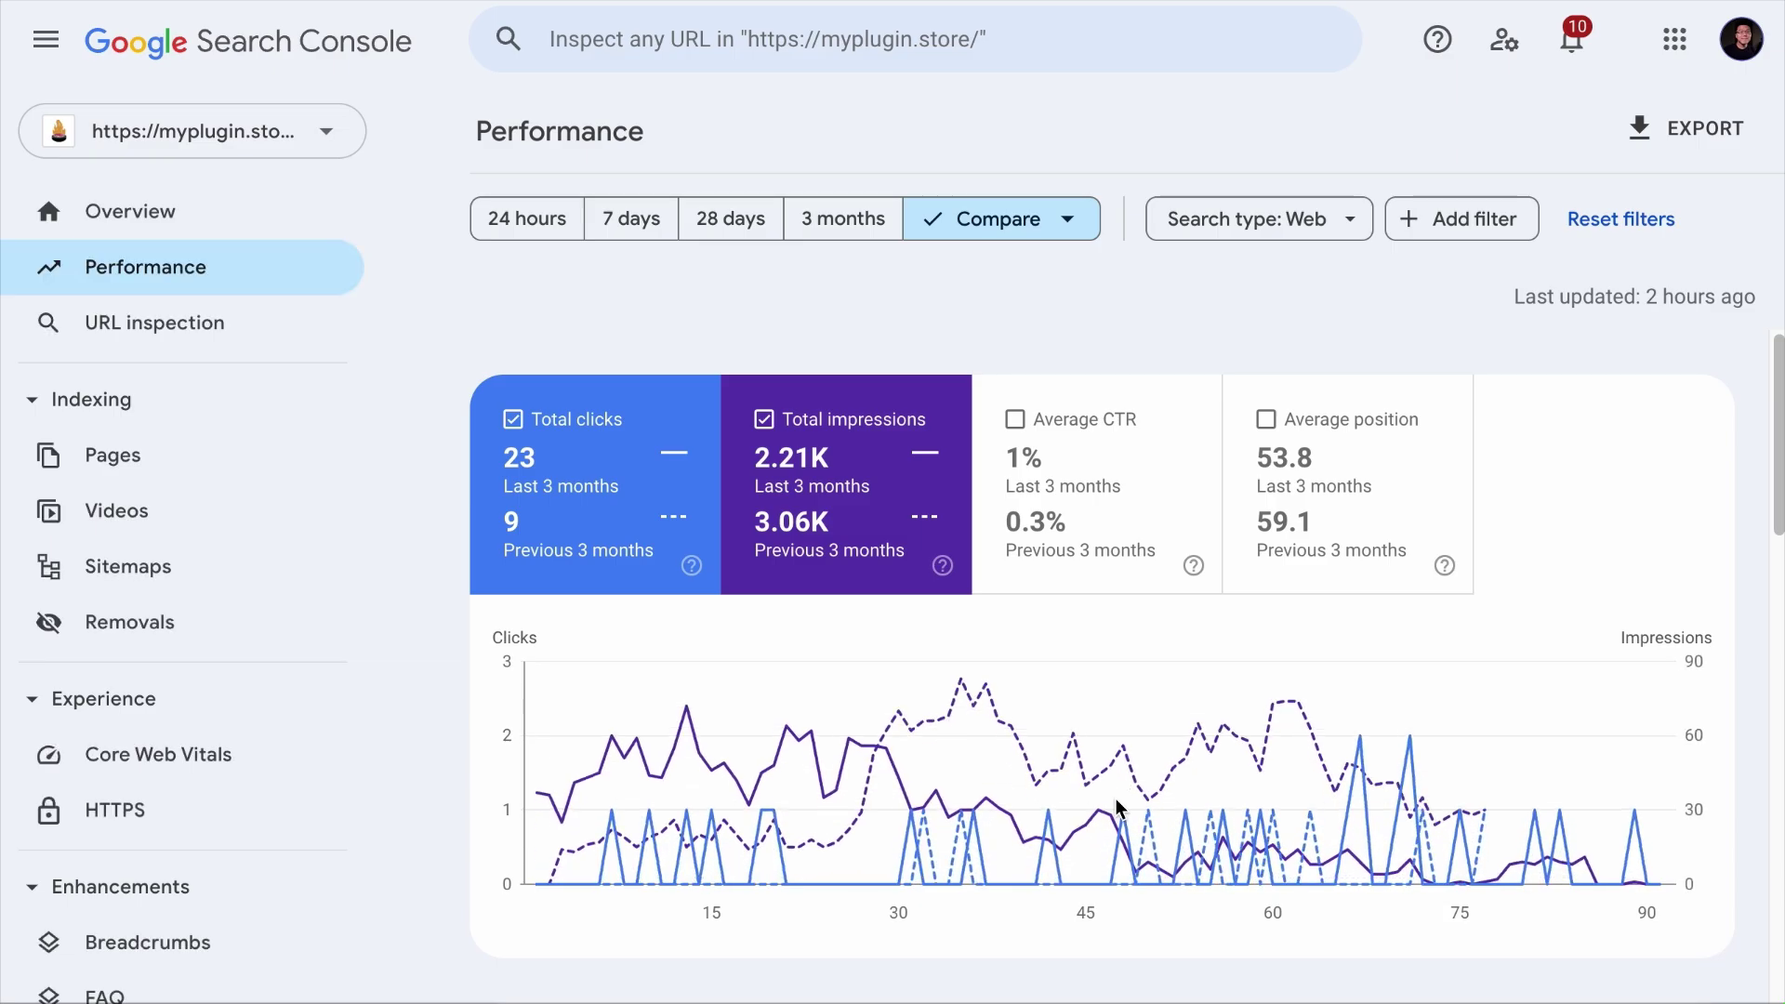
# - Add the average CTR and average position metrics to the performance comparison chart
pyautogui.scroll(-2, 1119, 738)
pyautogui.scroll(2, 1069, 651)
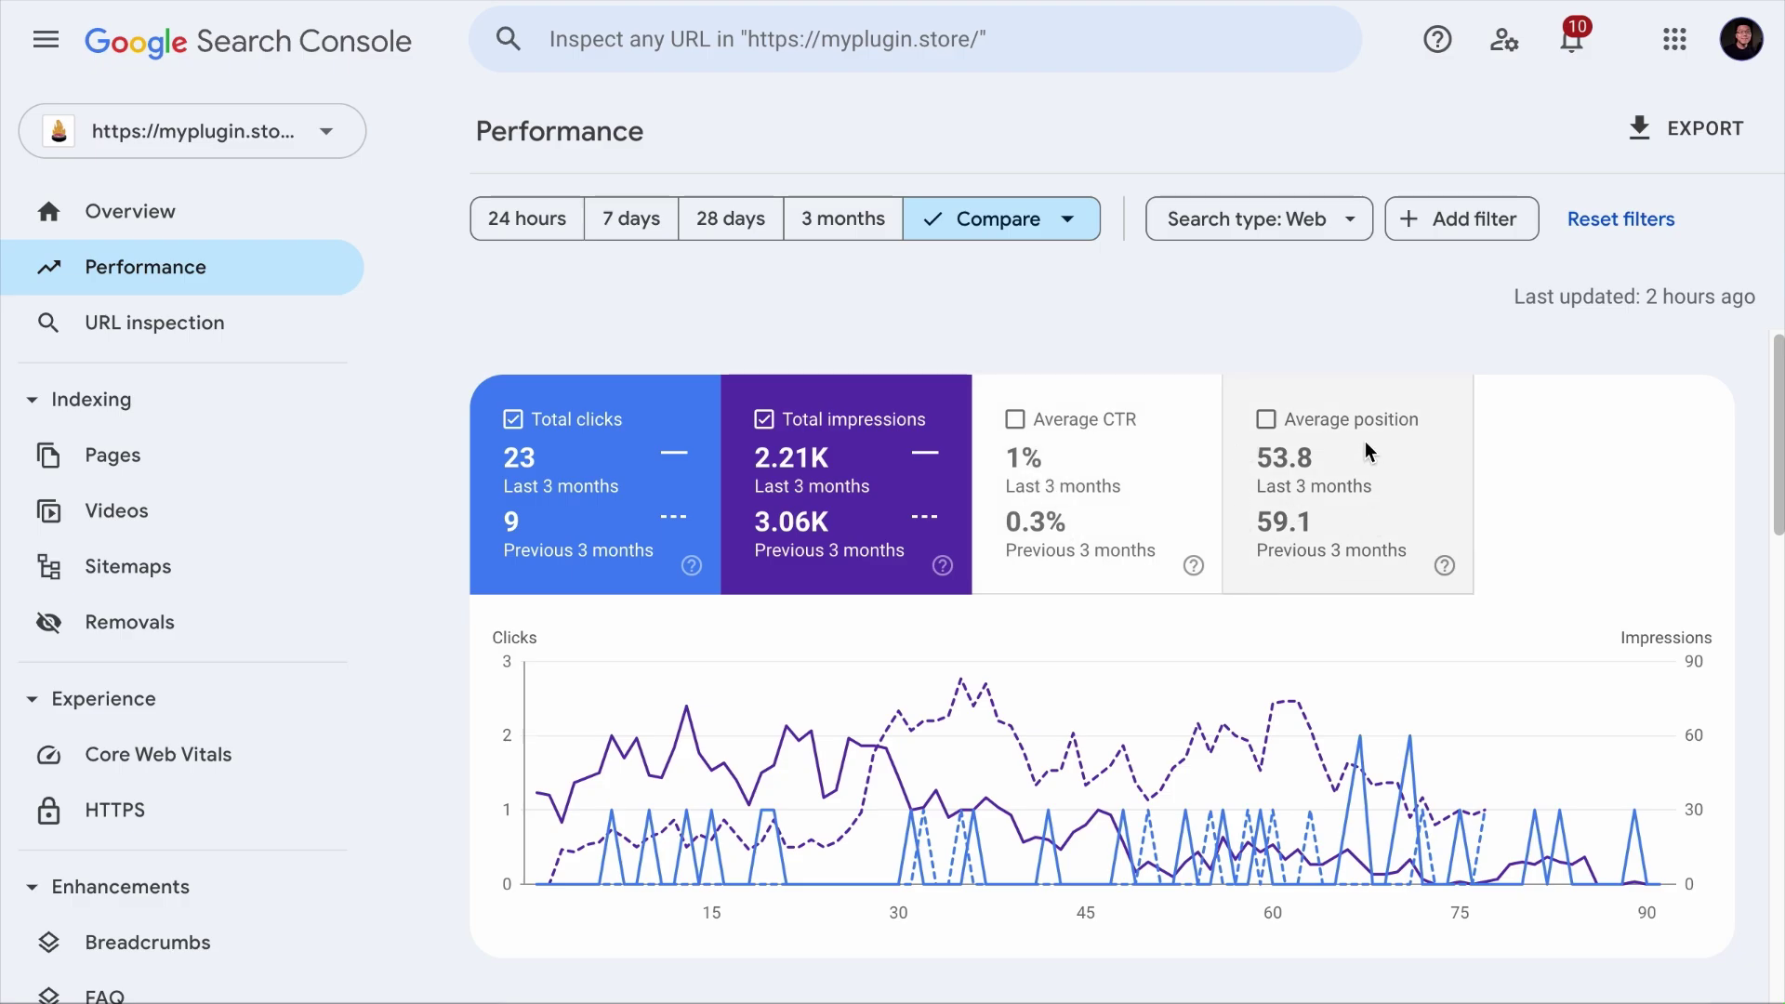
pyautogui.click(1136, 495)
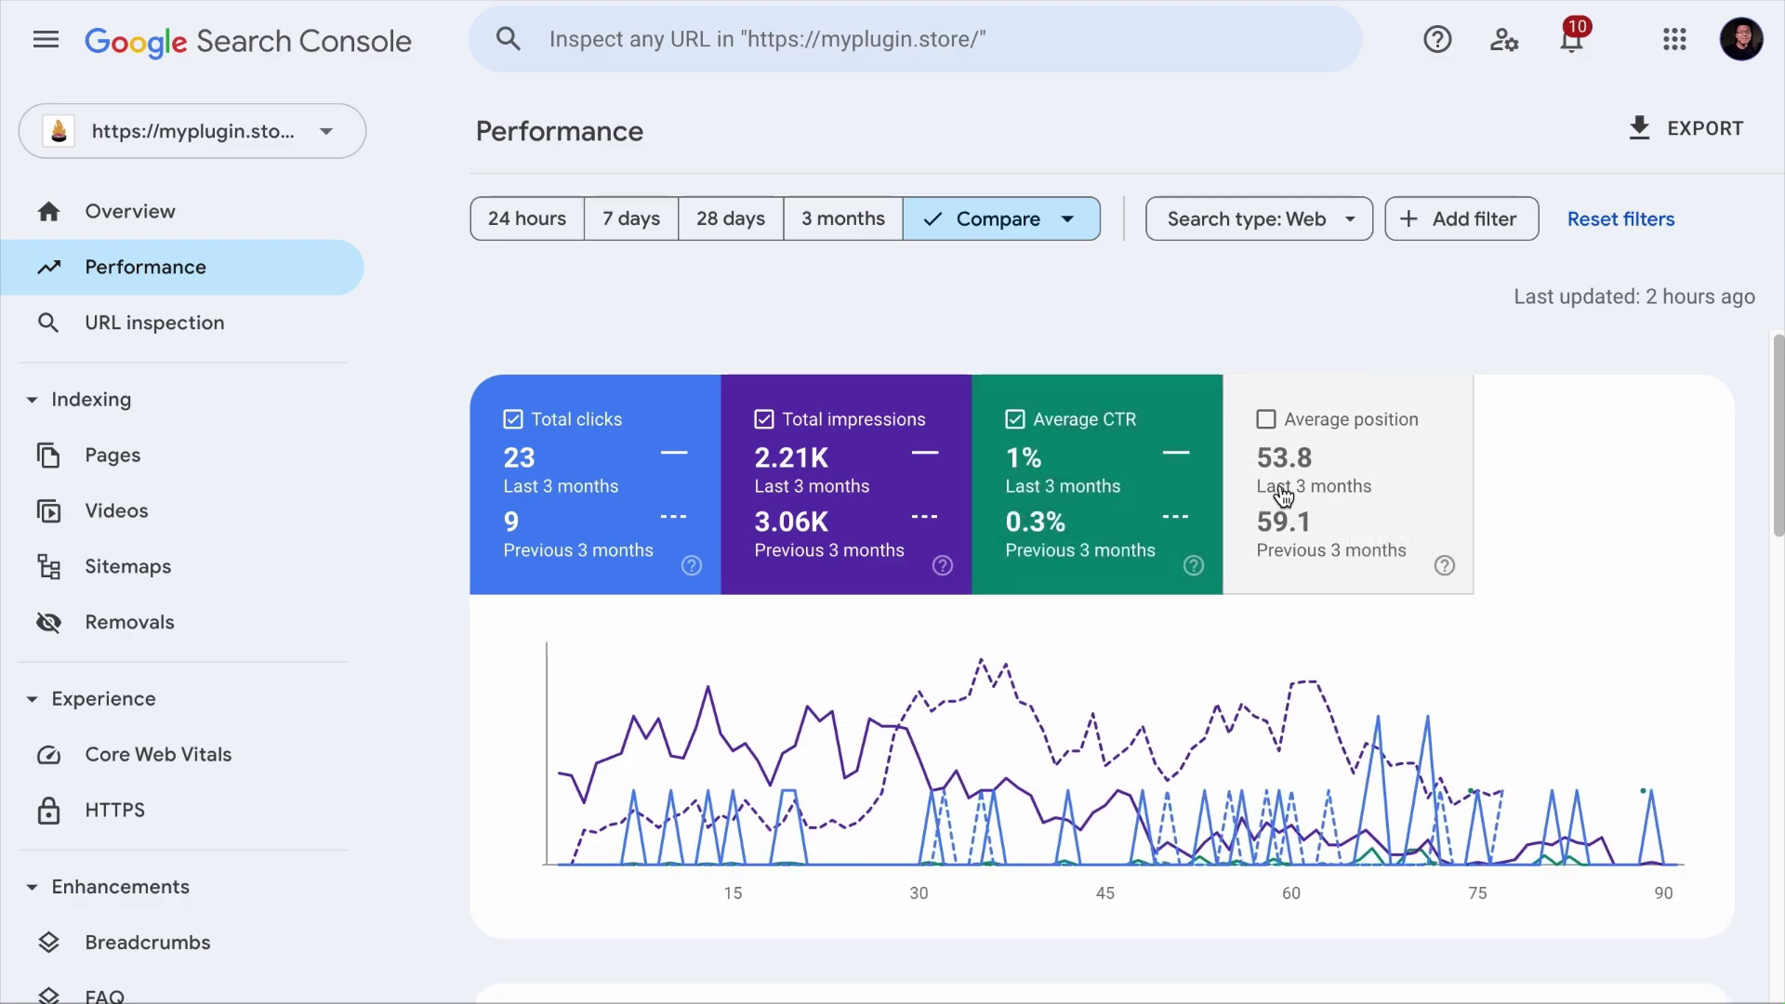
pyautogui.click(1286, 482)
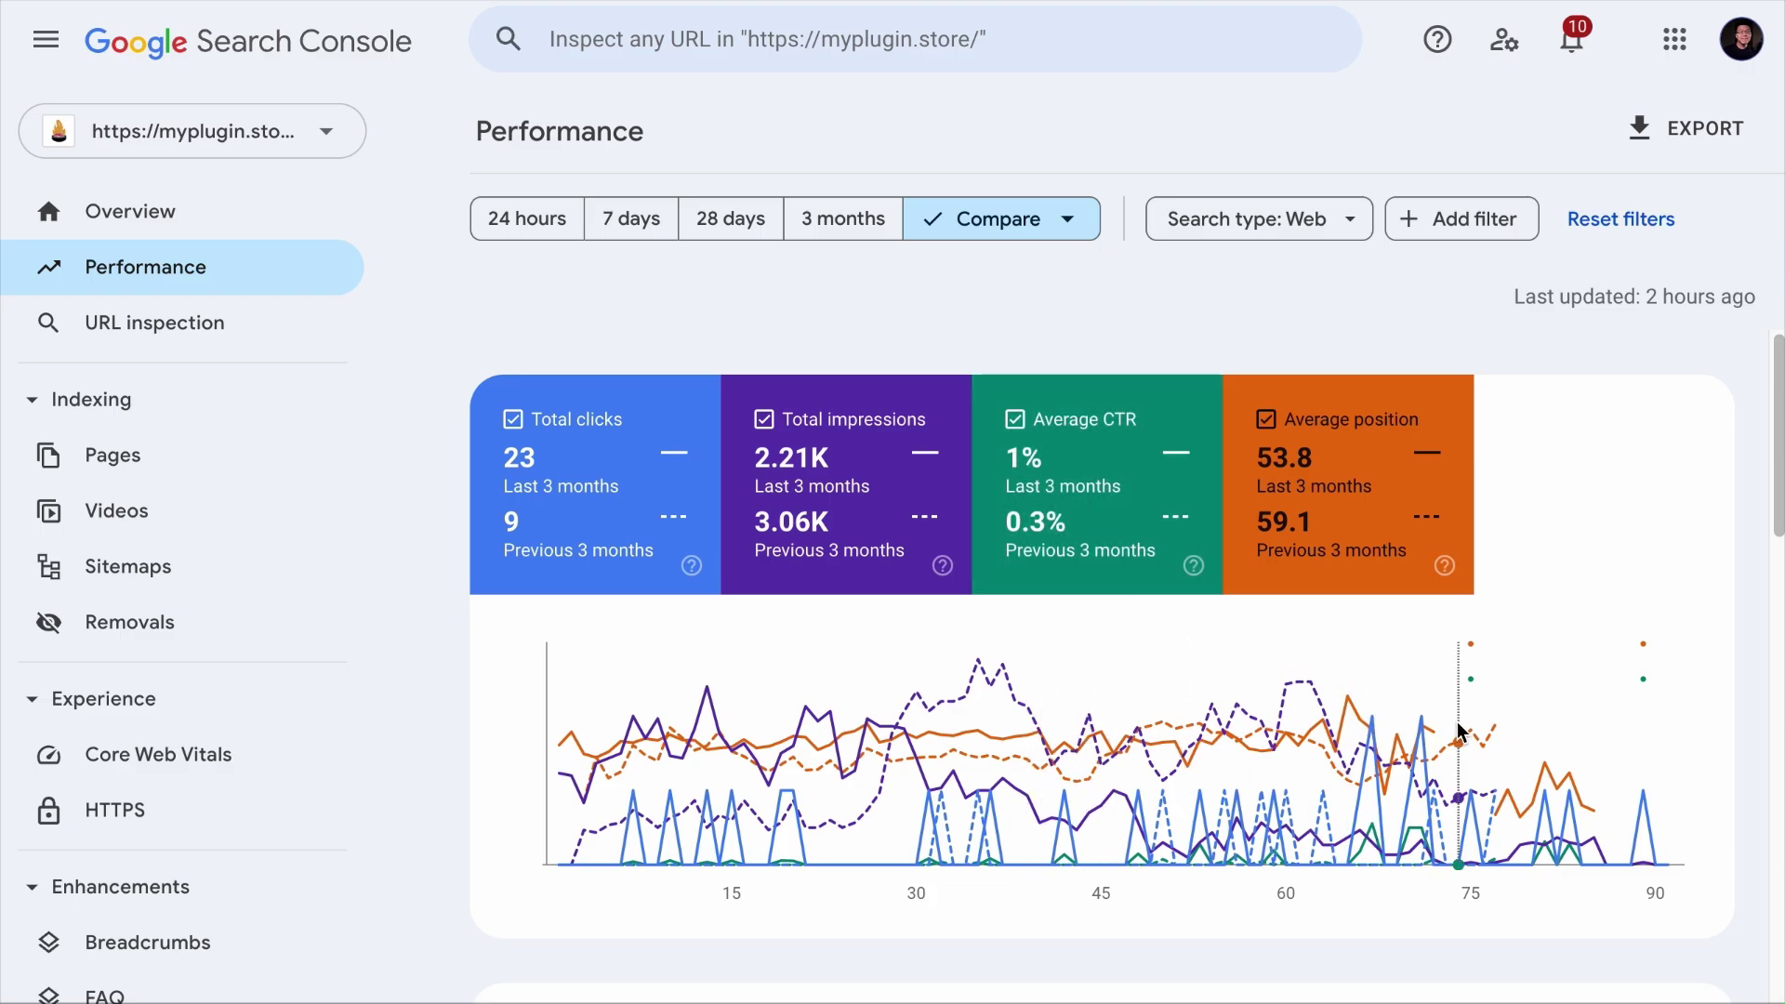
# - Examine clicks and impressions of the top queries and sort them by last 3 months' clicks in ascending order
pyautogui.scroll(-5, 999, 819)
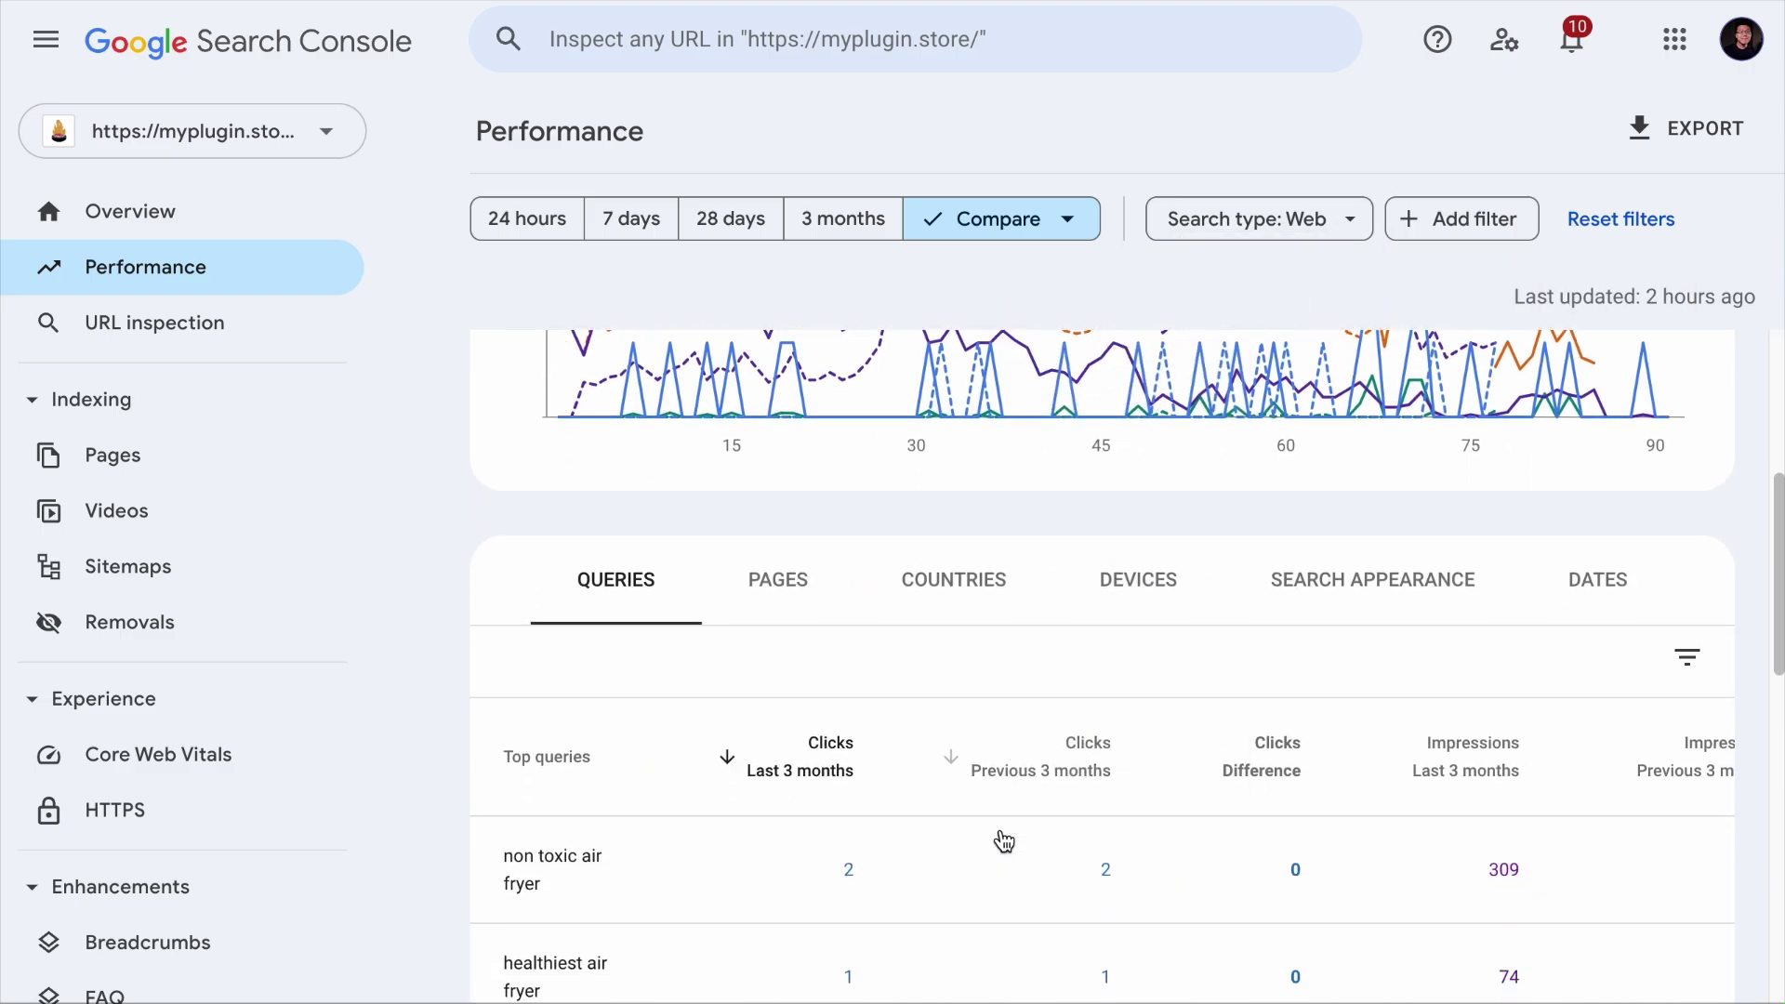
pyautogui.scroll(-3, 1002, 842)
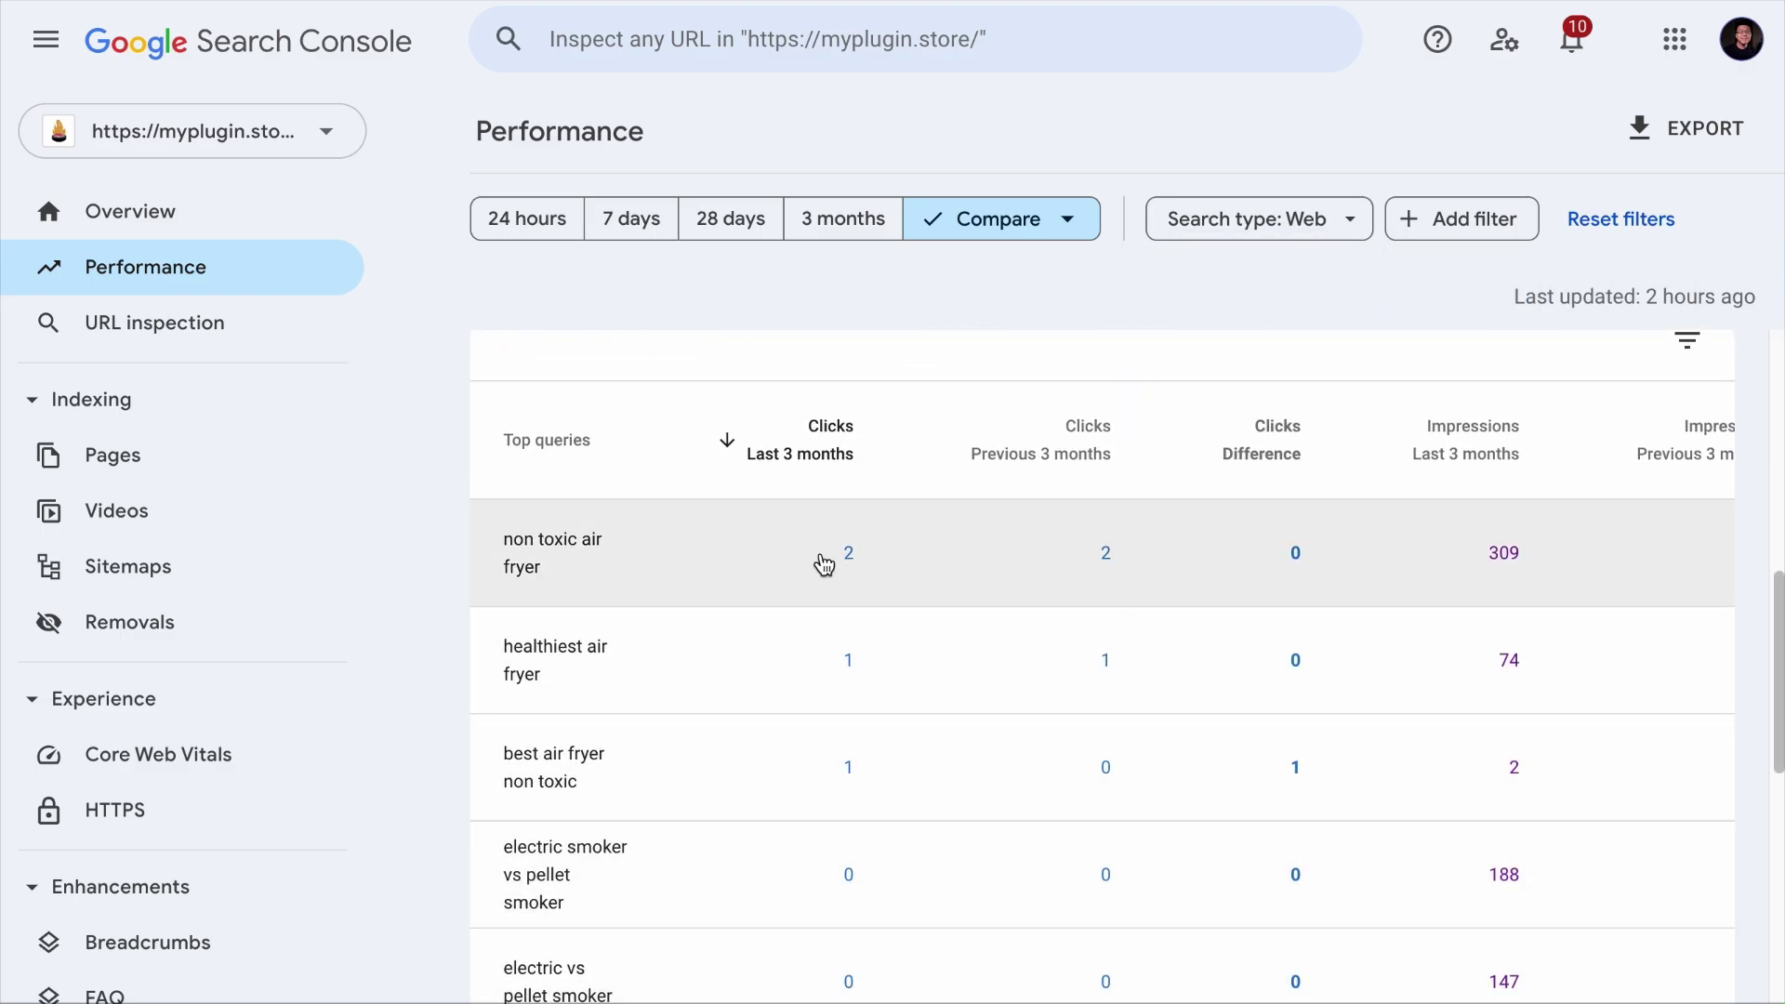
pyautogui.scroll(-8, 1056, 547)
pyautogui.scroll(6, 1056, 548)
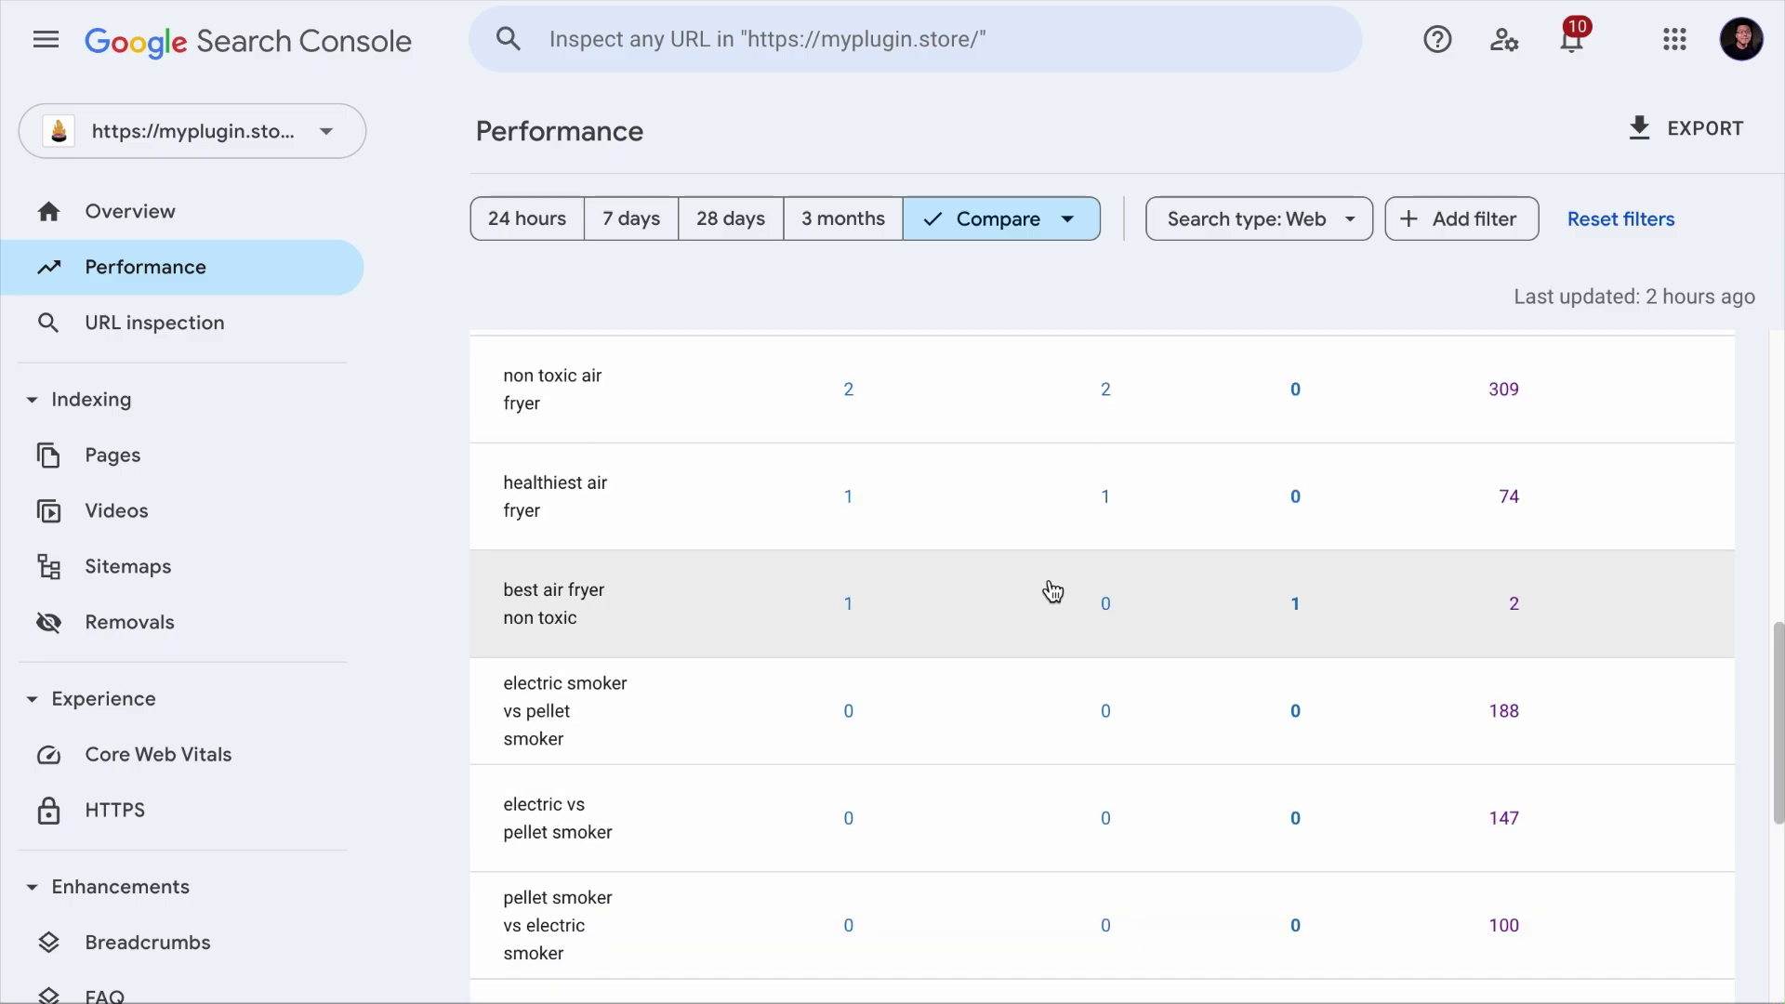
pyautogui.scroll(2, 1053, 592)
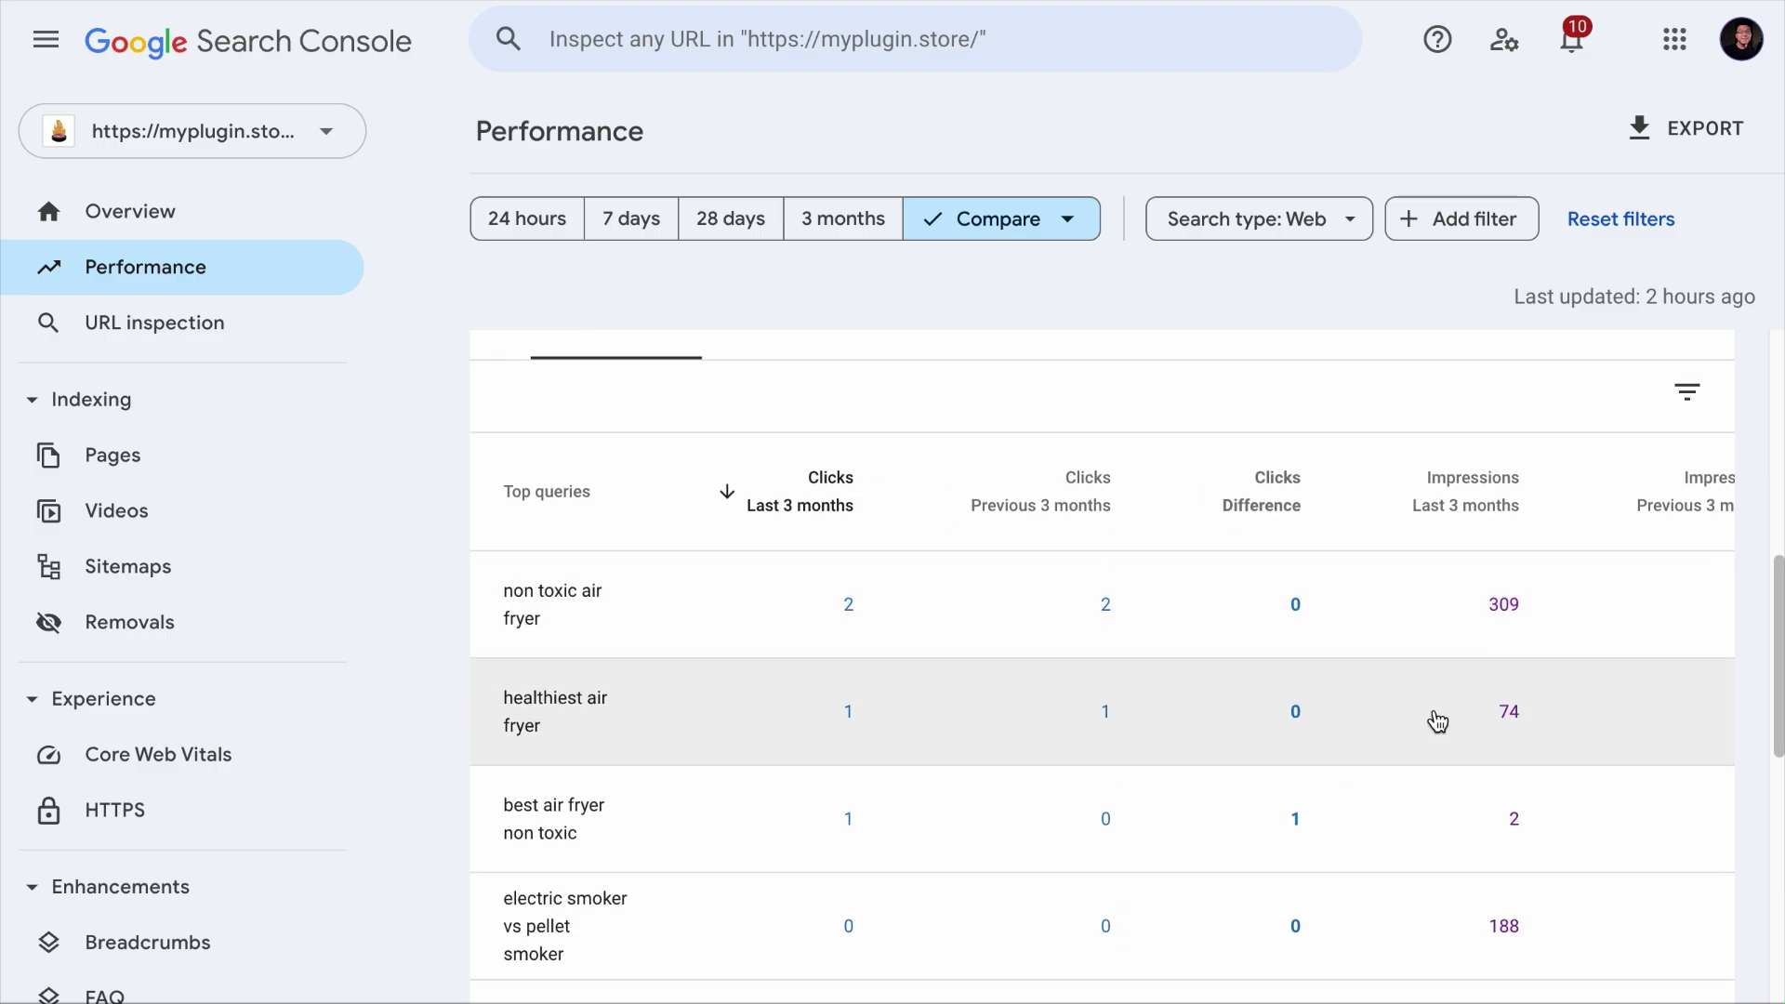
pyautogui.scroll(-3, 1438, 722)
pyautogui.scroll(3, 1439, 721)
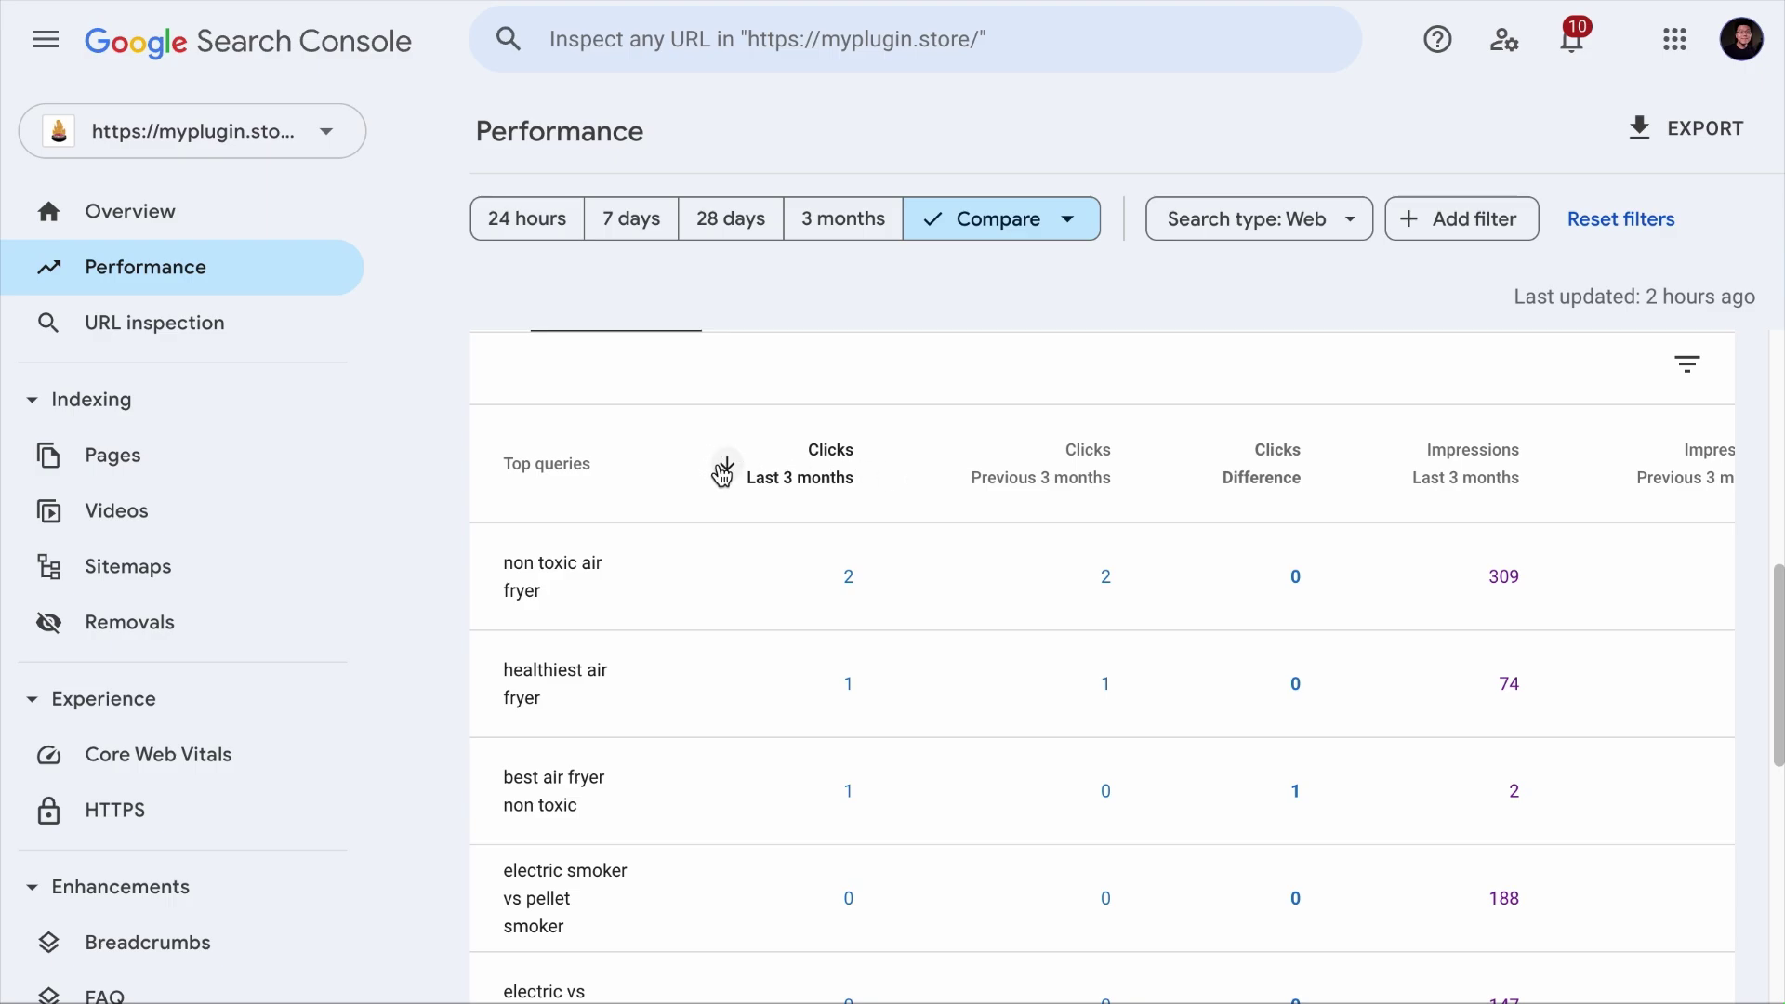
pyautogui.click(725, 467)
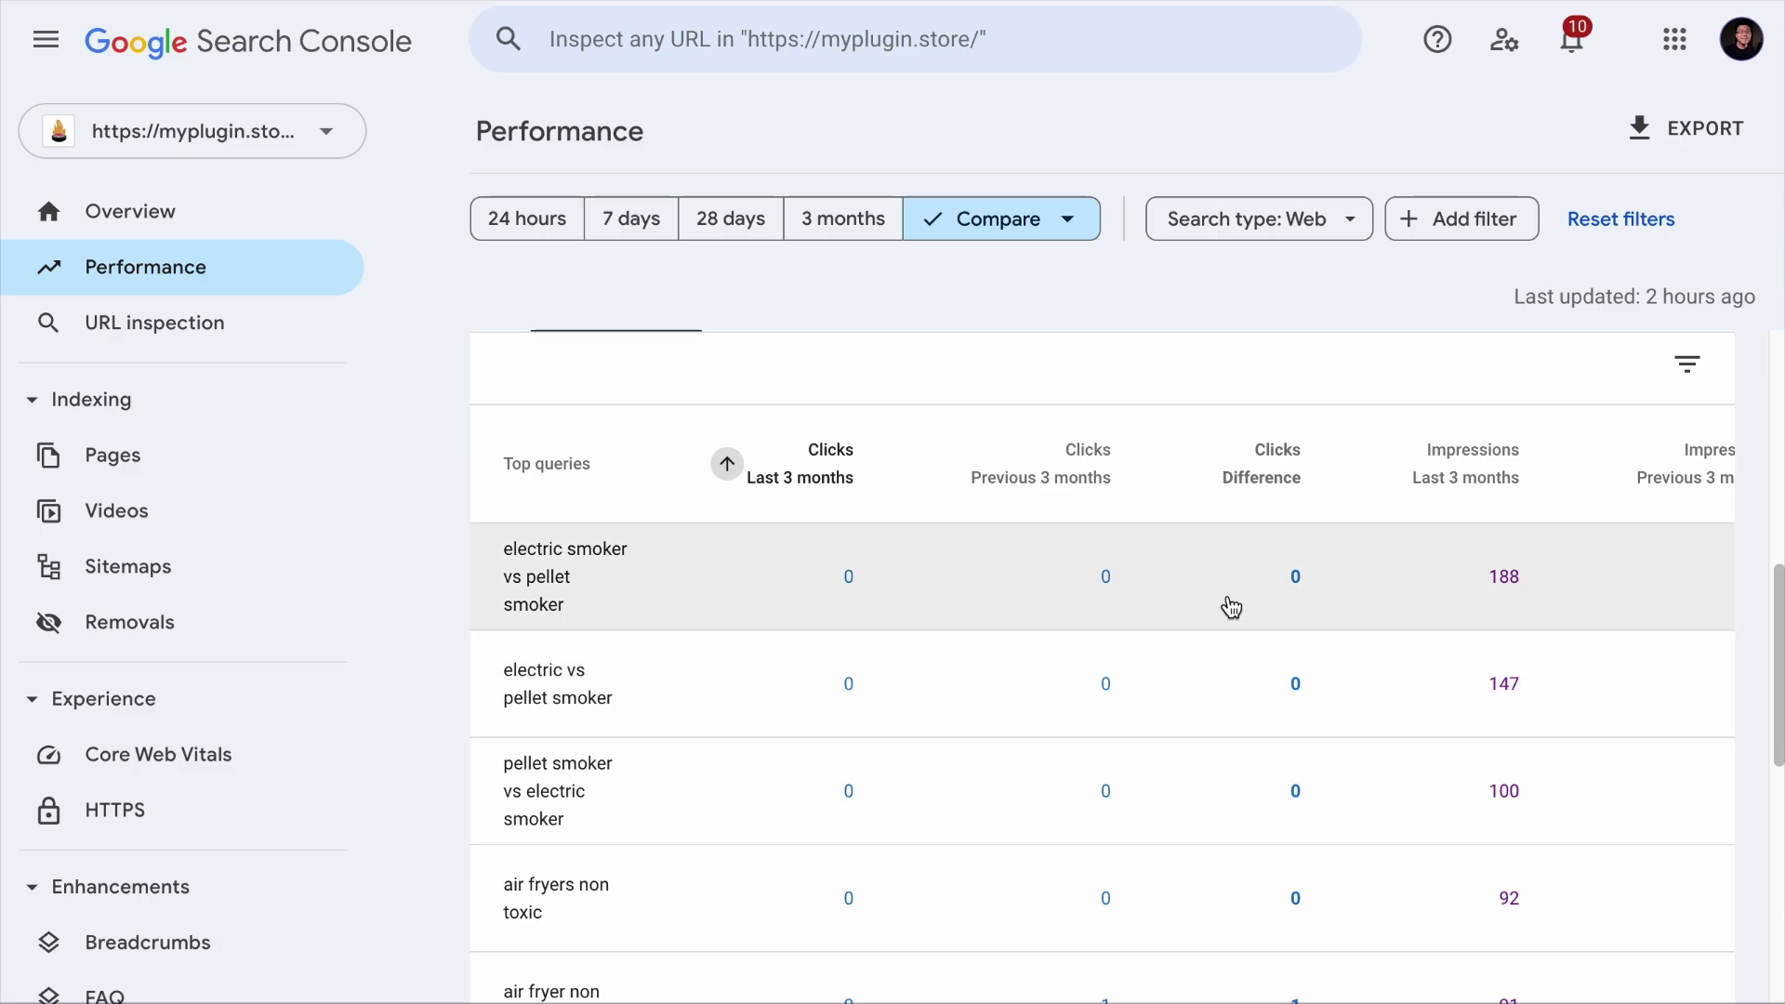
pyautogui.scroll(-1, 1232, 607)
pyautogui.scroll(5, 1231, 606)
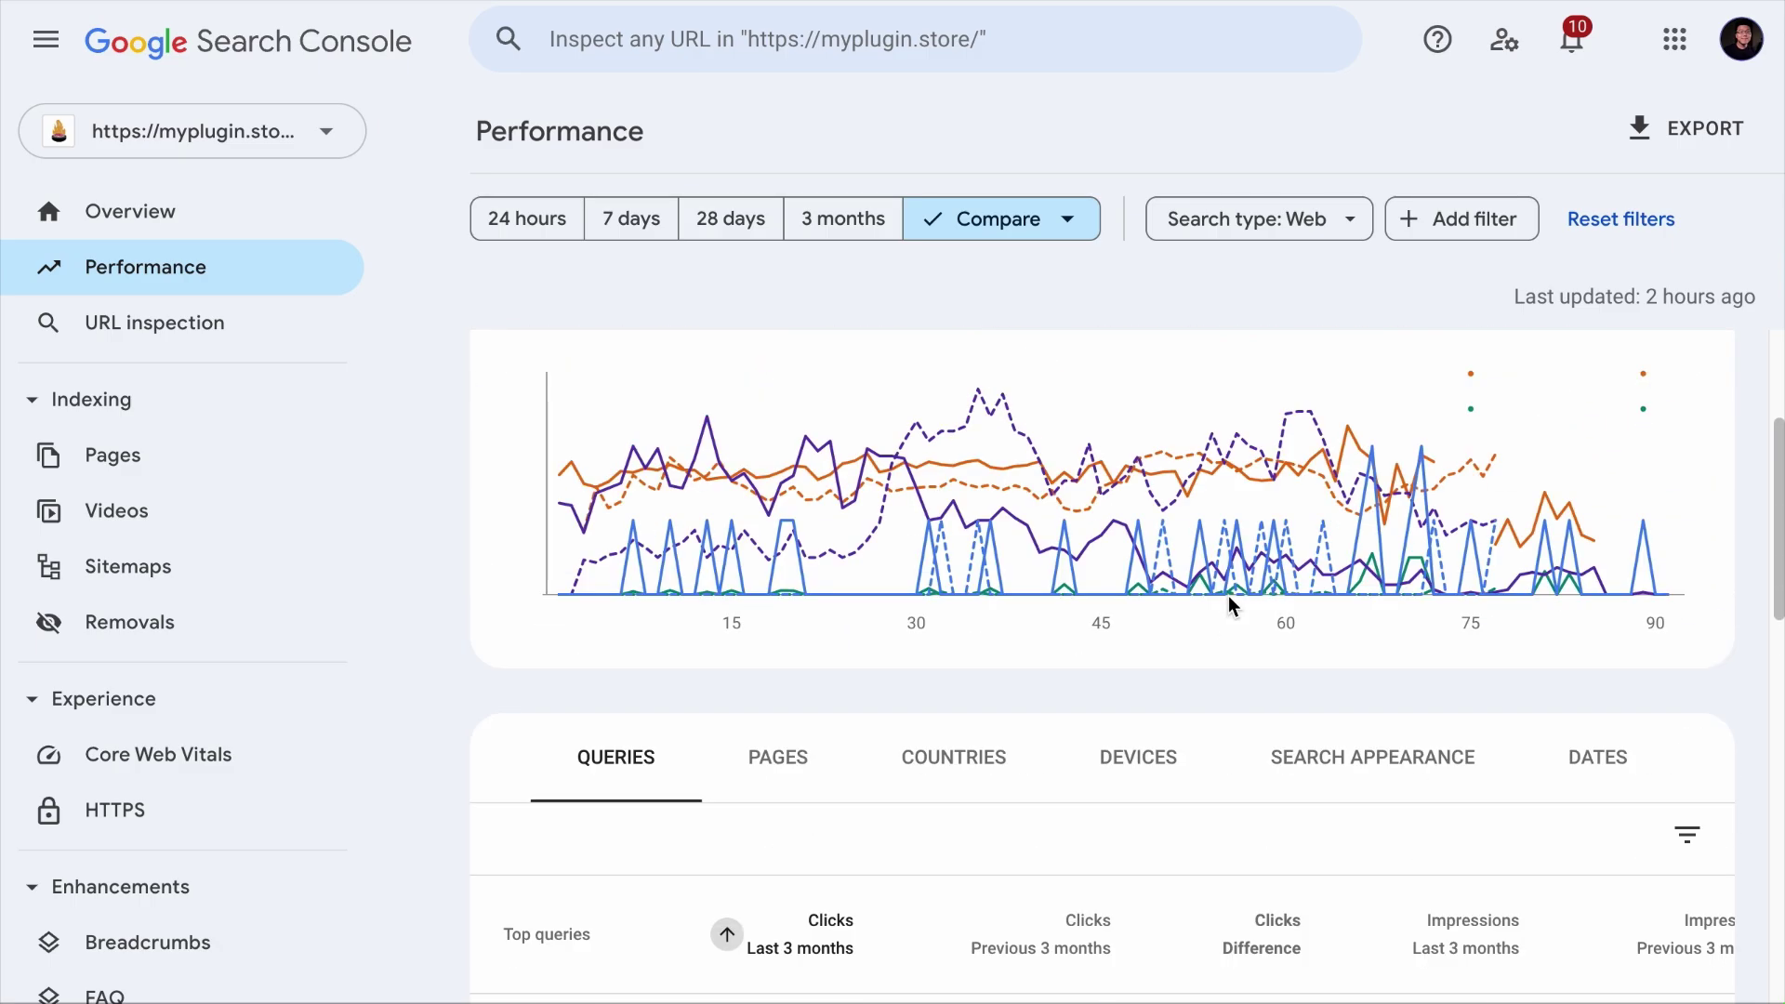
# - Show the Pages breakdown and compare each page's clicks and impressions across the two periods
pyautogui.click(794, 778)
pyautogui.scroll(-4, 794, 778)
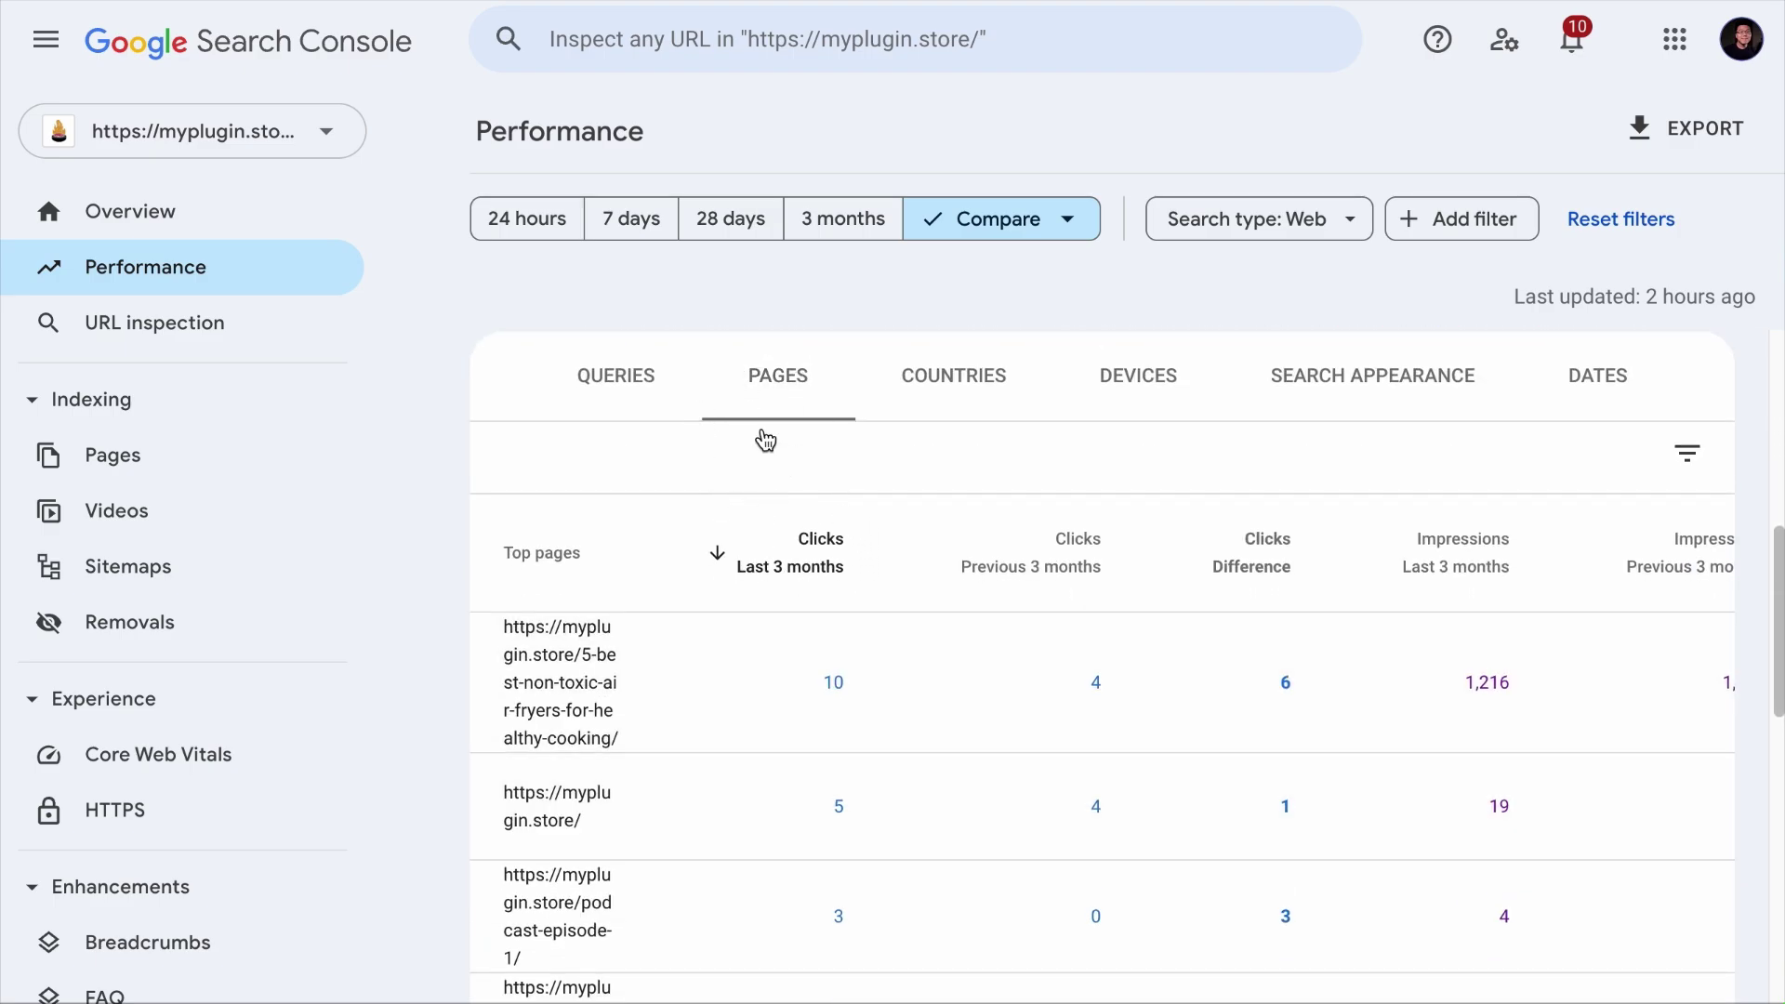
pyautogui.scroll(-2, 885, 579)
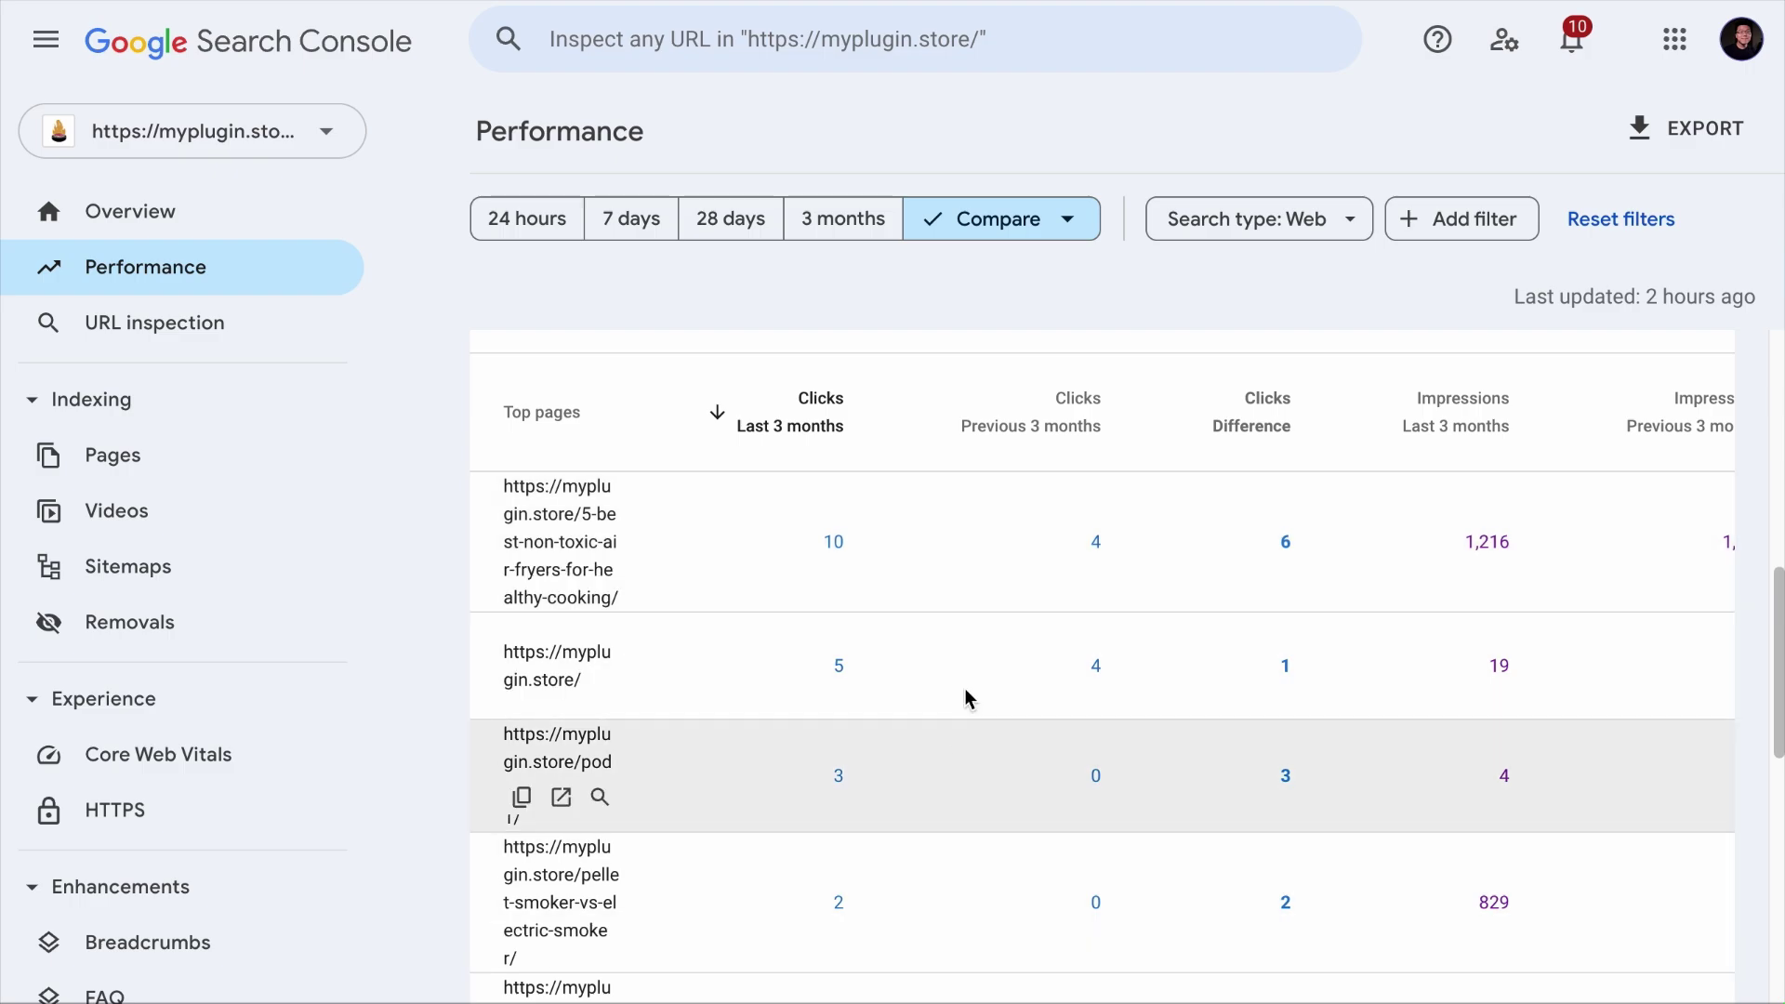
pyautogui.scroll(-1, 963, 680)
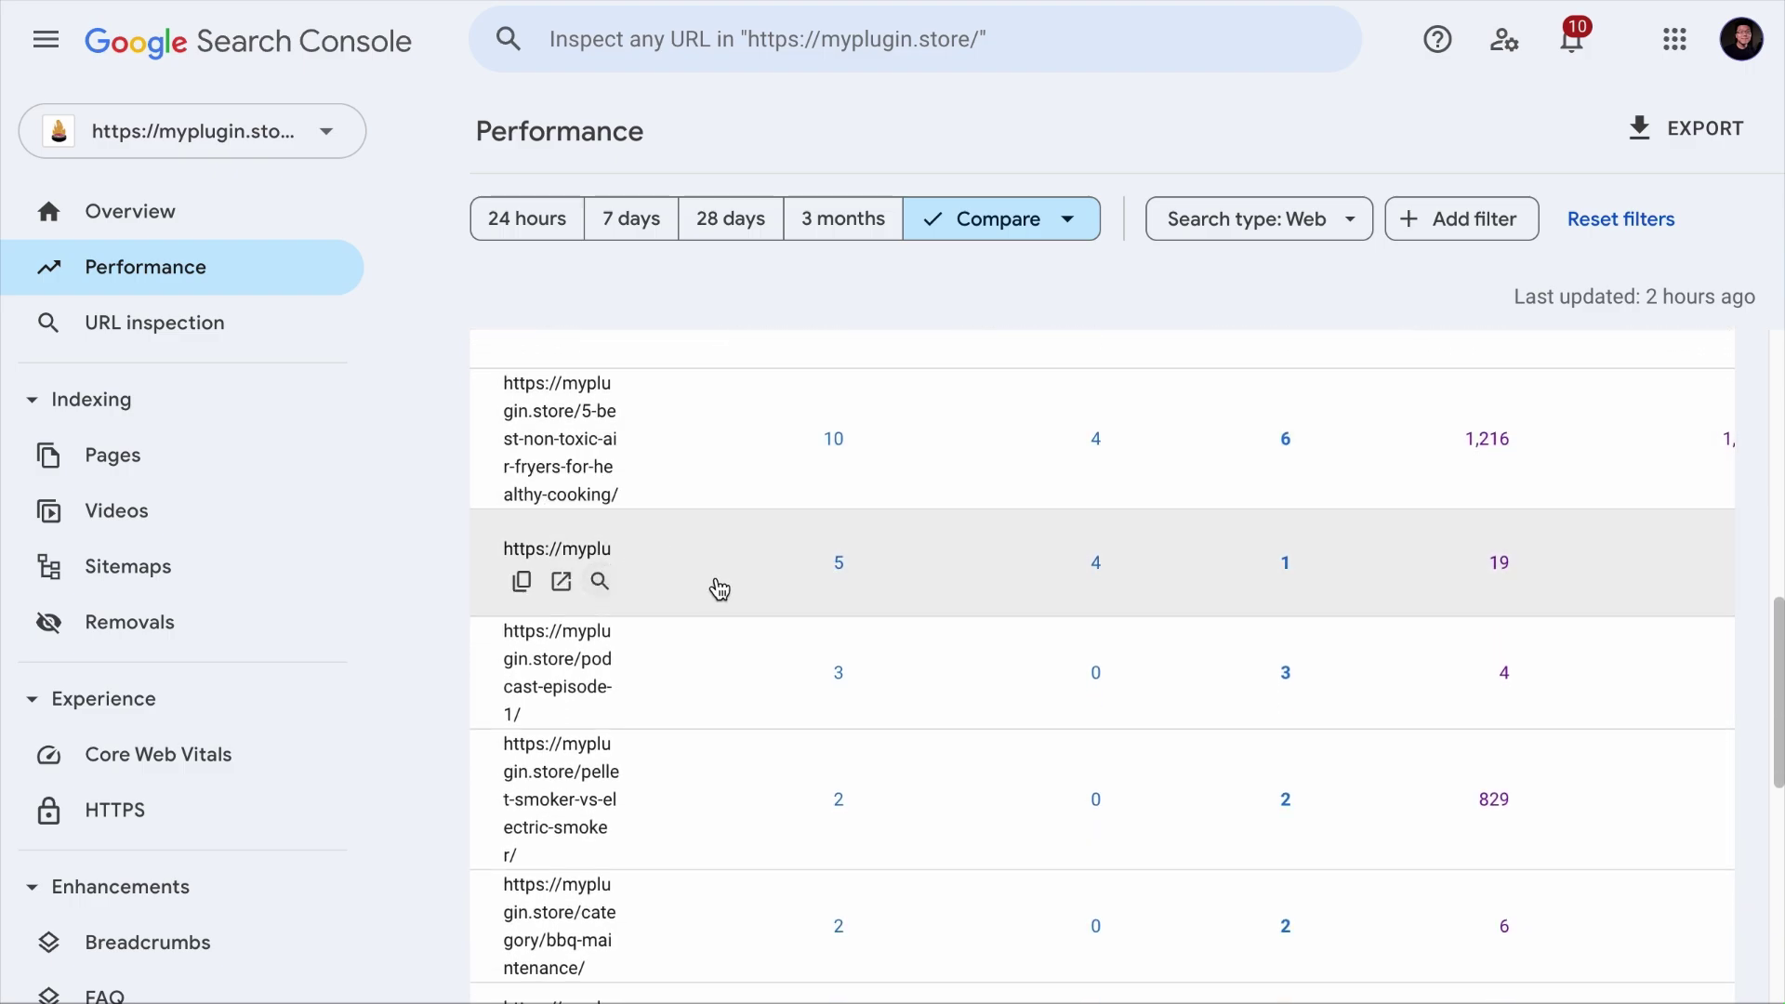
# - Filter the report to the 5-best-non-toxic-air-fryers-for-healthy-cooking page and examine the queries that lead to it
pyautogui.click(578, 437)
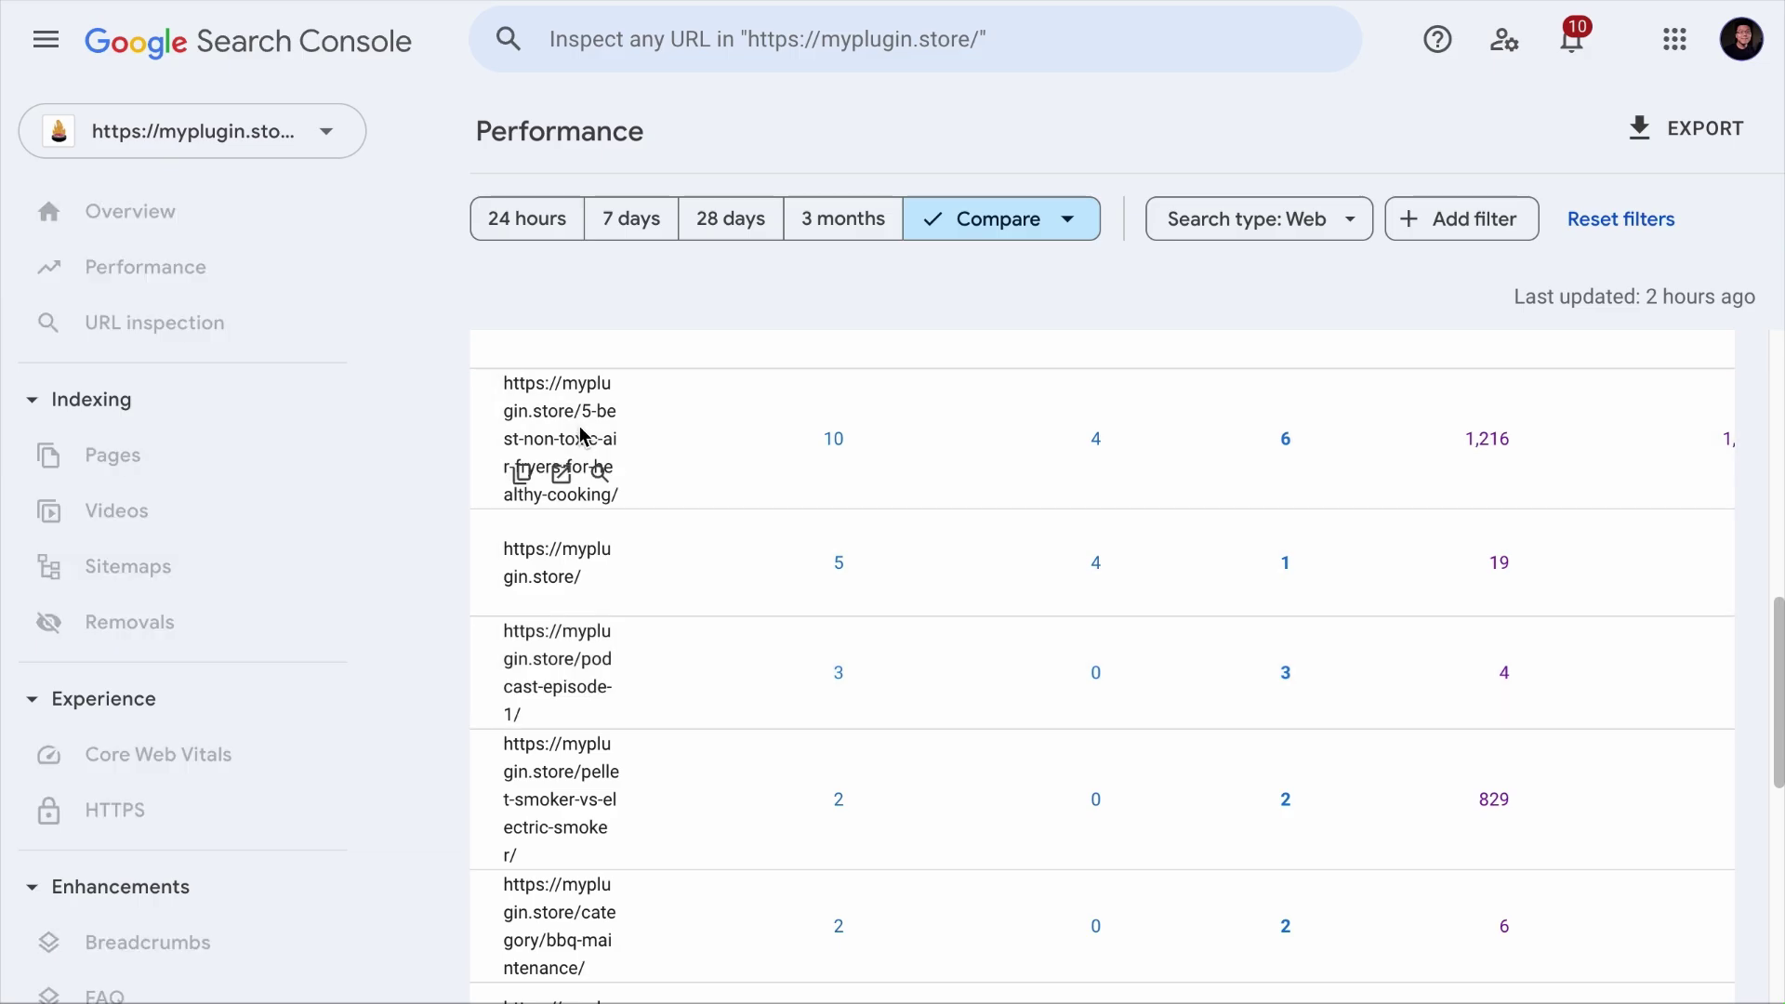
pyautogui.scroll(-13, 937, 651)
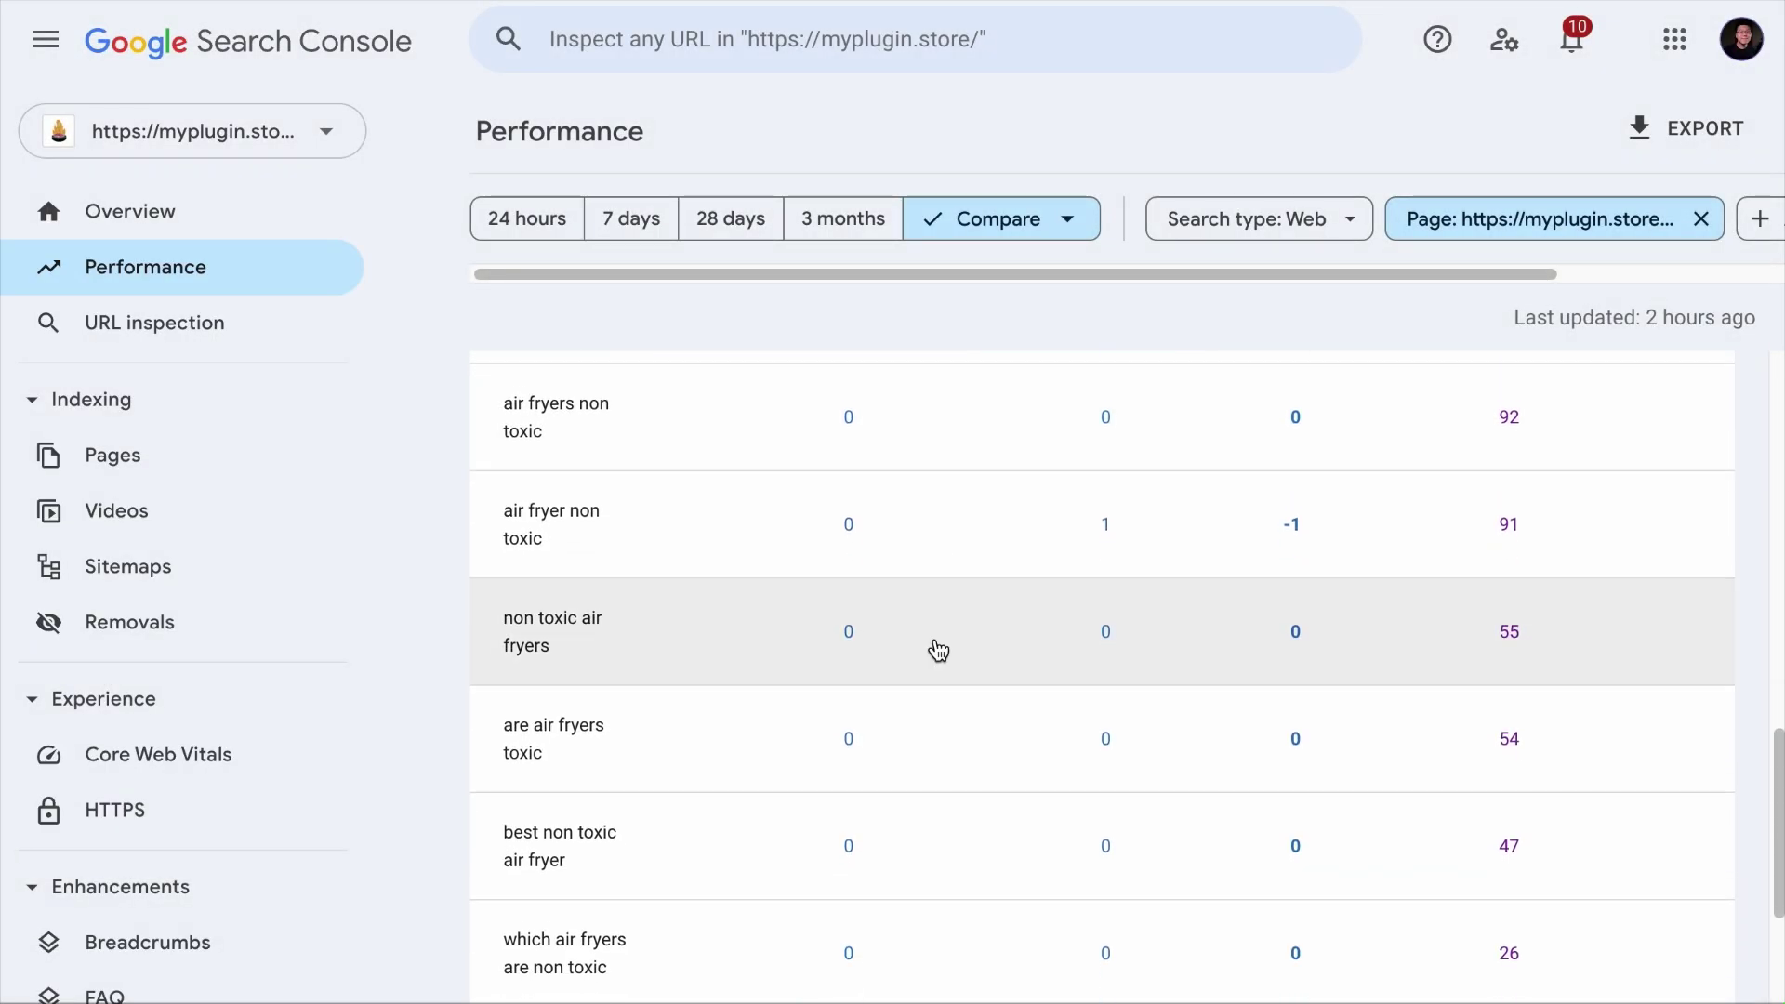
pyautogui.scroll(-3, 939, 650)
pyautogui.scroll(5, 938, 649)
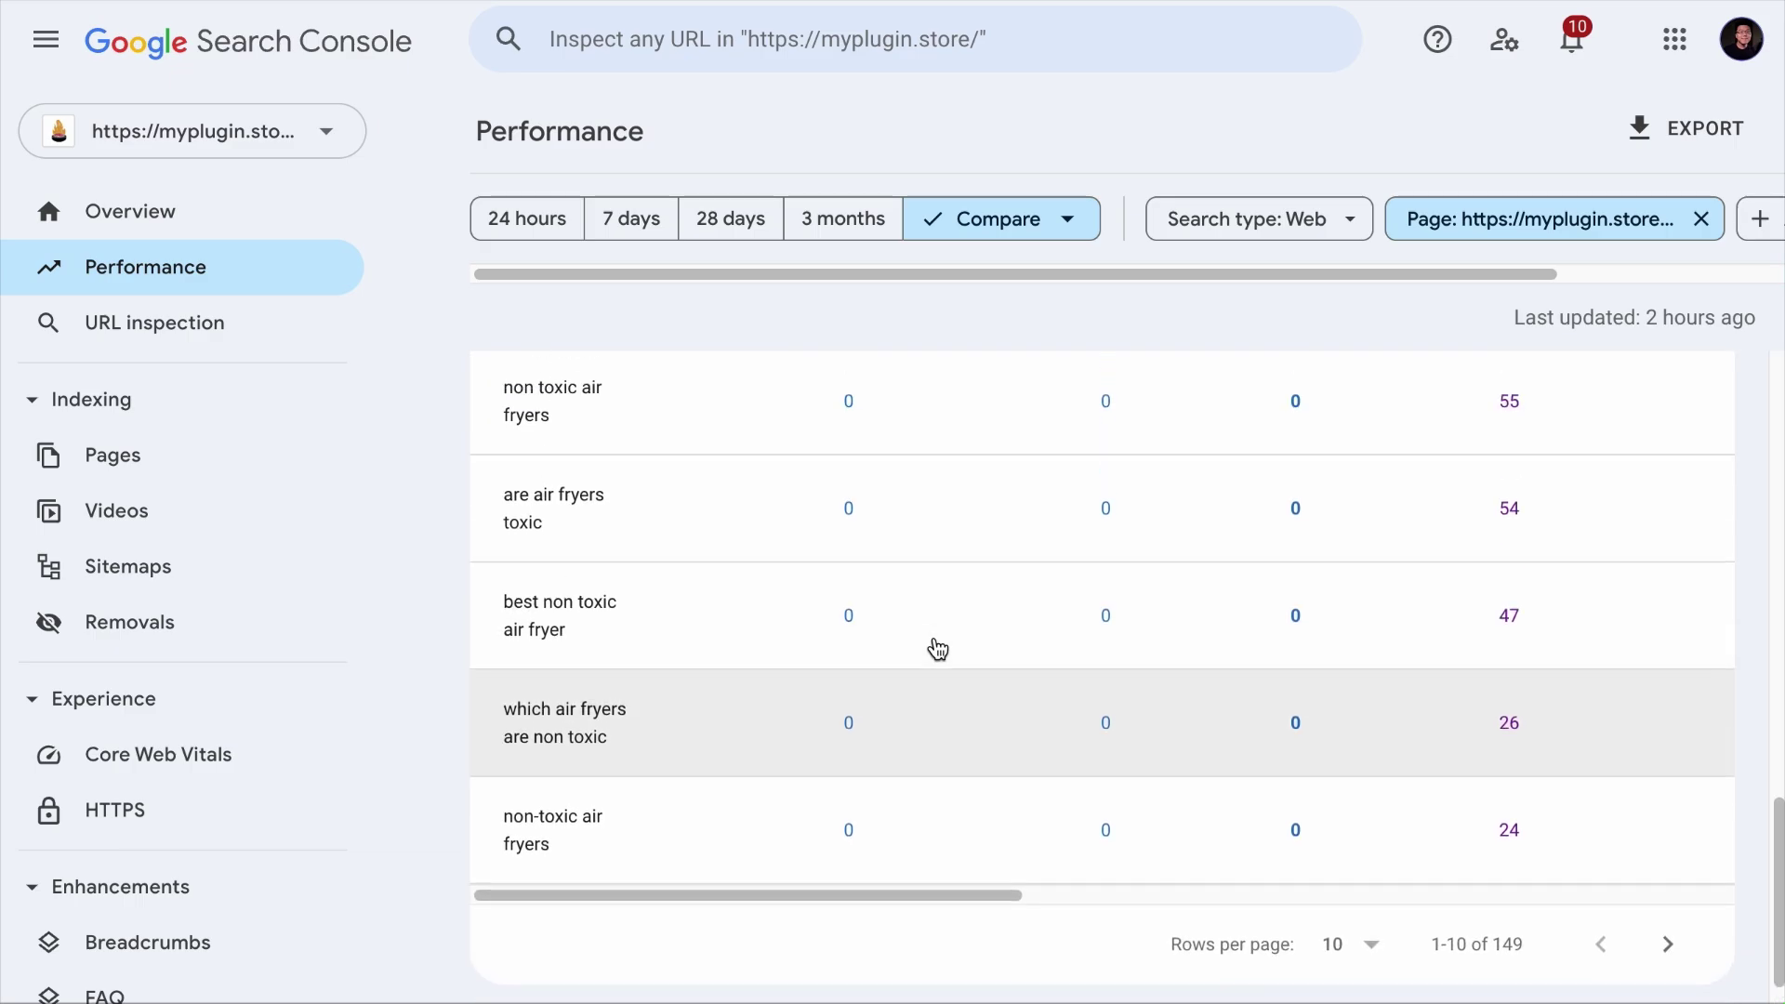
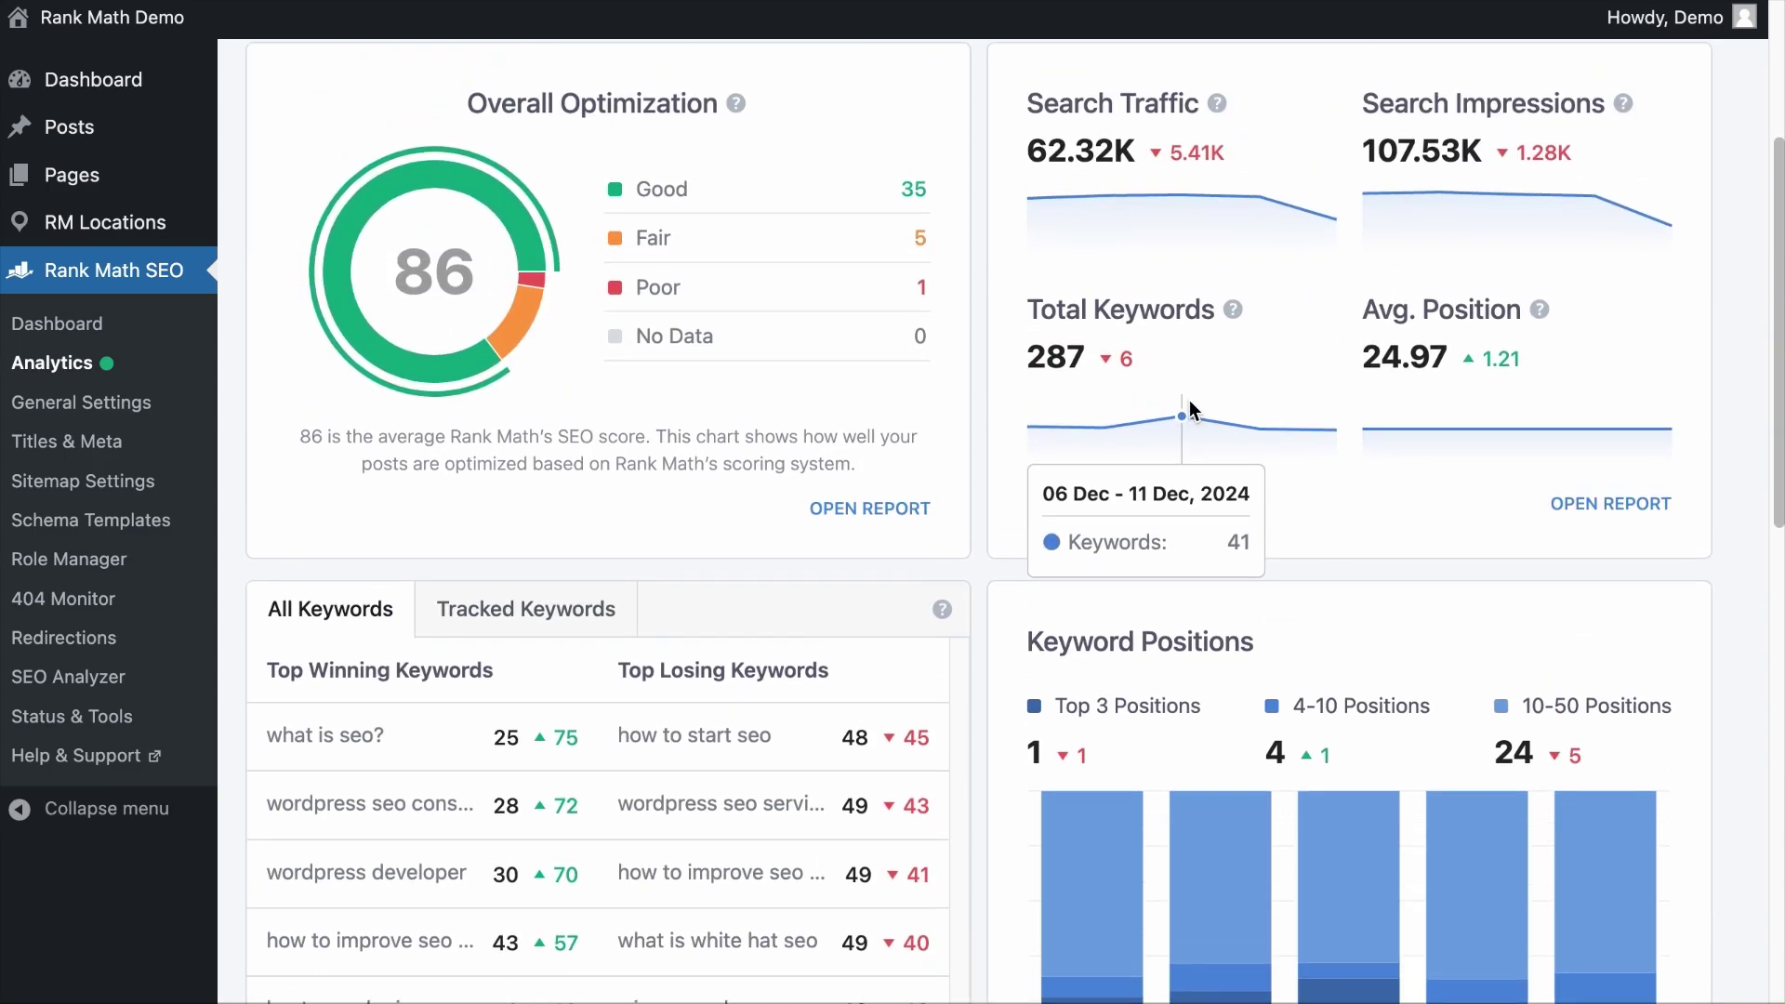
# - Open Site Analytics and examine each post's SEO score, schema, links, traffic, impressions, clicks and position history
pyautogui.scroll(4, 1161, 404)
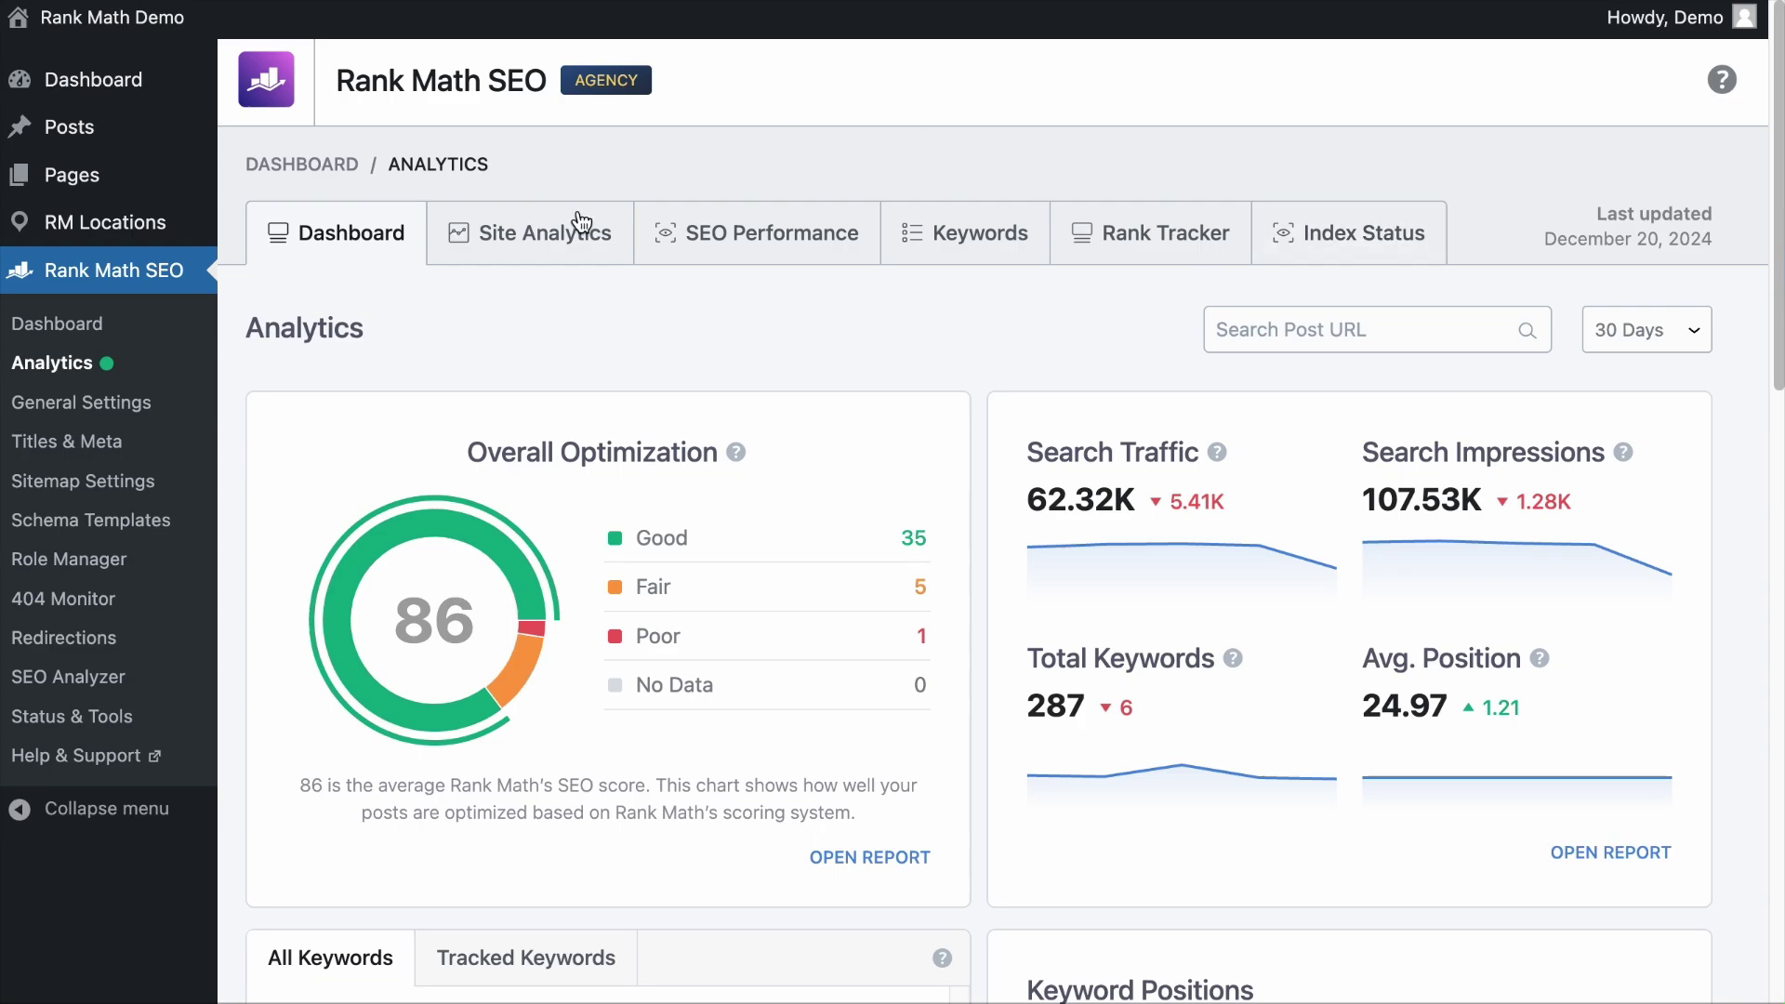
pyautogui.click(502, 234)
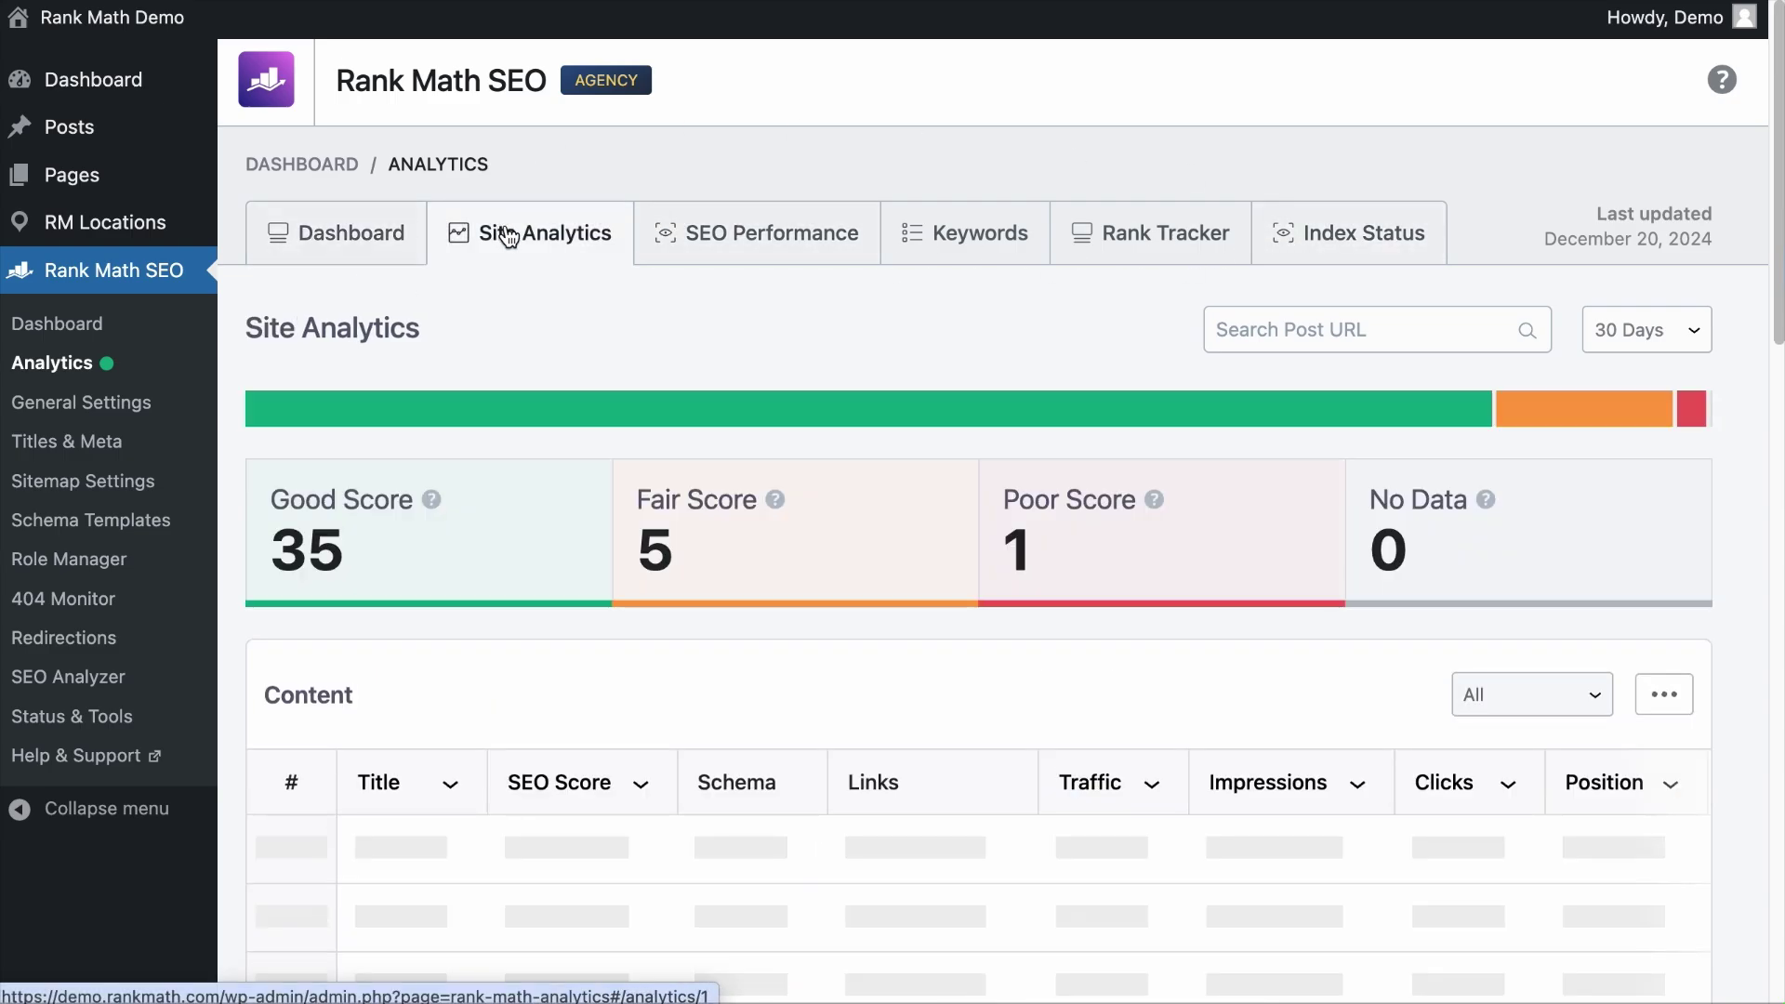
pyautogui.scroll(-3, 944, 437)
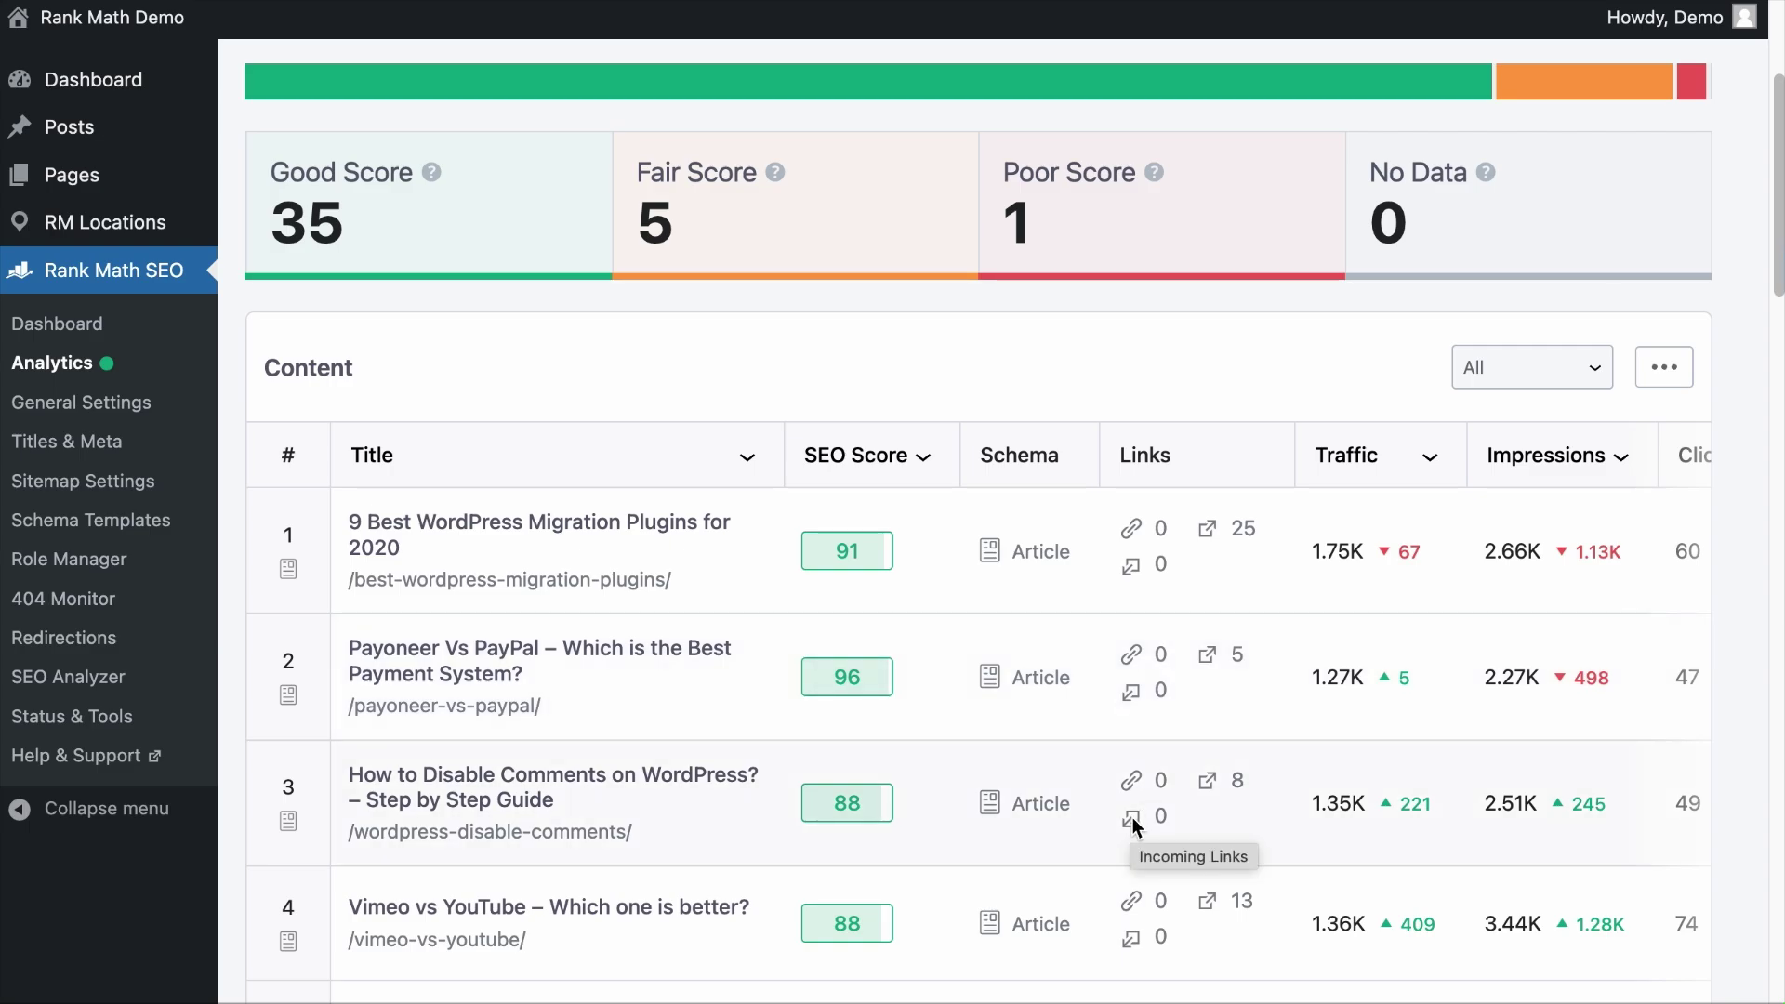
pyautogui.hscroll(5, 1574, 498)
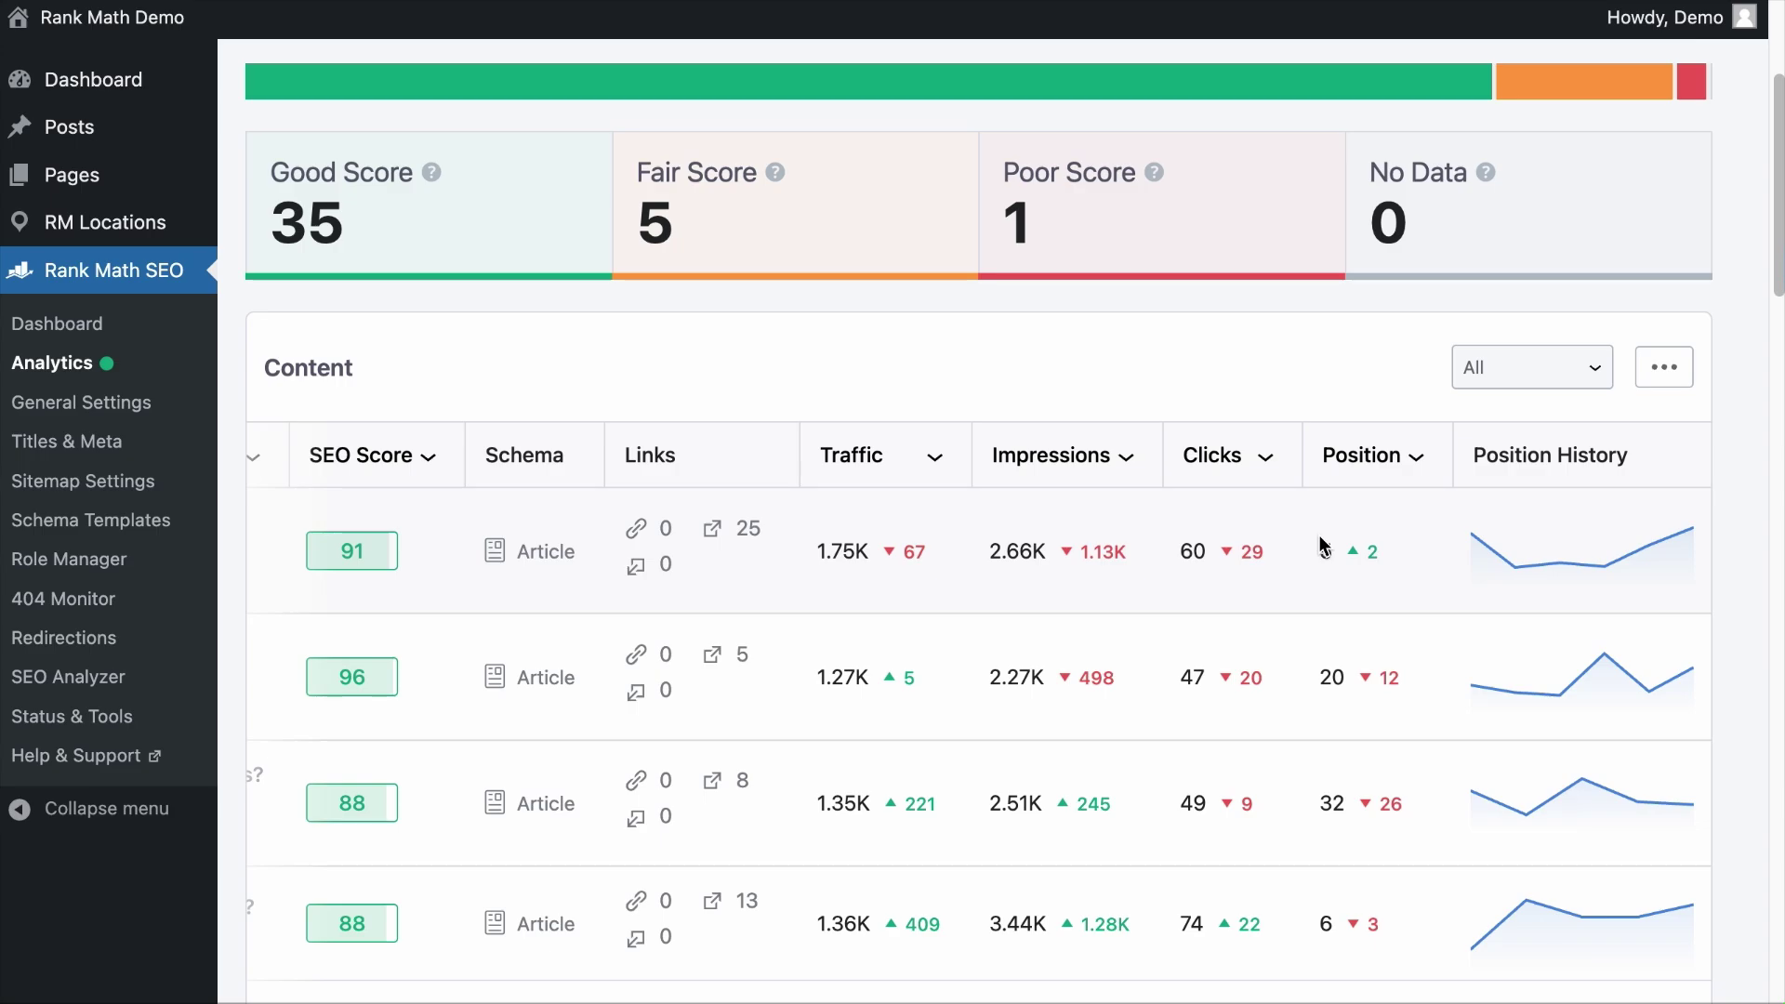
pyautogui.scroll(4, 1318, 534)
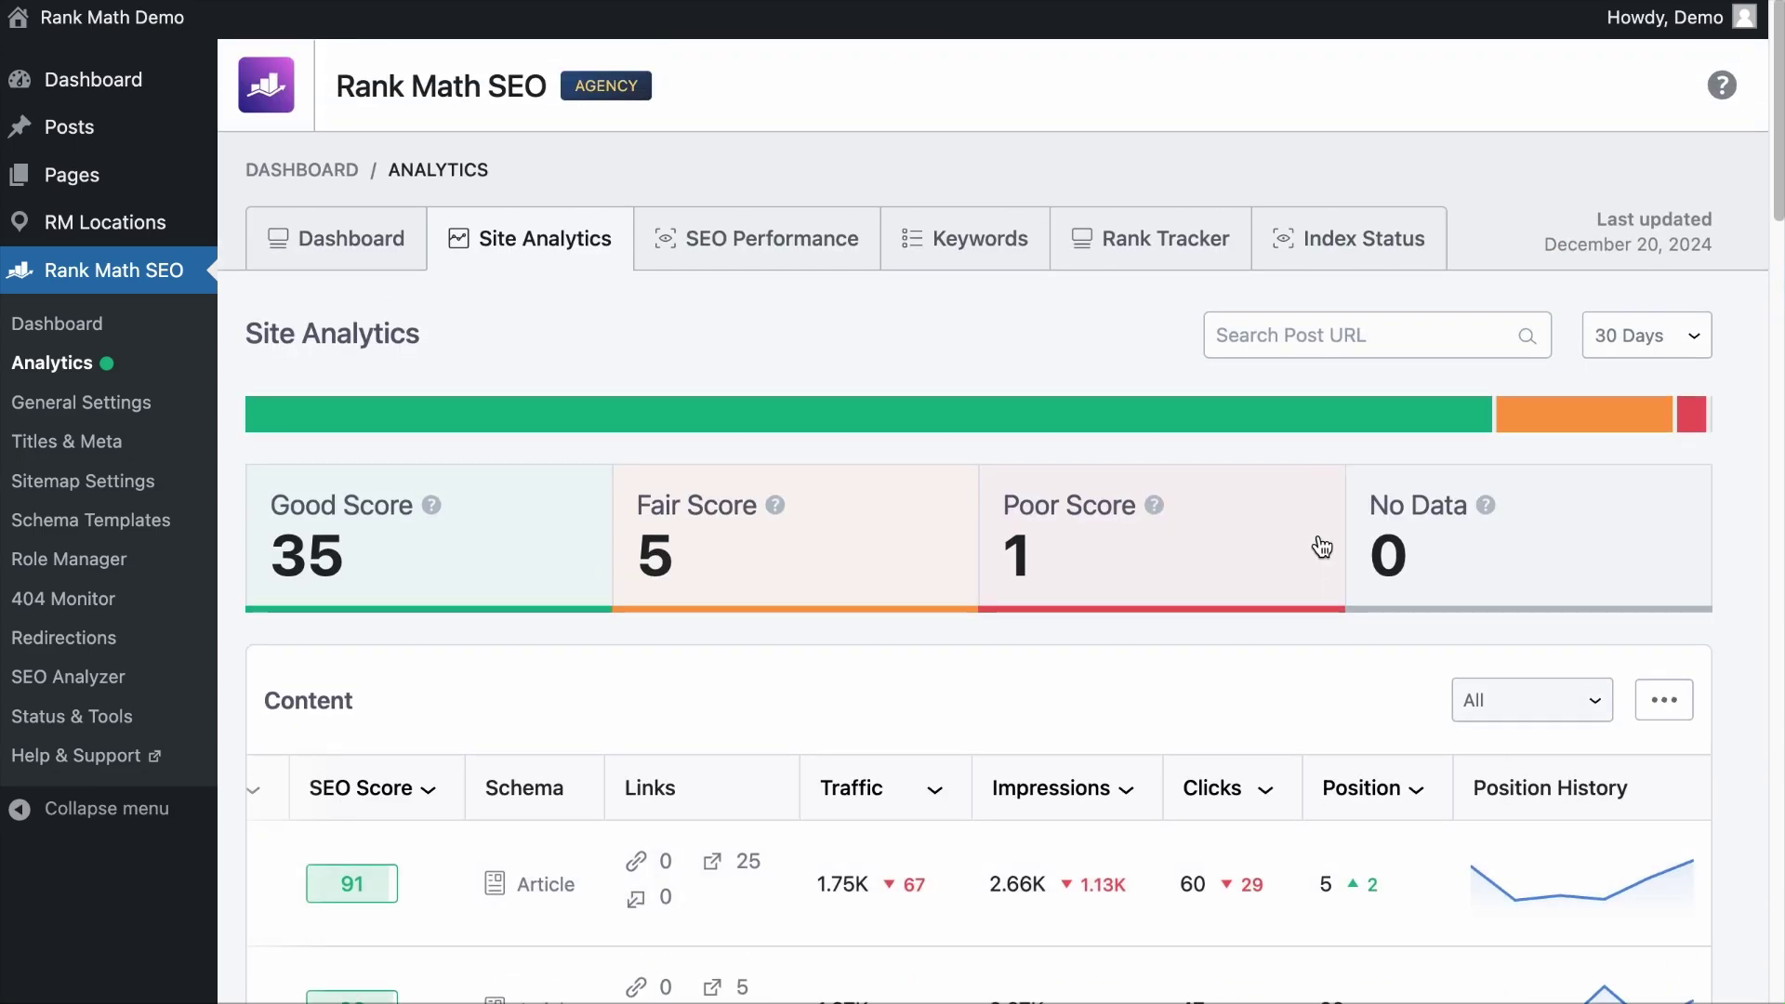
# - Open the SEO Performance report and set its period to 6 Months
pyautogui.click(745, 241)
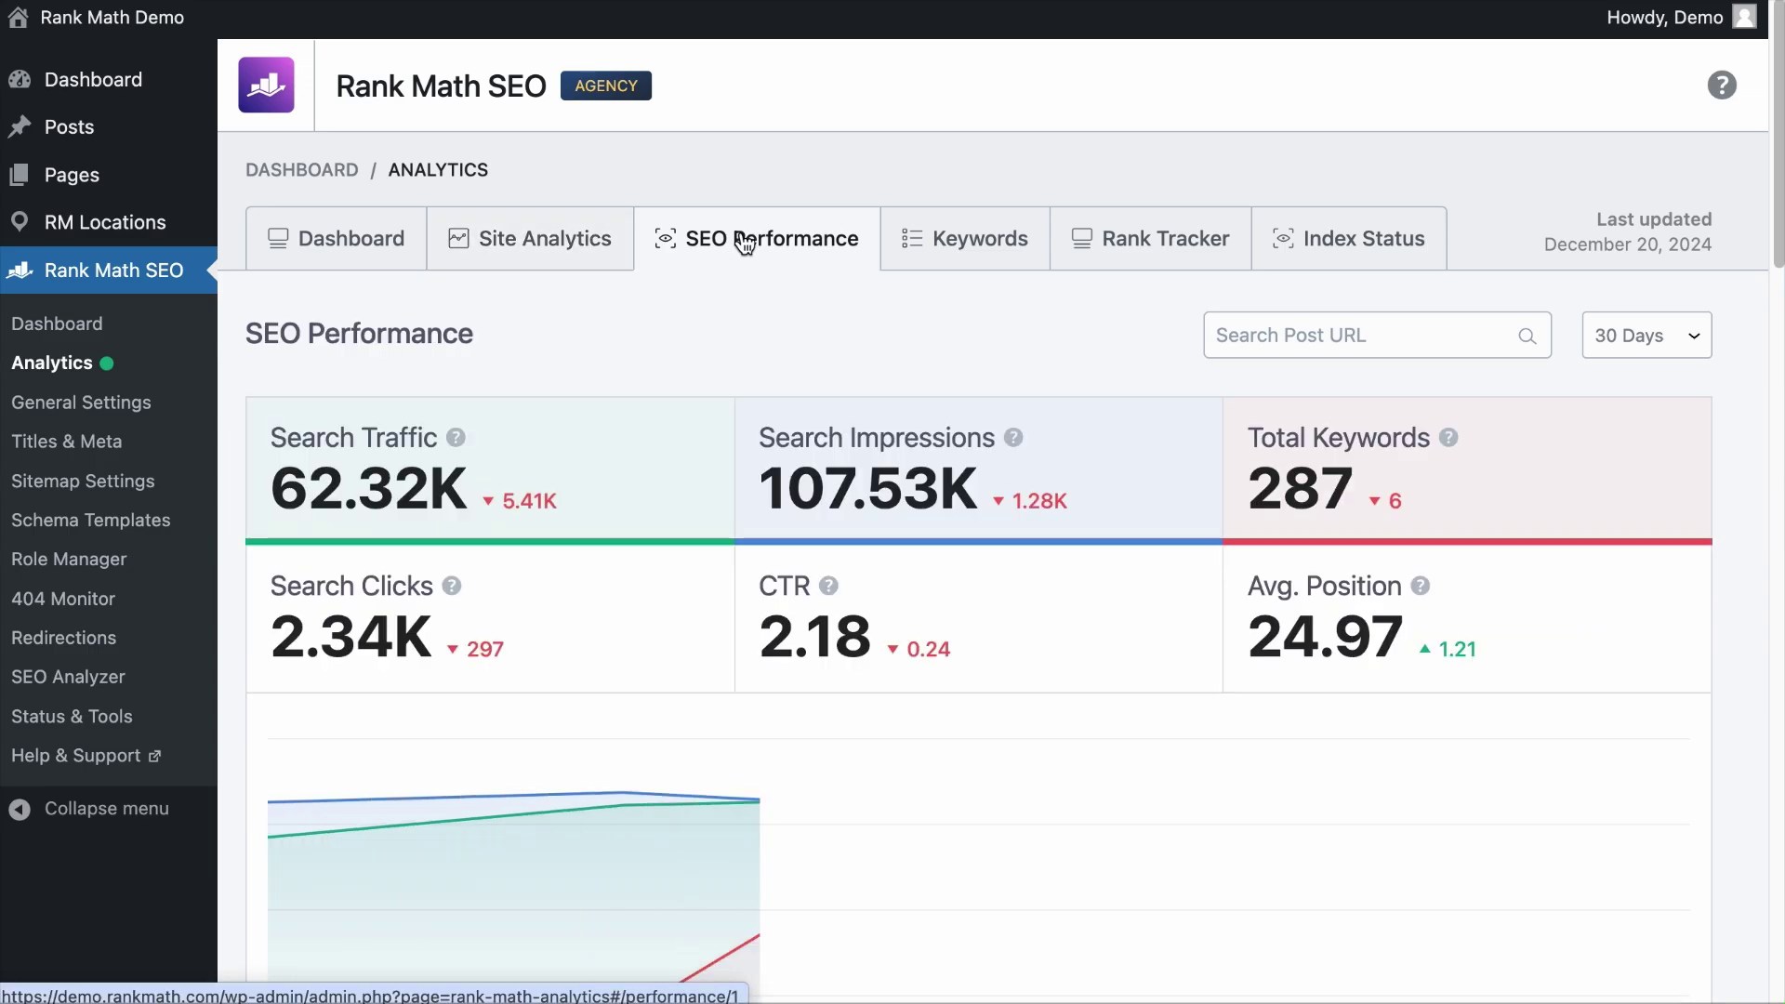
pyautogui.scroll(-3, 809, 350)
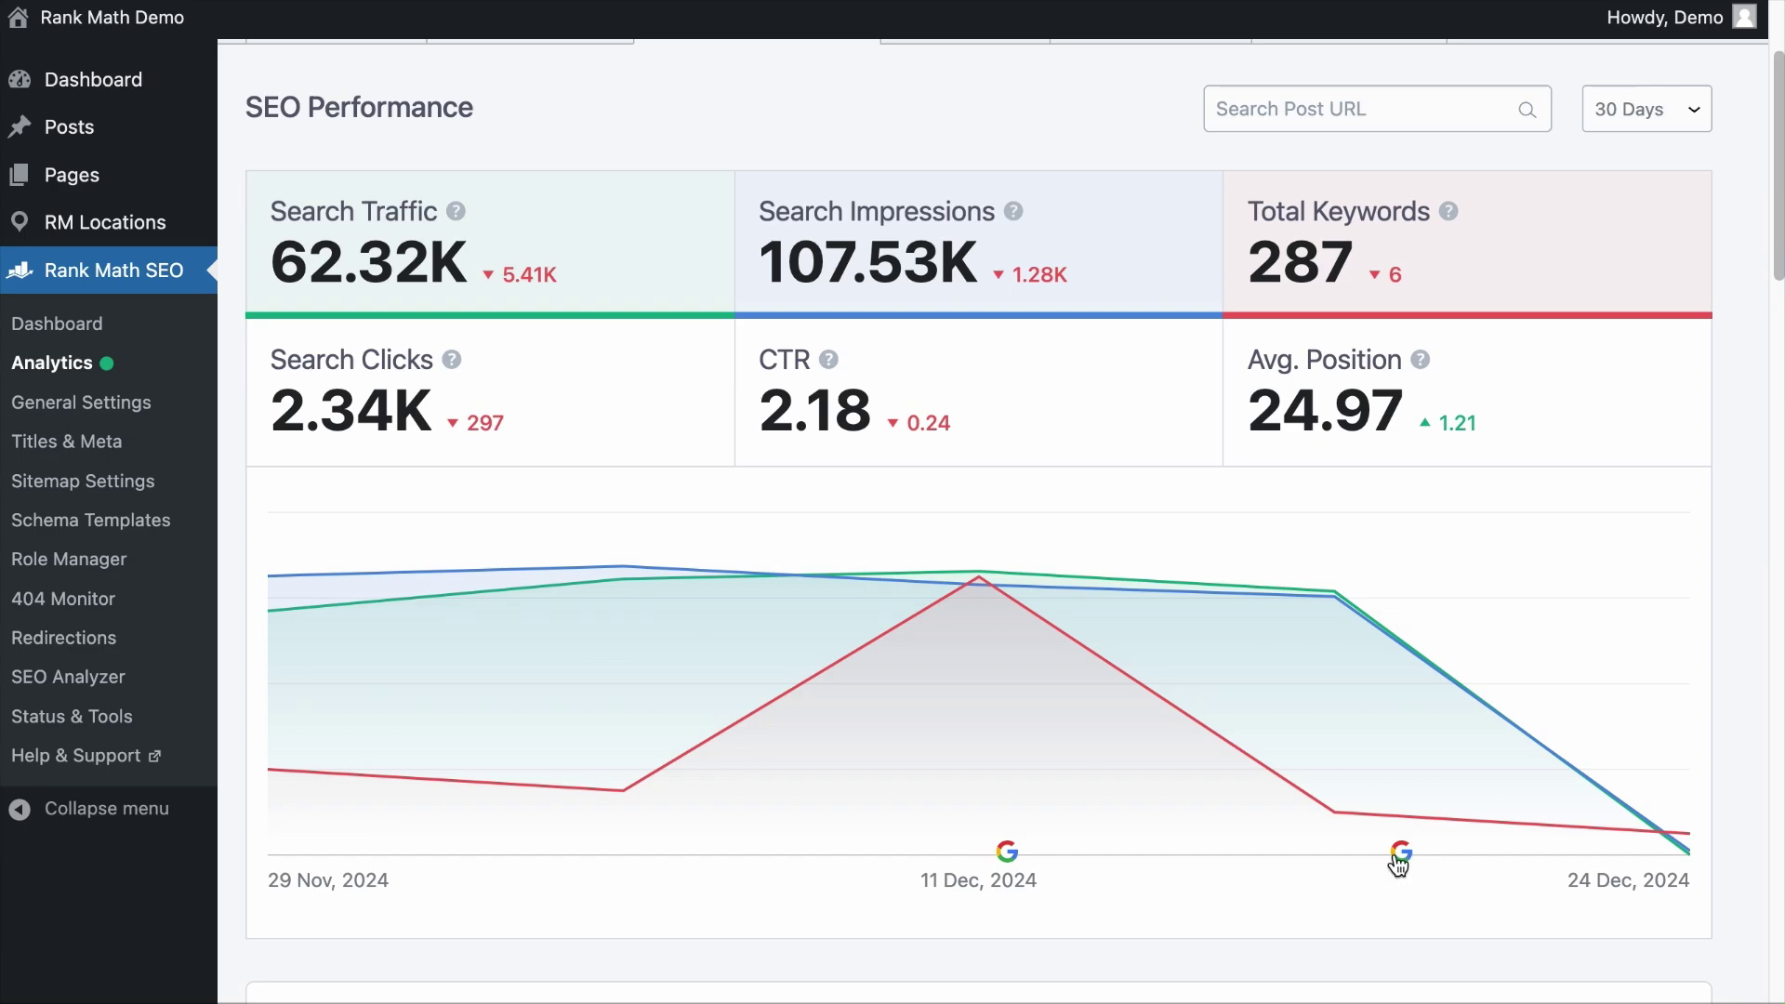
pyautogui.click(1655, 109)
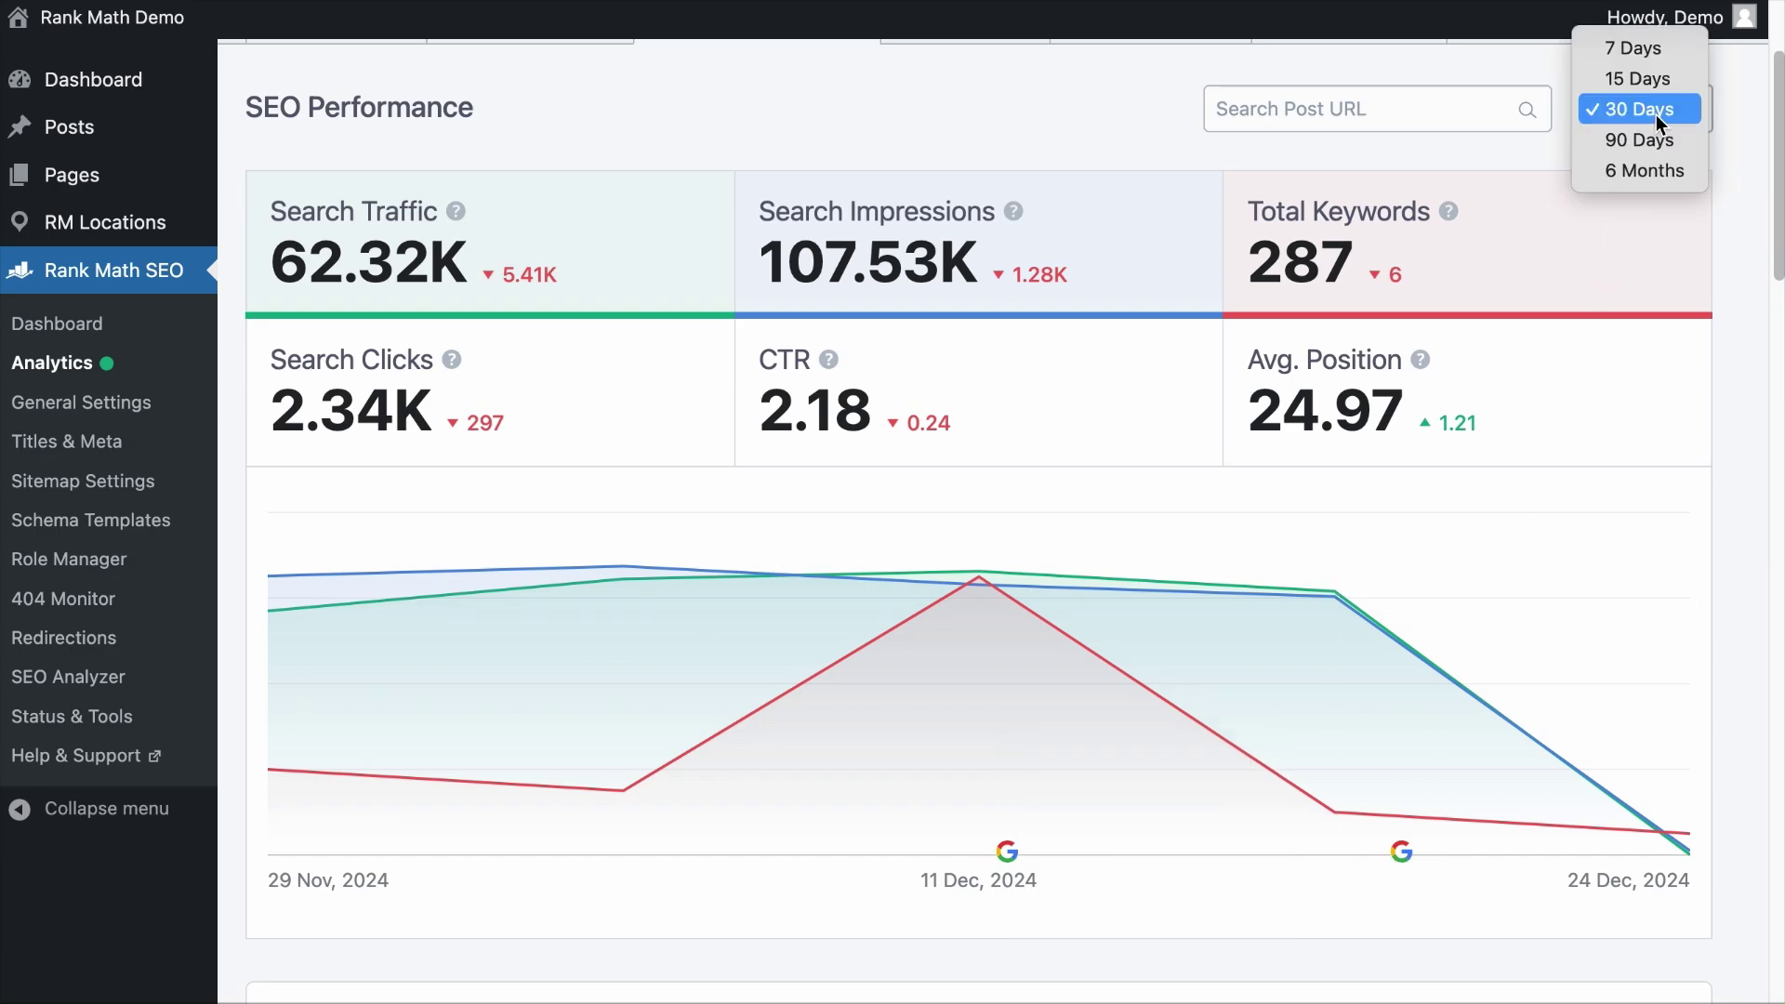
pyautogui.click(1649, 168)
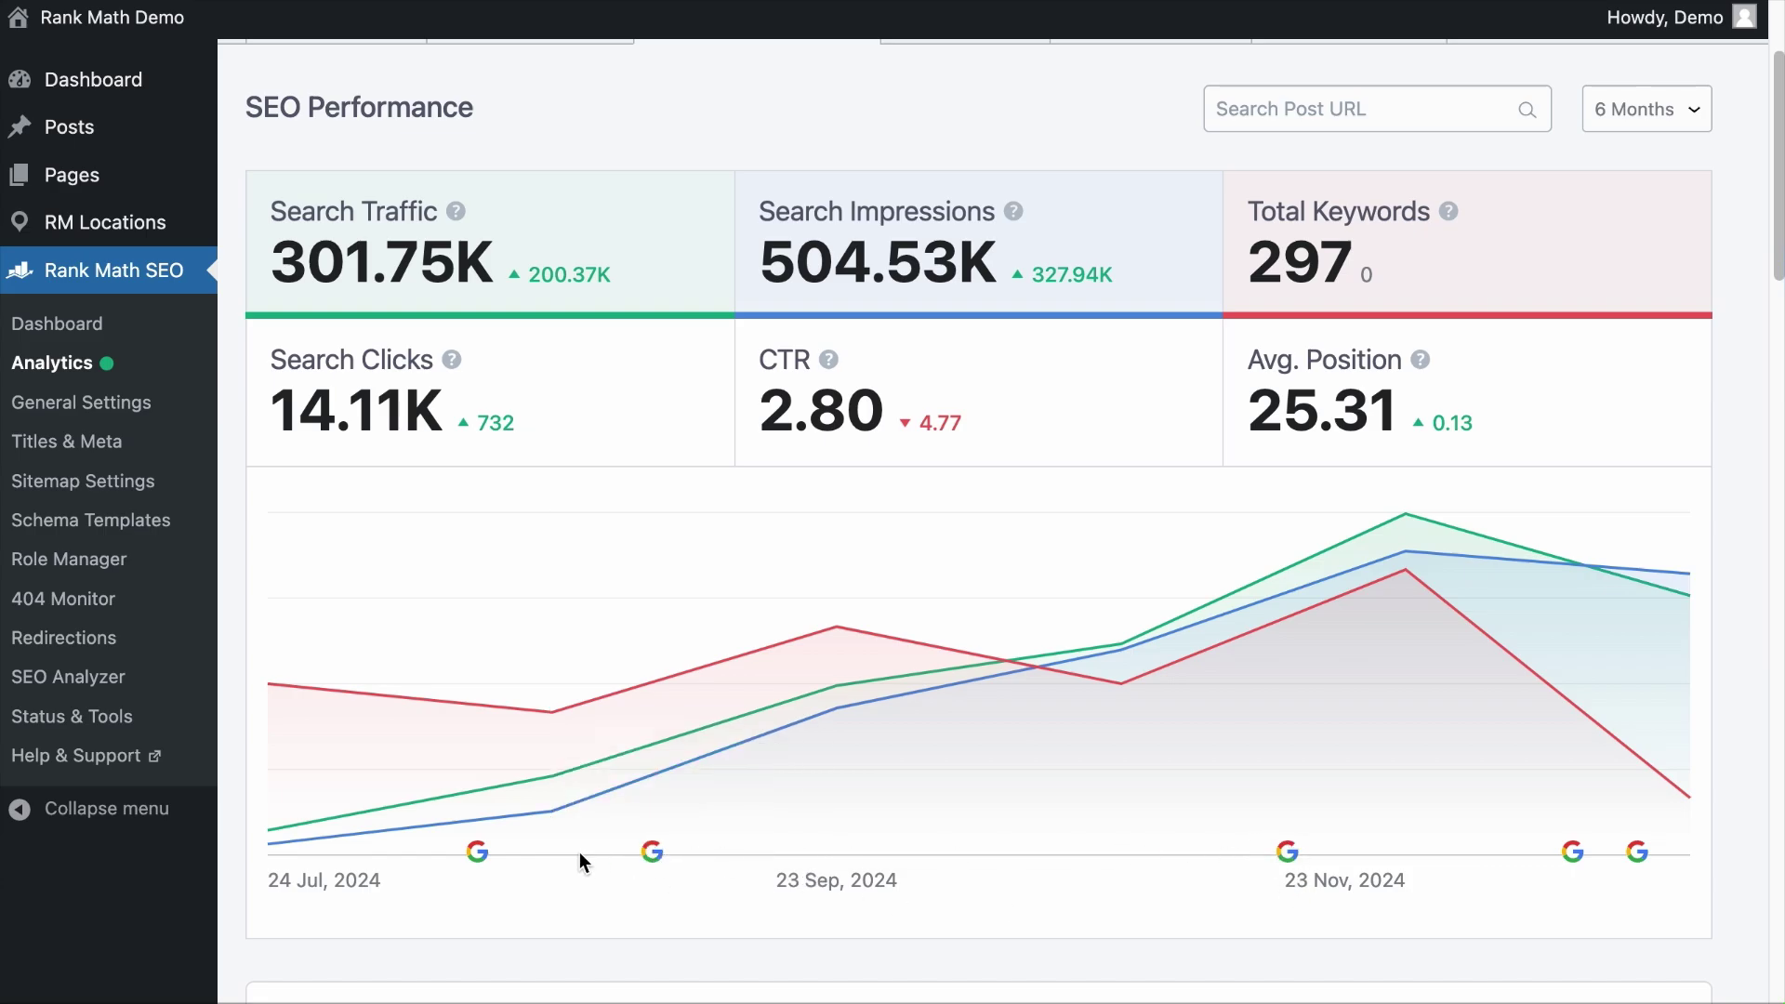
# - Open the August 2024 Core Update marker on the chart, read its full article, and return to close the note
pyautogui.click(474, 853)
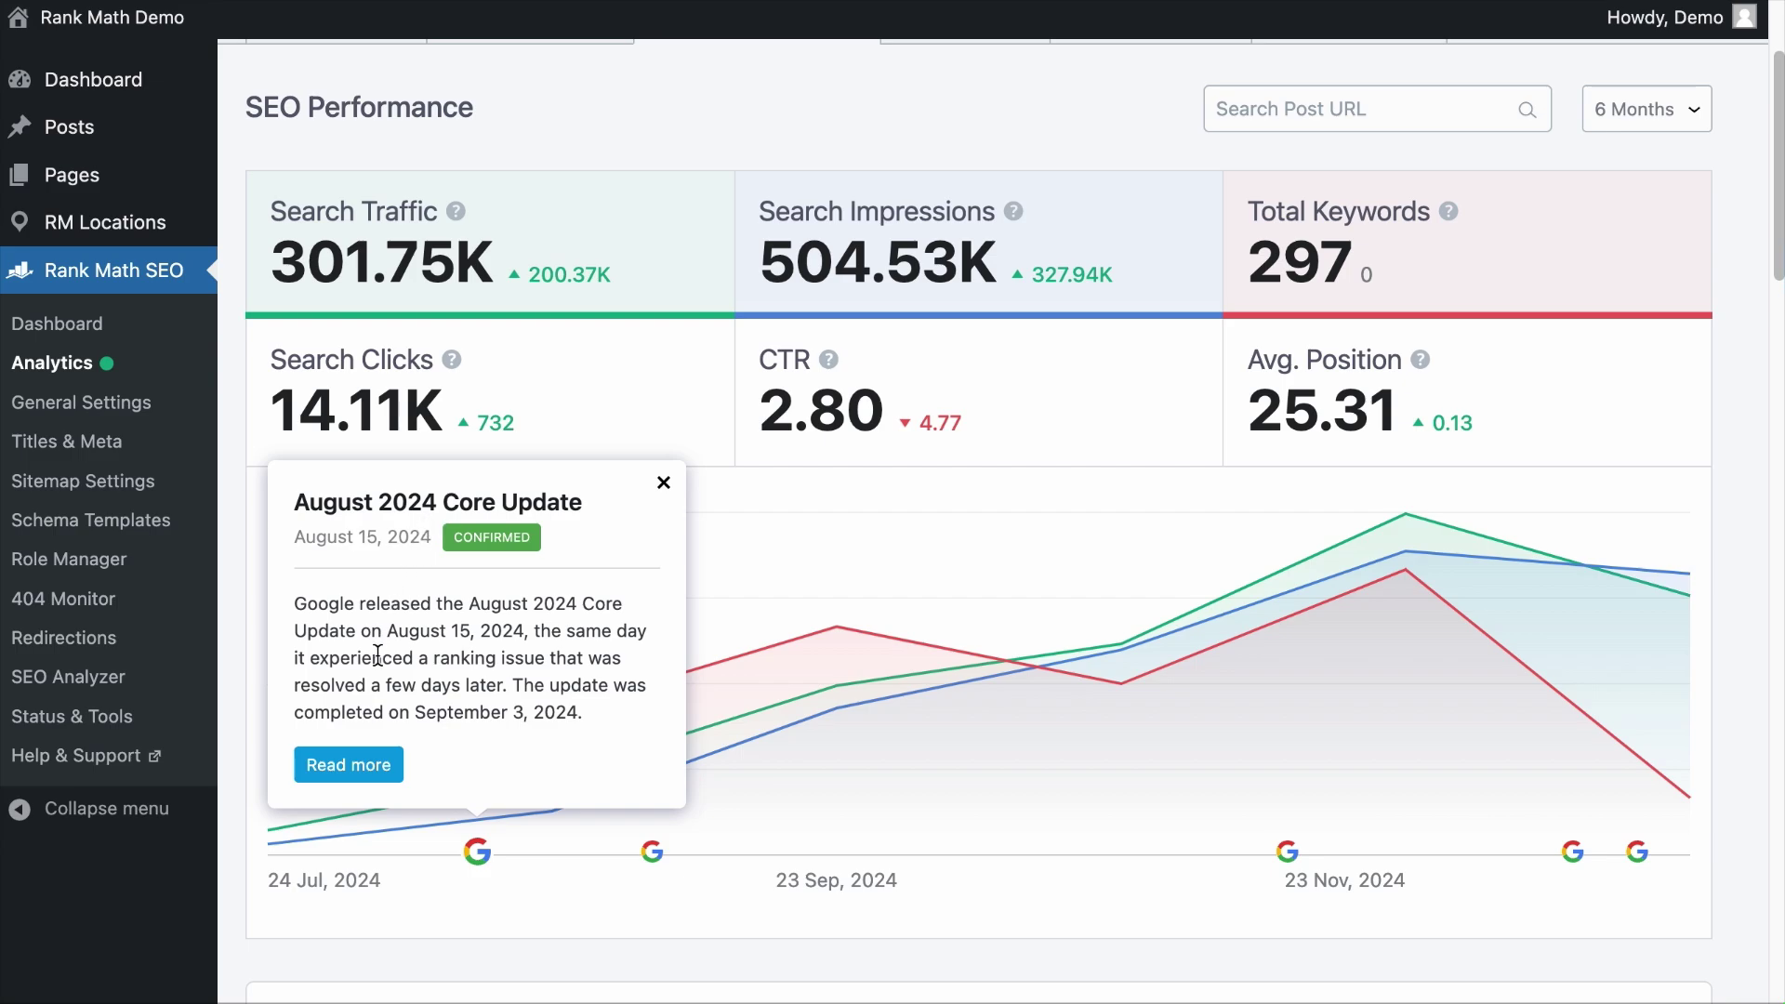
pyautogui.click(395, 765)
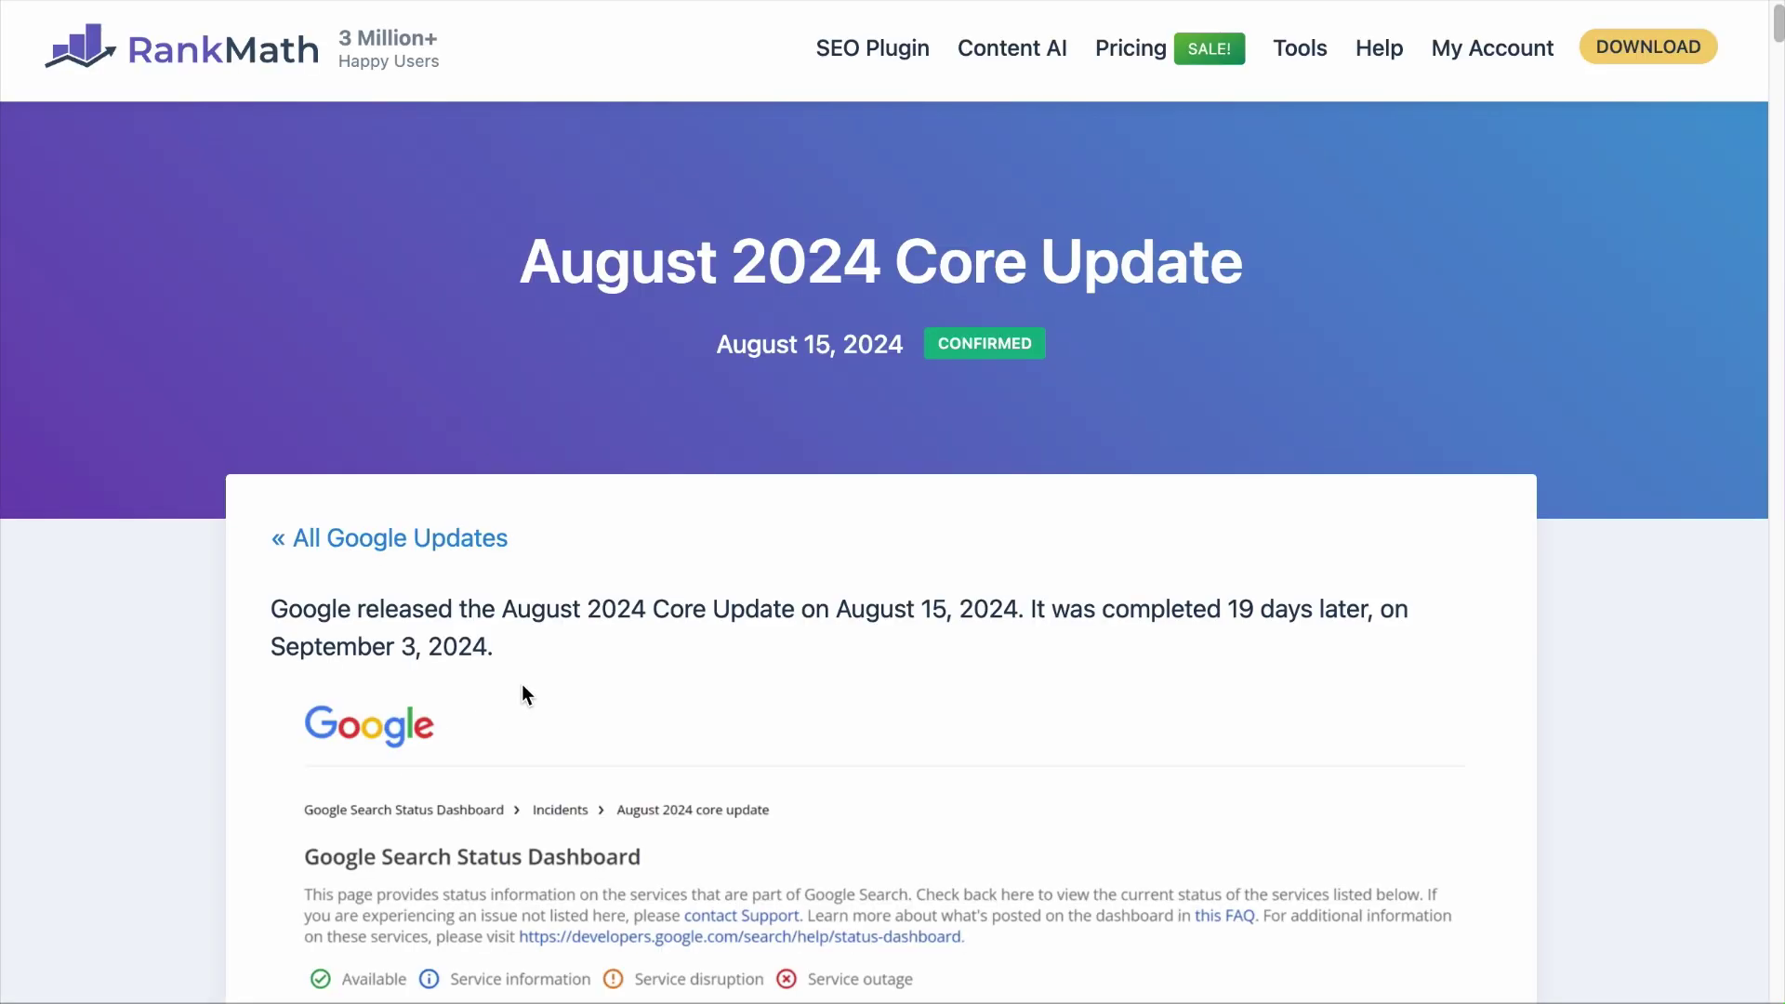
pyautogui.scroll(-8, 521, 684)
pyautogui.scroll(-15, 521, 683)
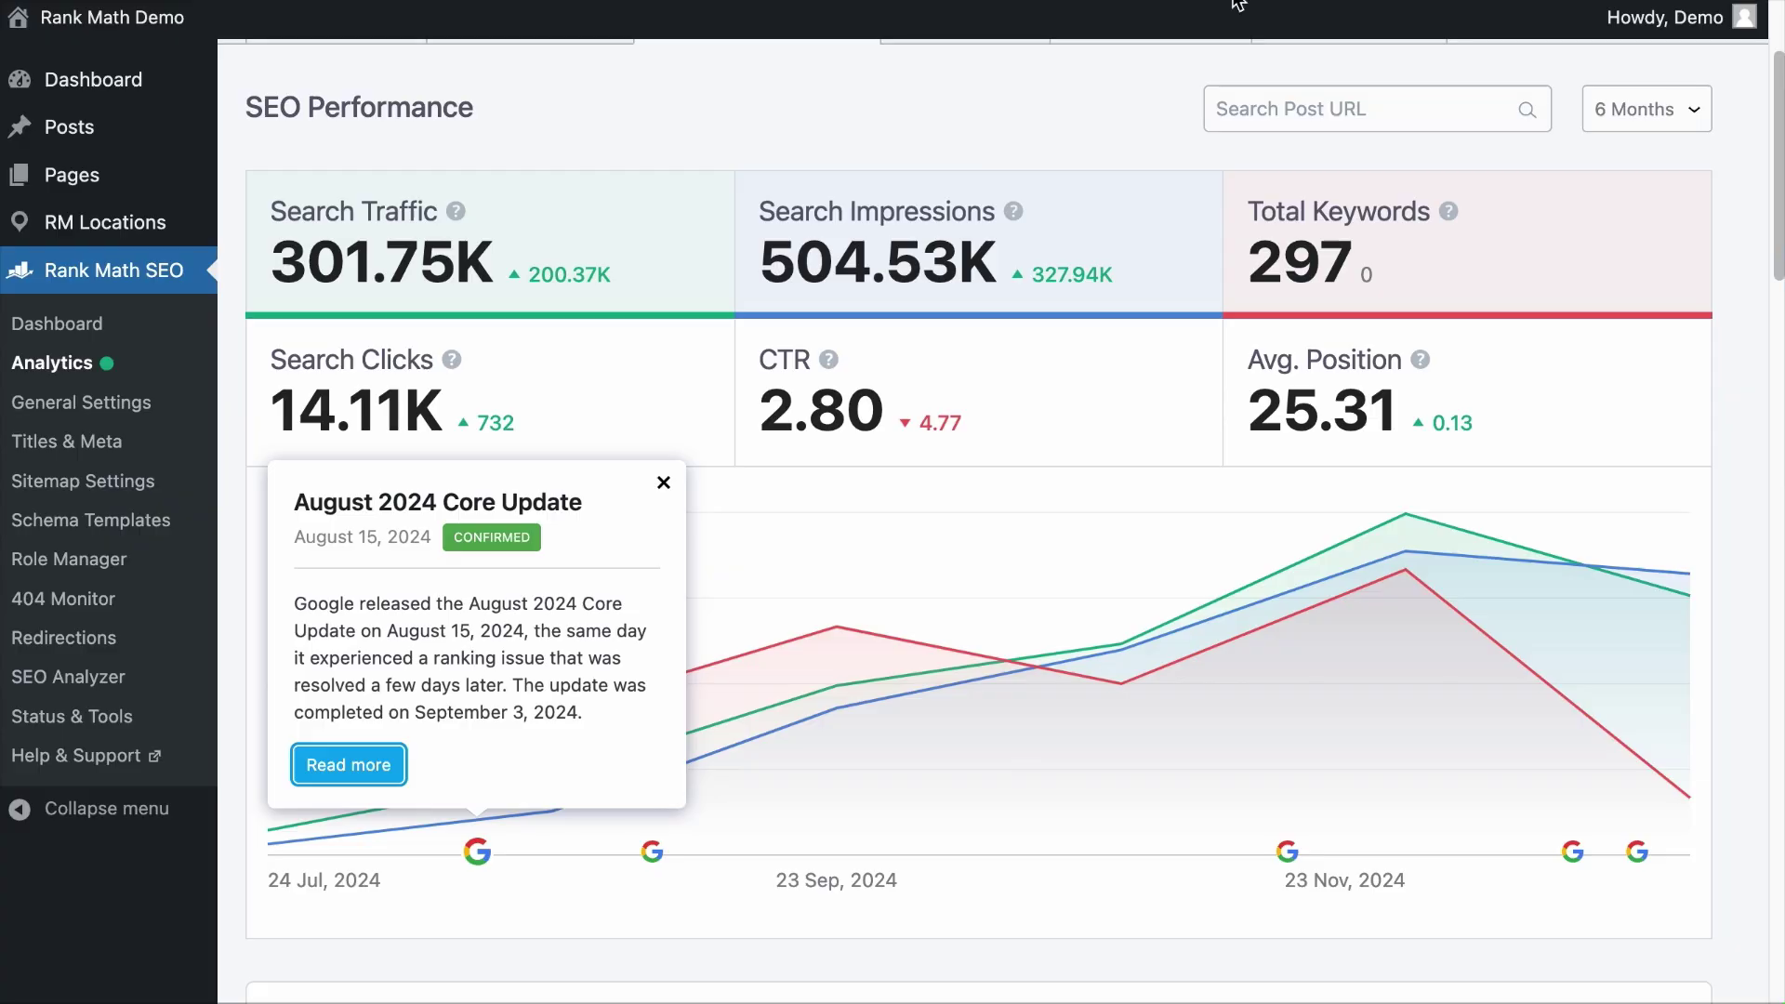
pyautogui.click(706, 913)
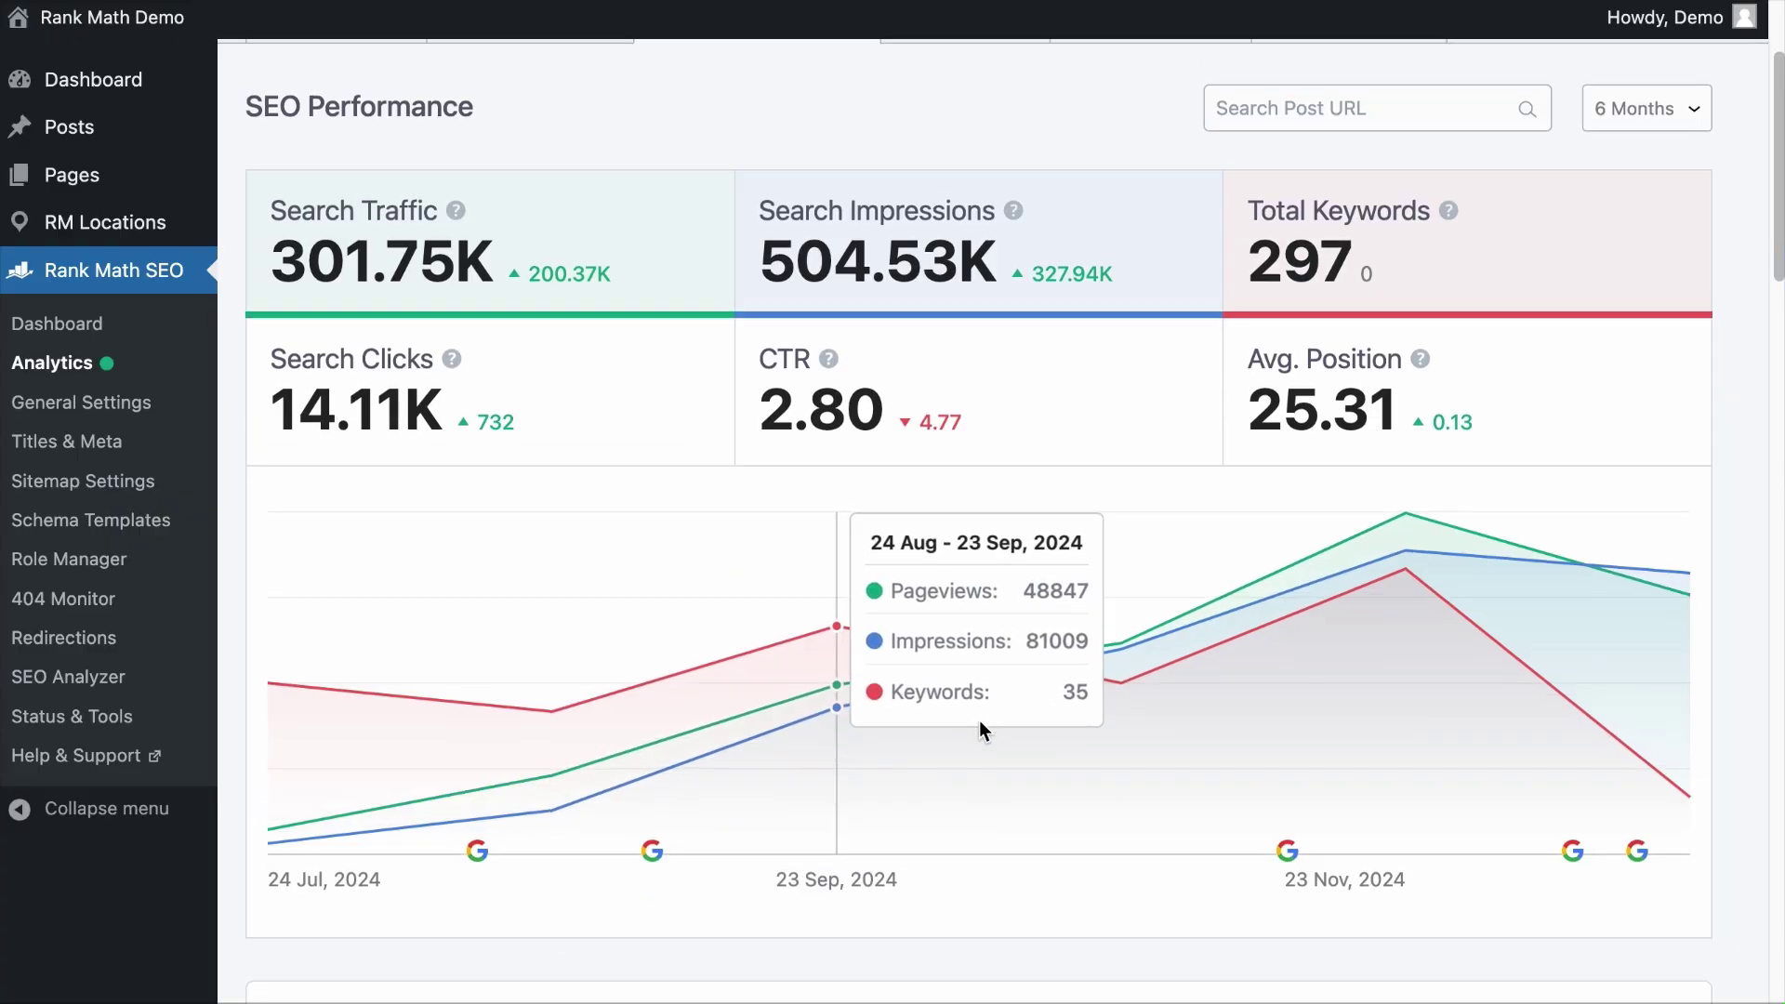
# - Switch the Top 5 Winning Posts table to Top 5 Losing Posts and examine the Content table's traffic, clicks and positions
pyautogui.scroll(-10, 980, 721)
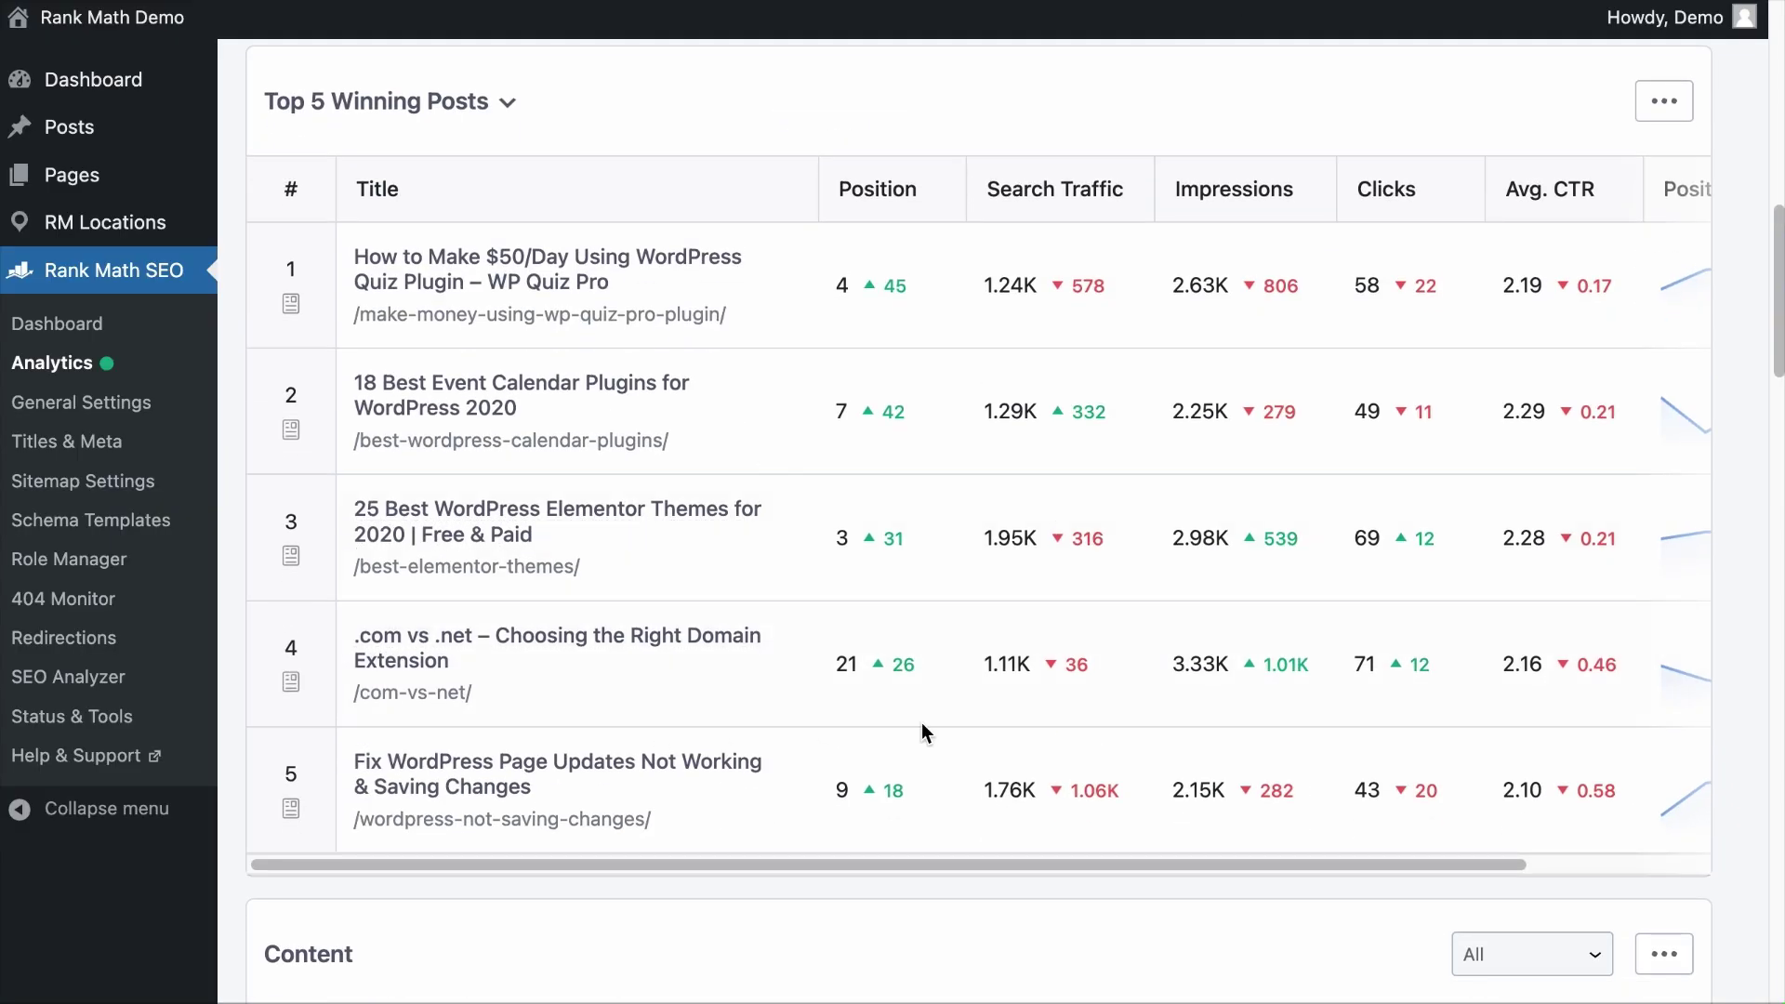
pyautogui.click(472, 101)
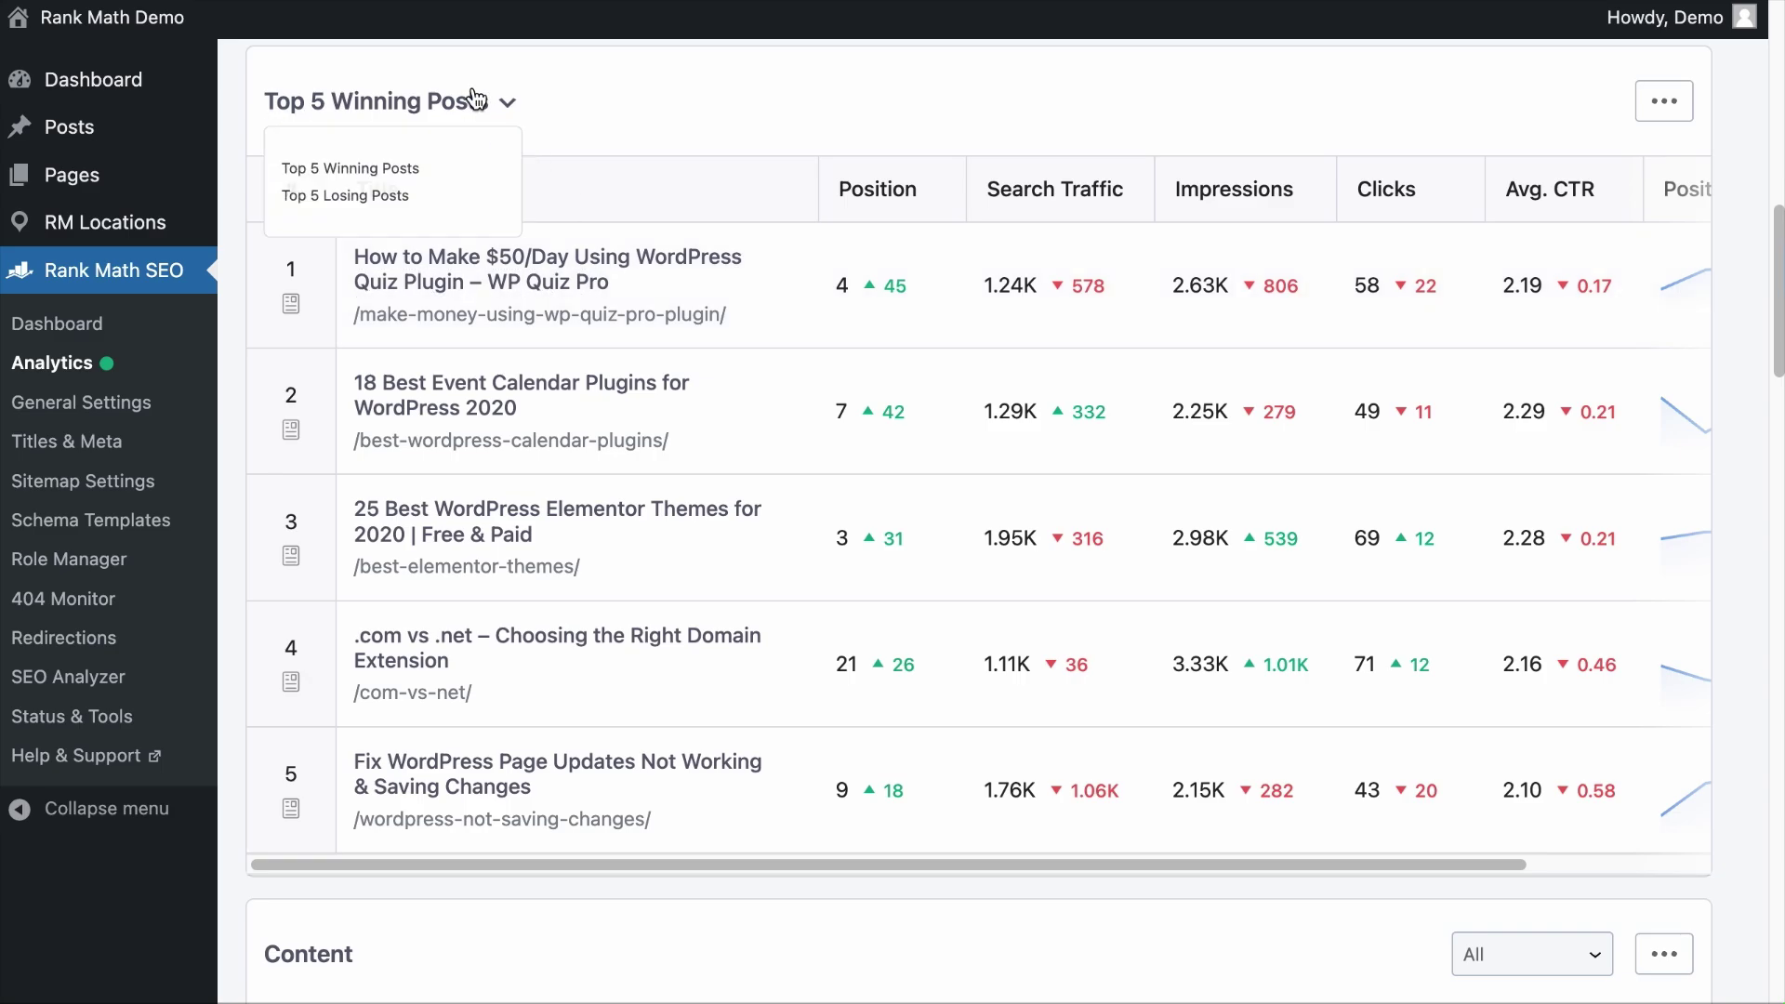
pyautogui.click(415, 219)
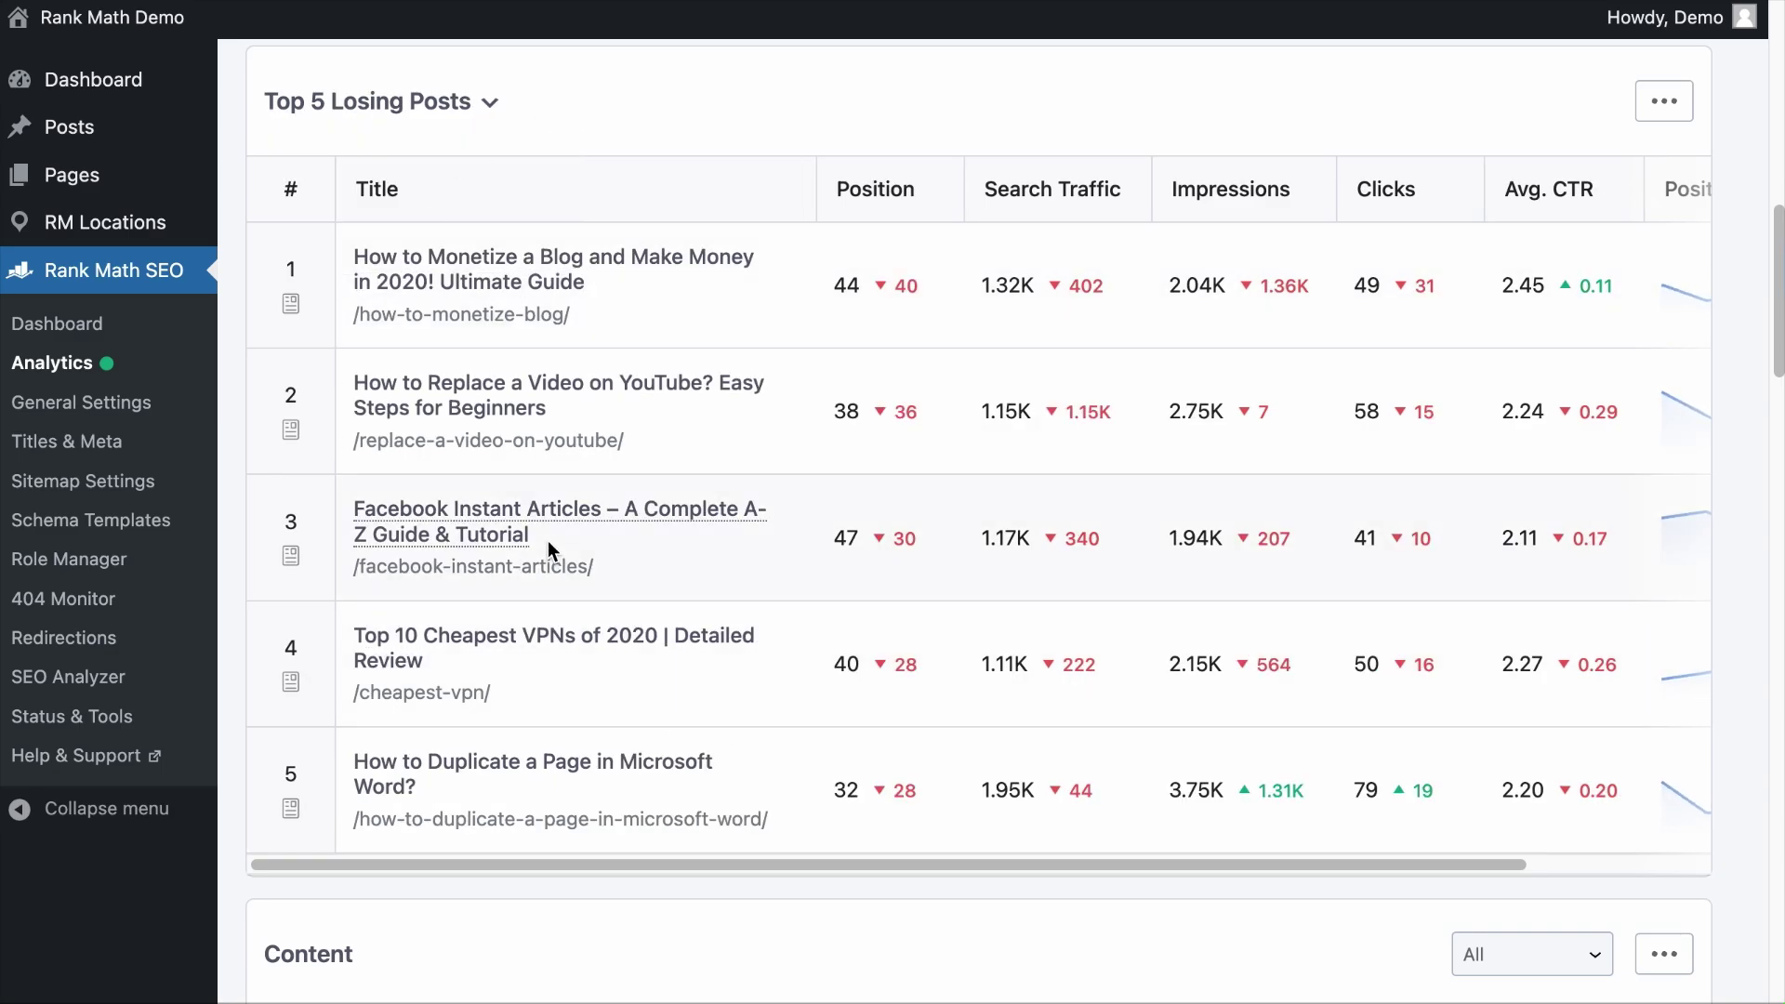
pyautogui.scroll(-8, 856, 650)
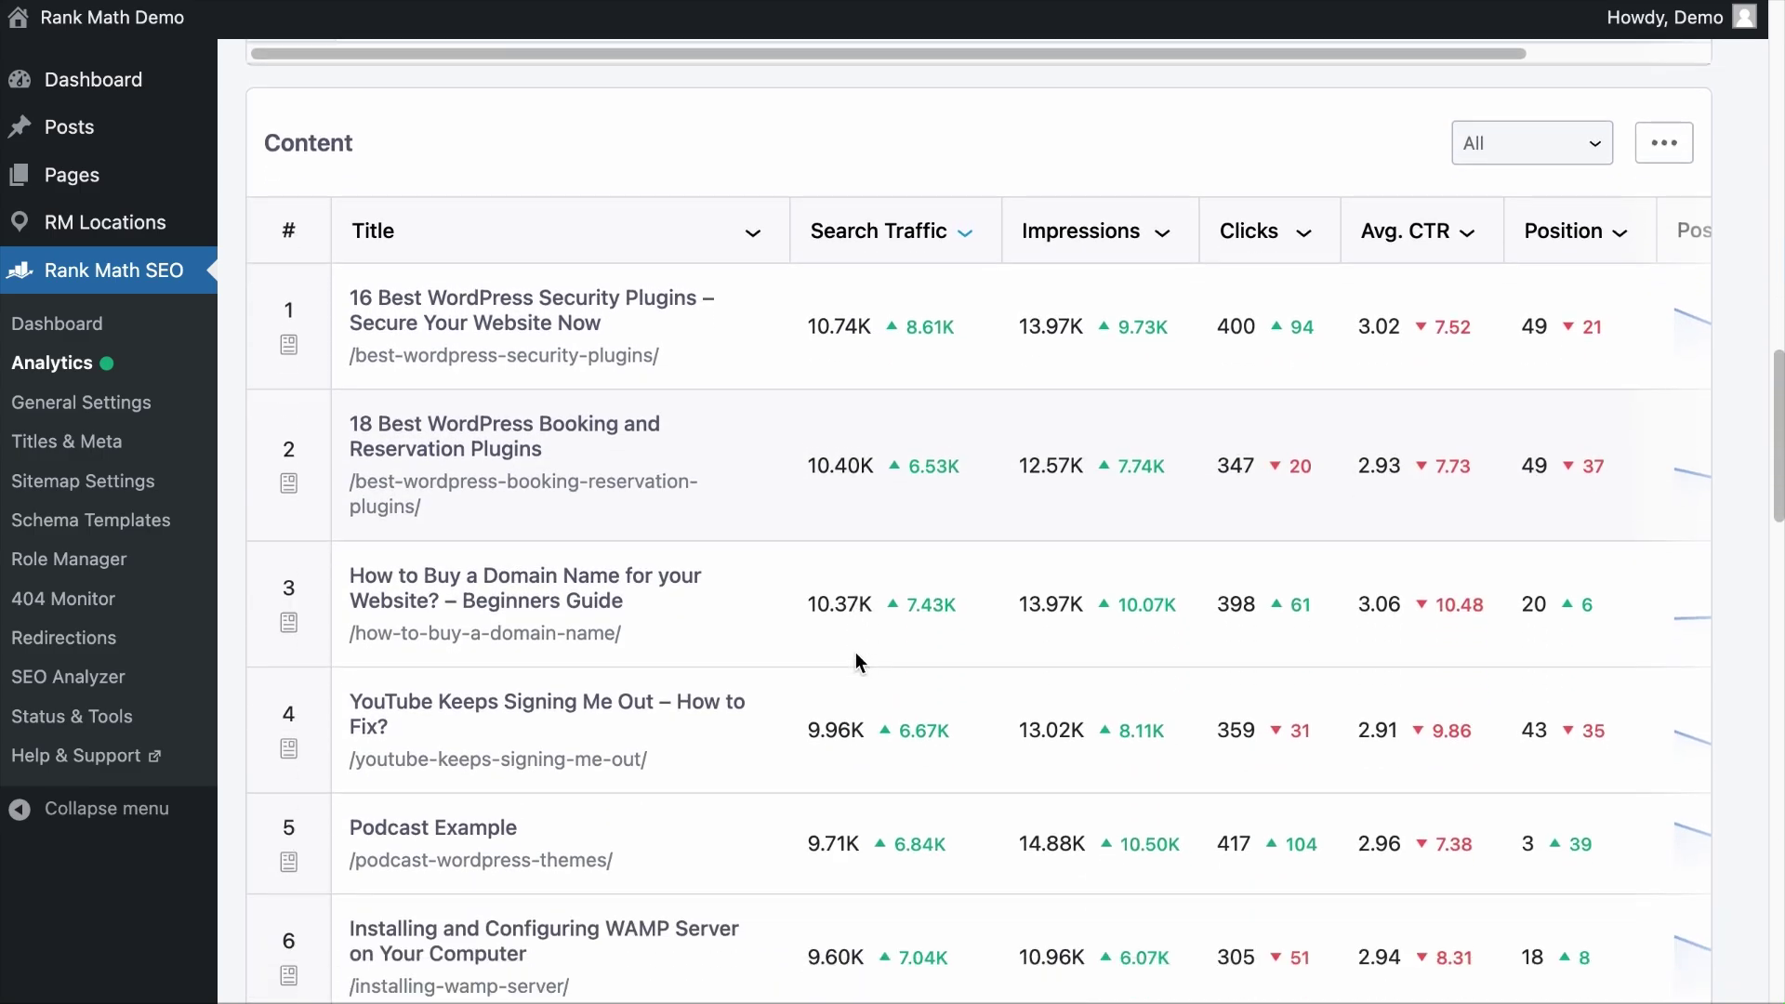
pyautogui.scroll(-8, 856, 651)
pyautogui.scroll(2, 855, 651)
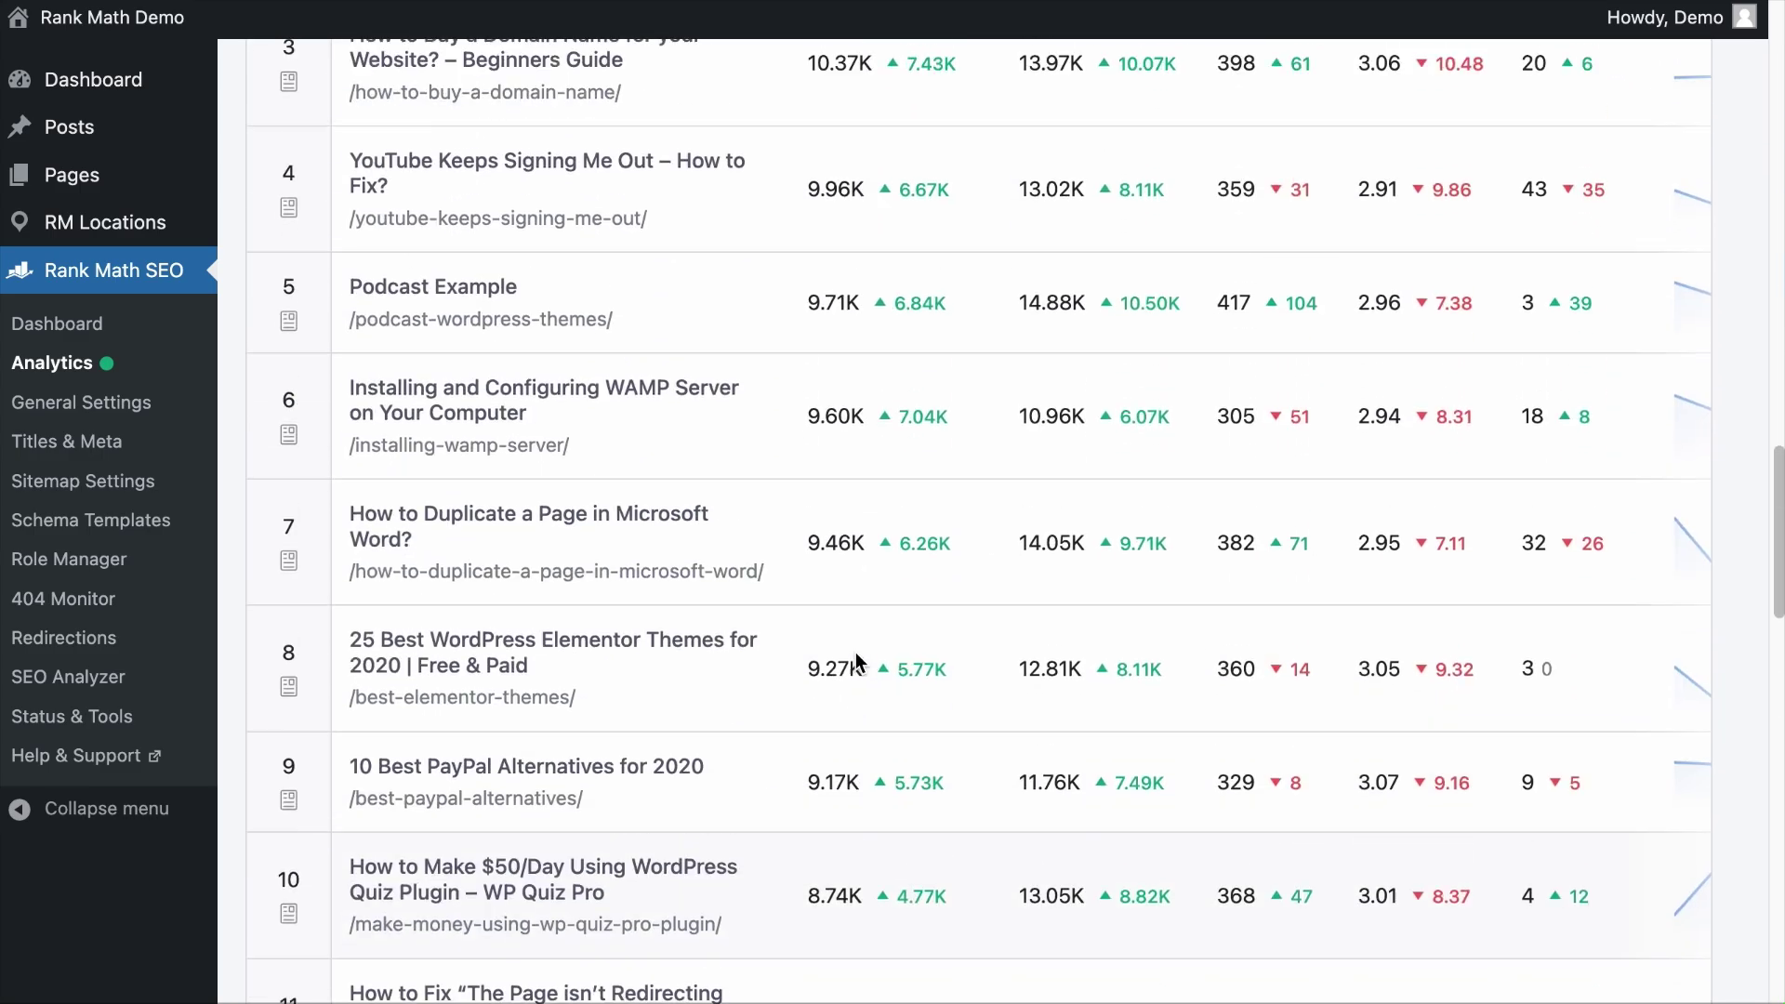
# - Sort the Content table by Clicks in ascending order and re-sort it by lowest Avg. CTR
pyautogui.scroll(5, 855, 660)
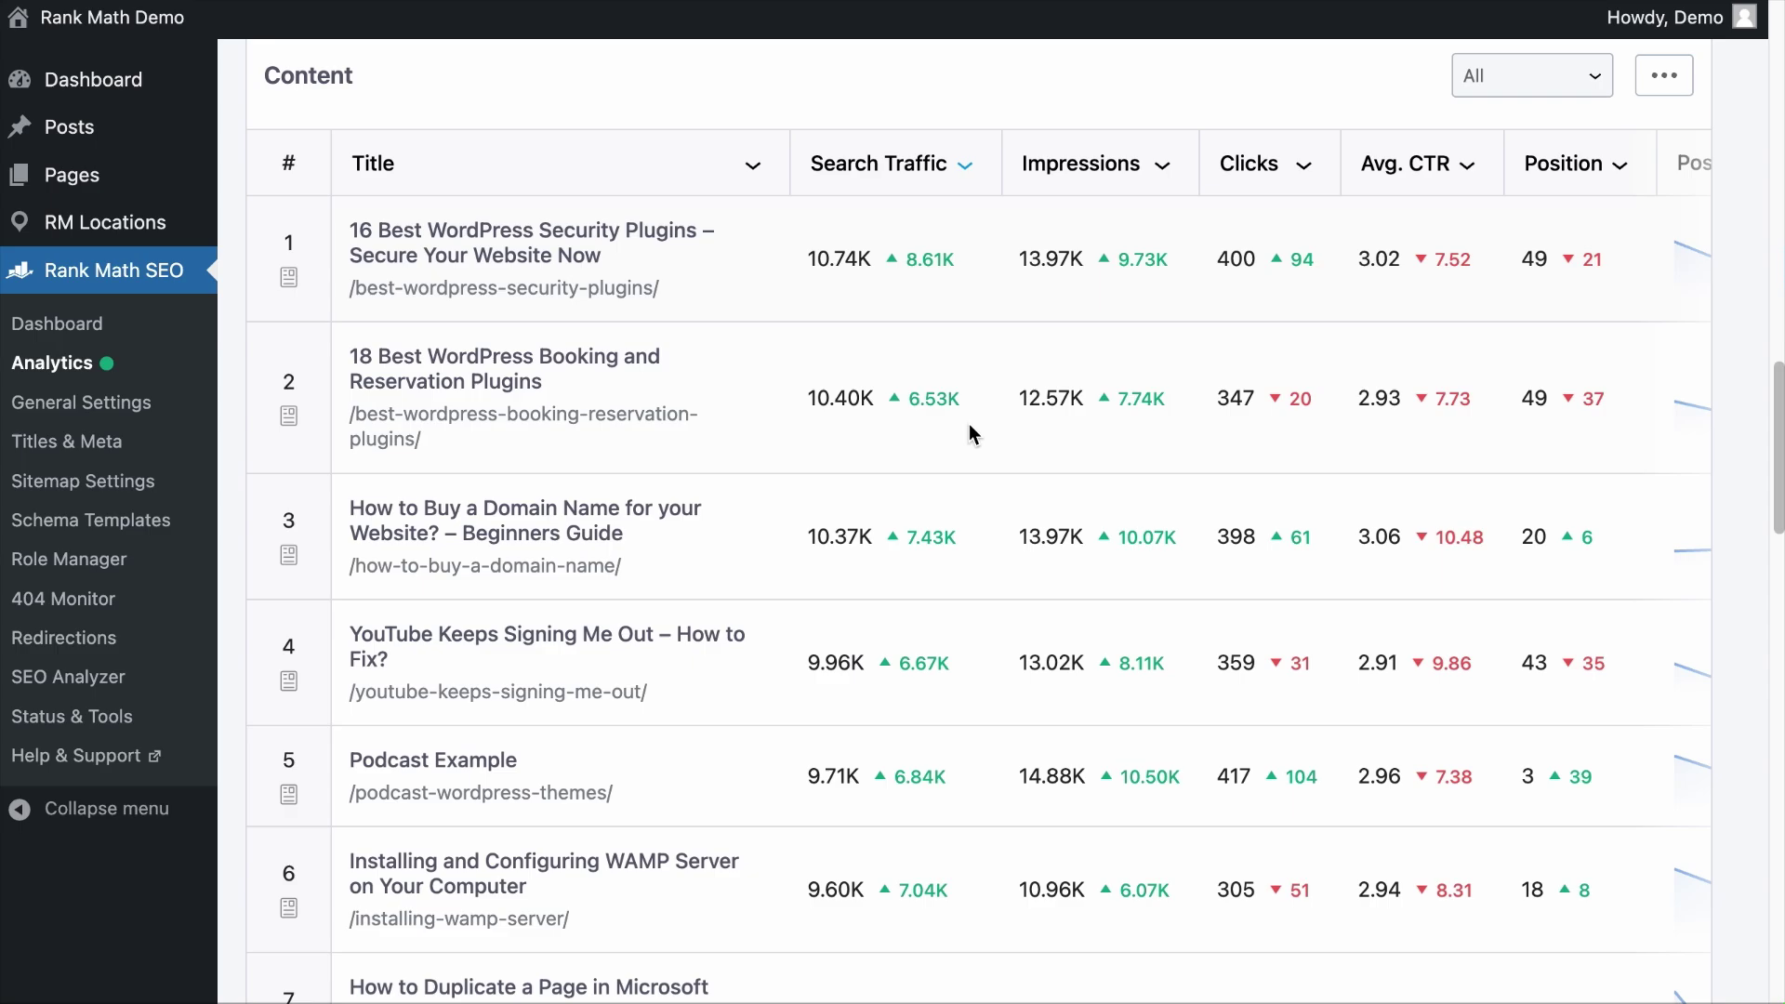
pyautogui.click(1311, 183)
pyautogui.click(1311, 183)
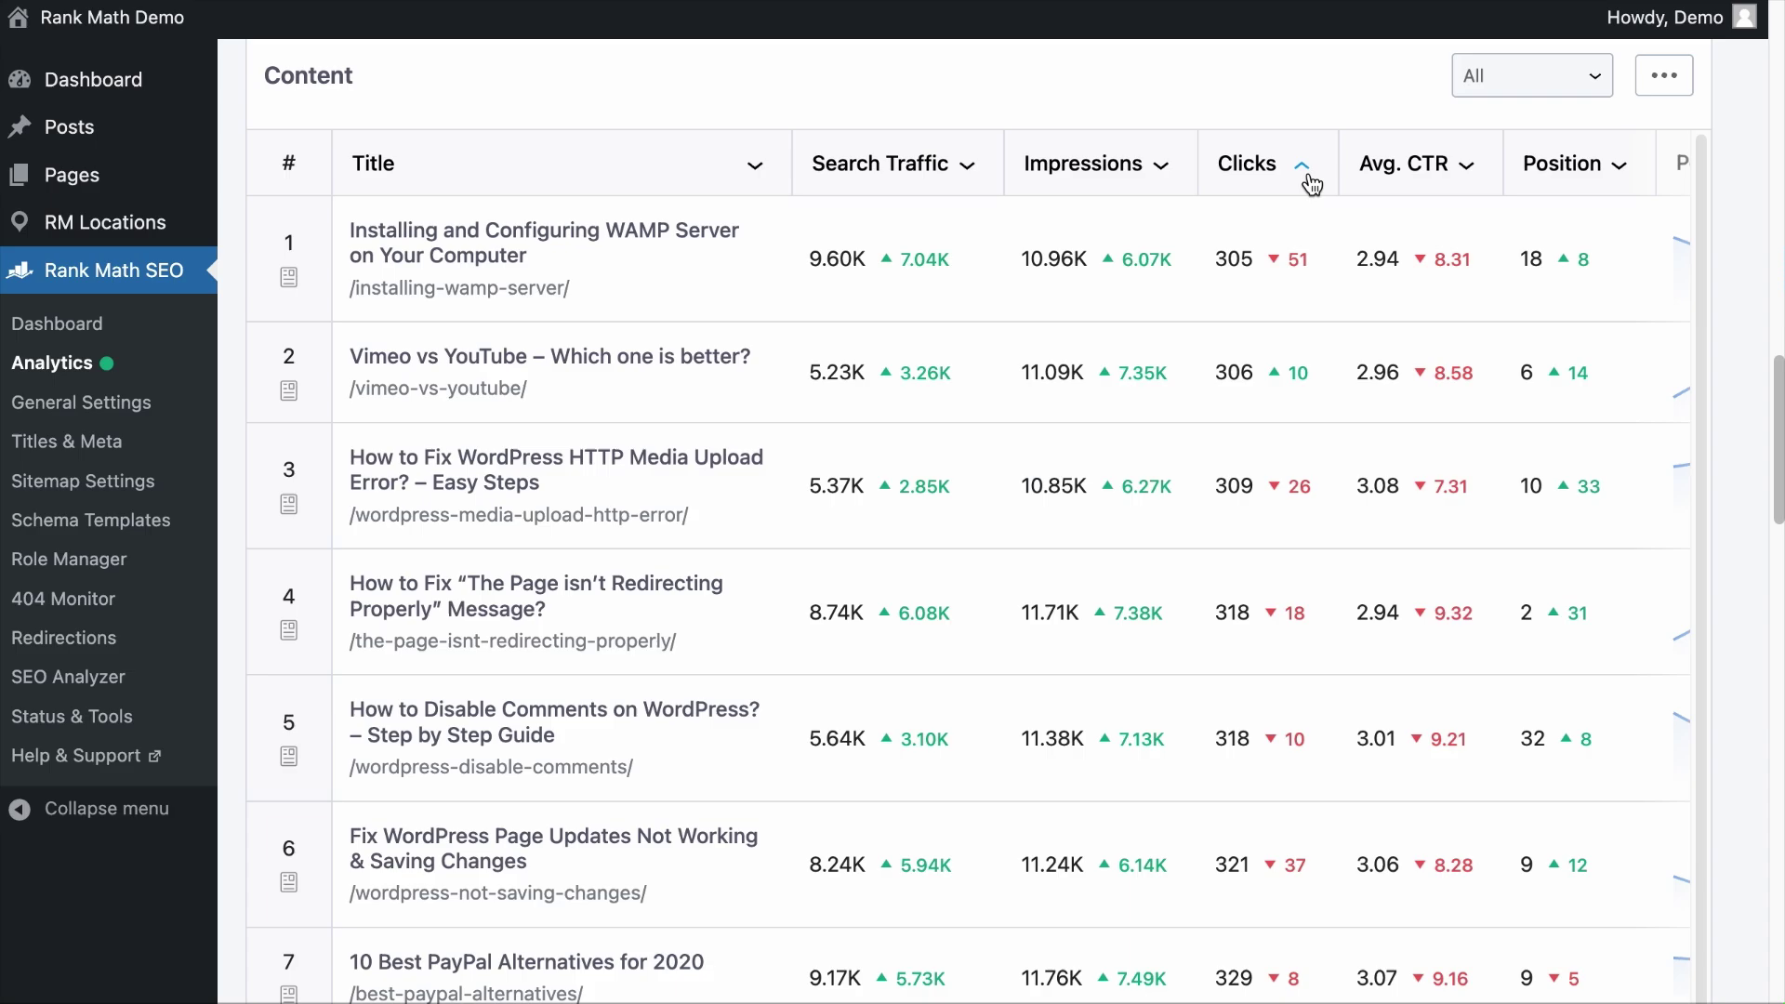
pyautogui.click(1469, 177)
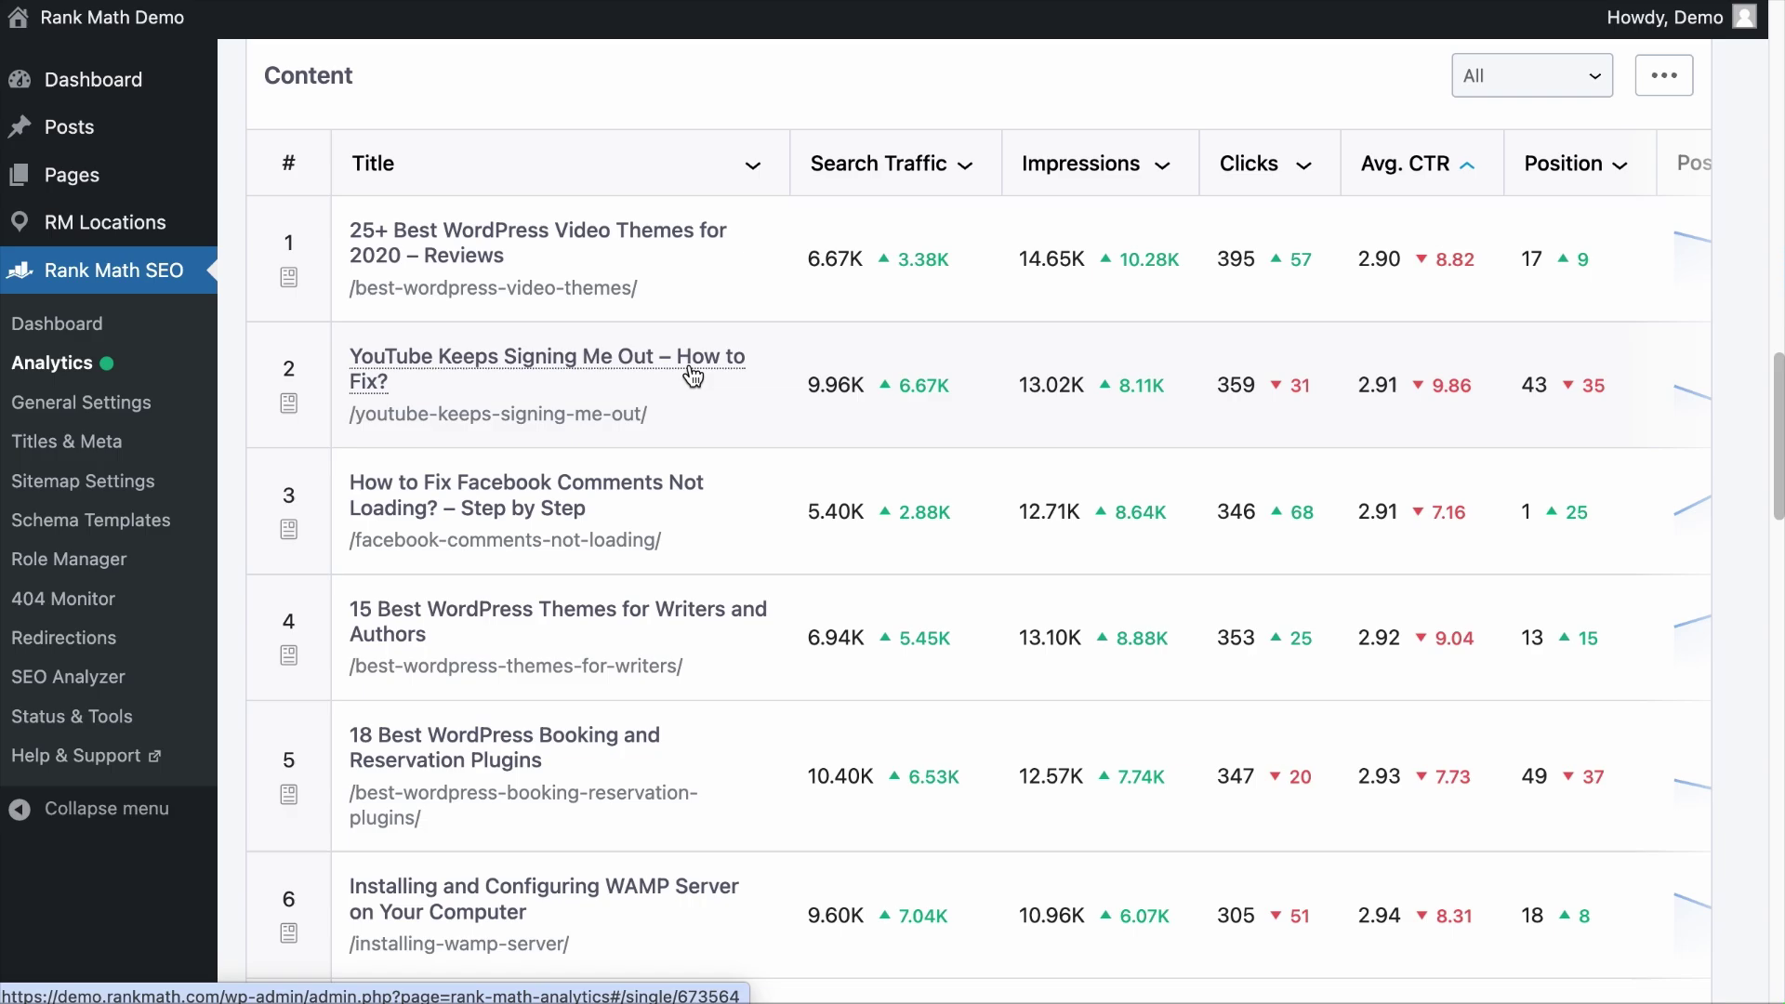
# - Open the report for "How to Fix Facebook Comments Not Loading? – Step by Step" and examine its scores, ranking badges, index status and trend
pyautogui.click(477, 505)
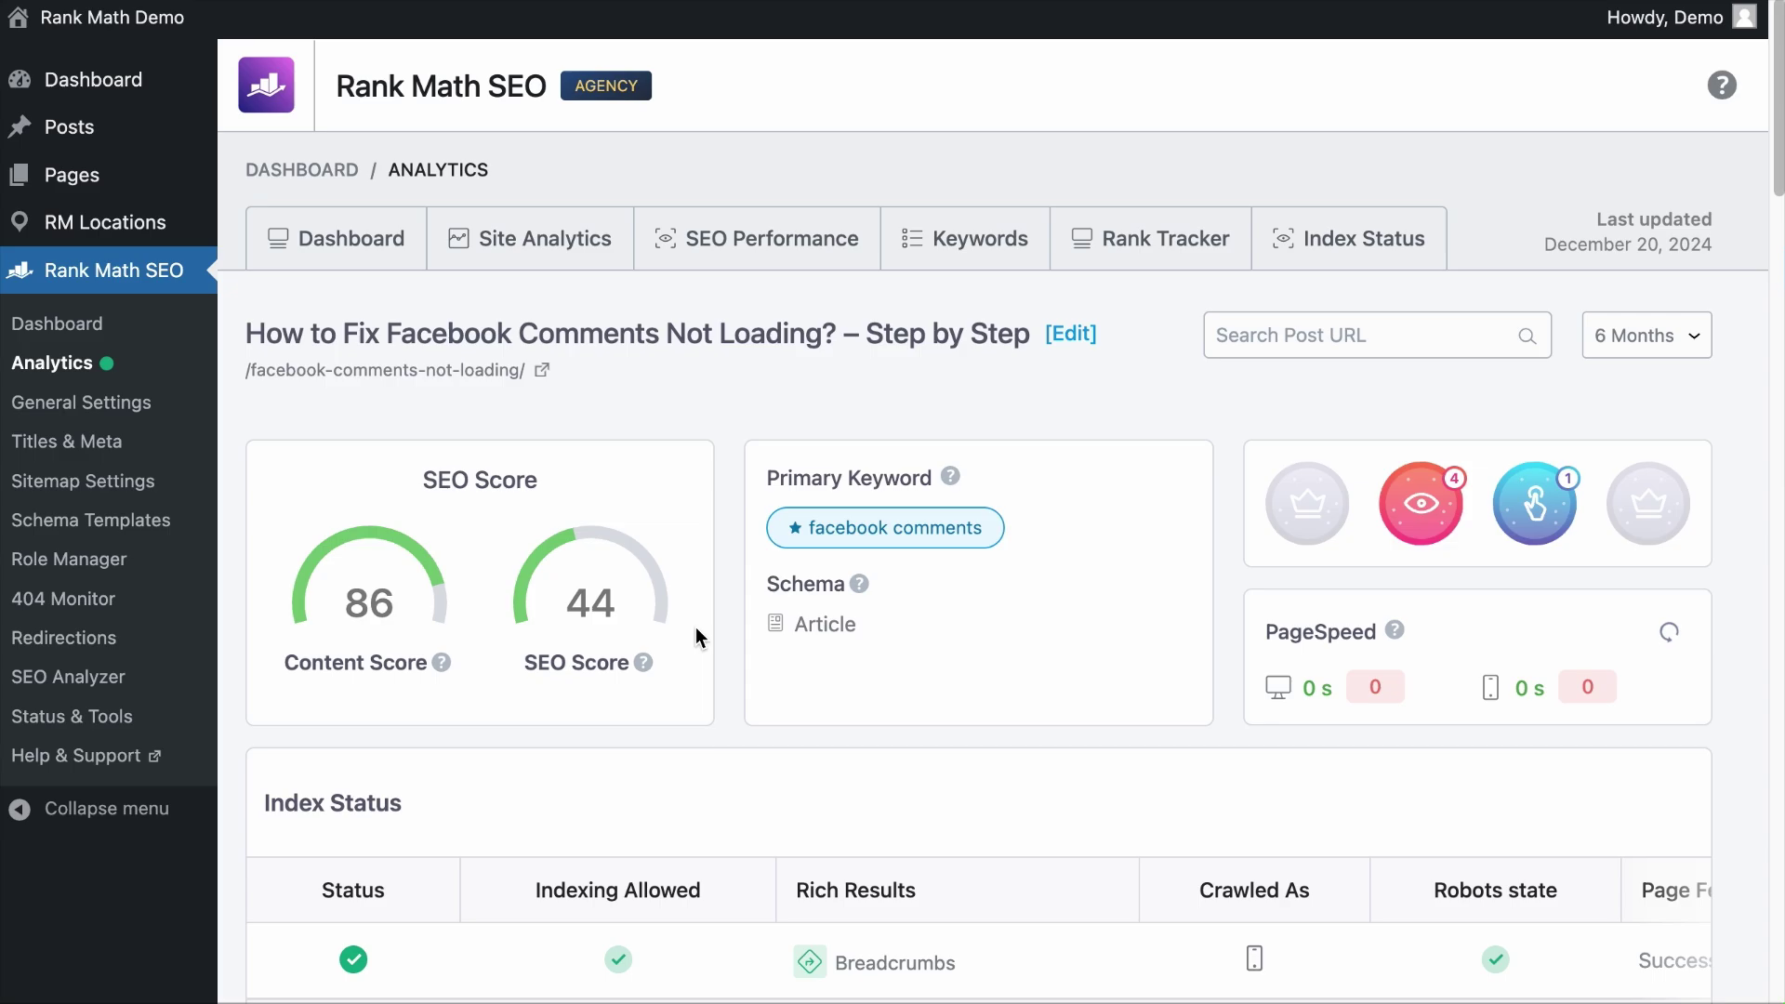
pyautogui.scroll(-3, 728, 655)
pyautogui.scroll(-10, 739, 649)
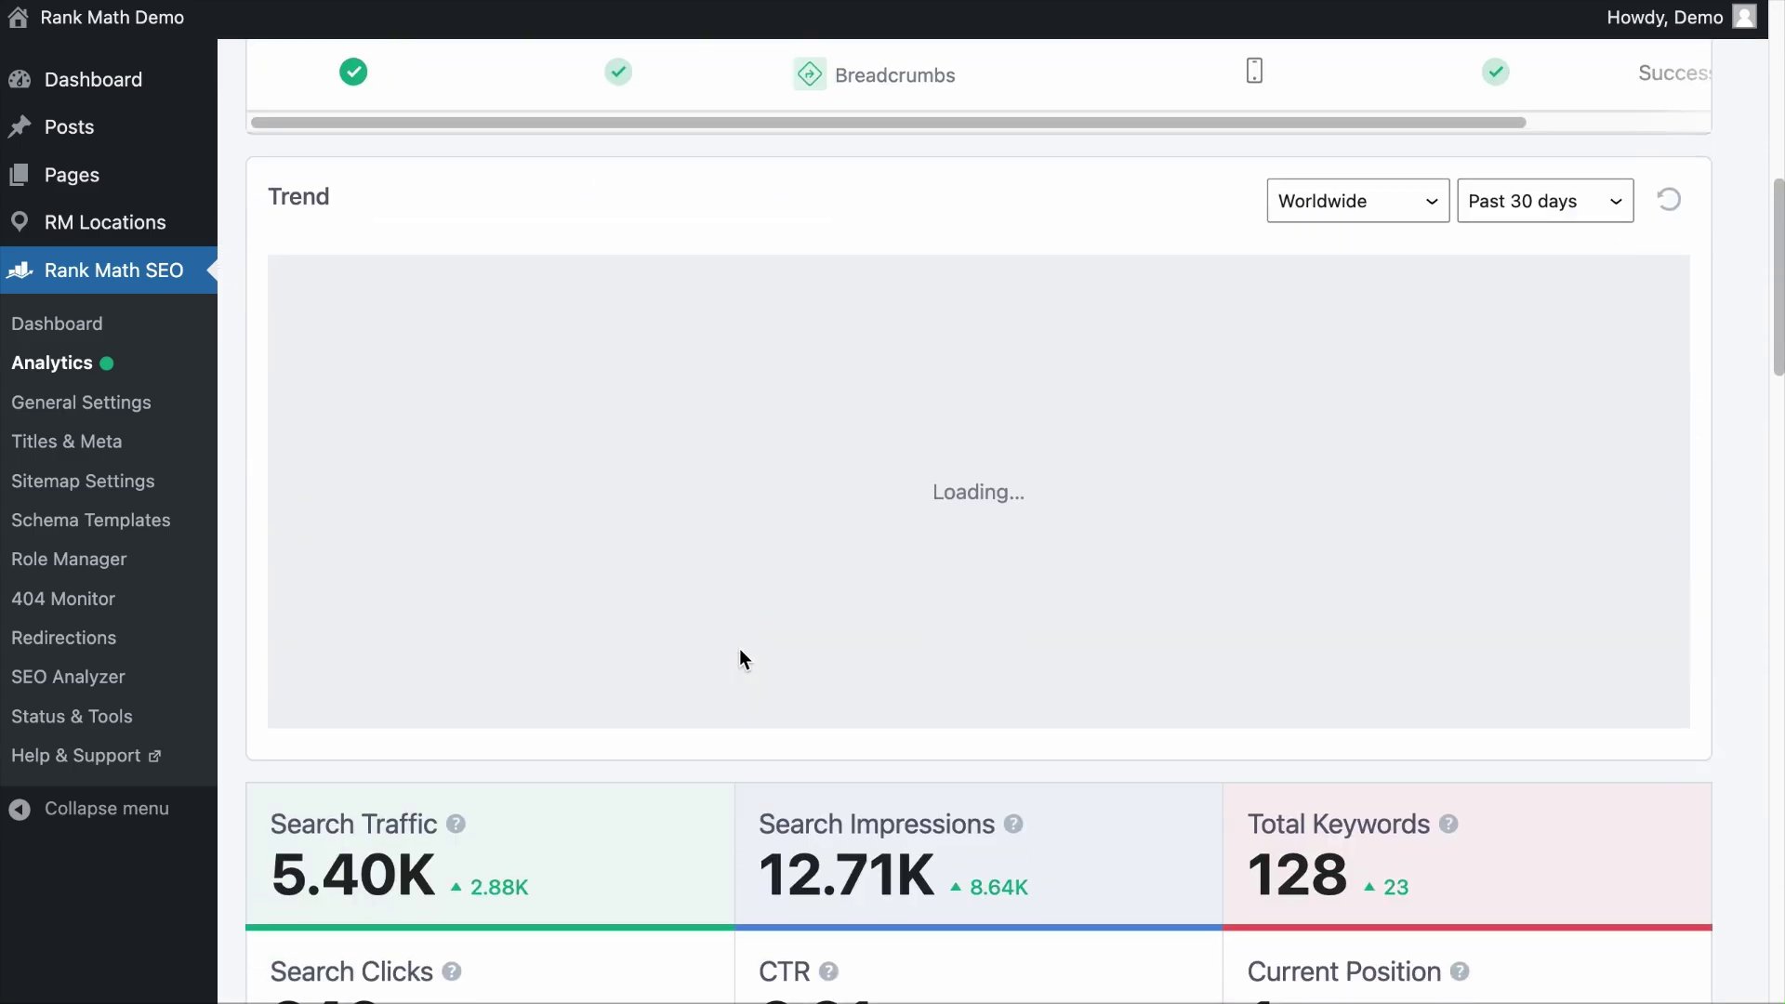
pyautogui.scroll(15, 739, 649)
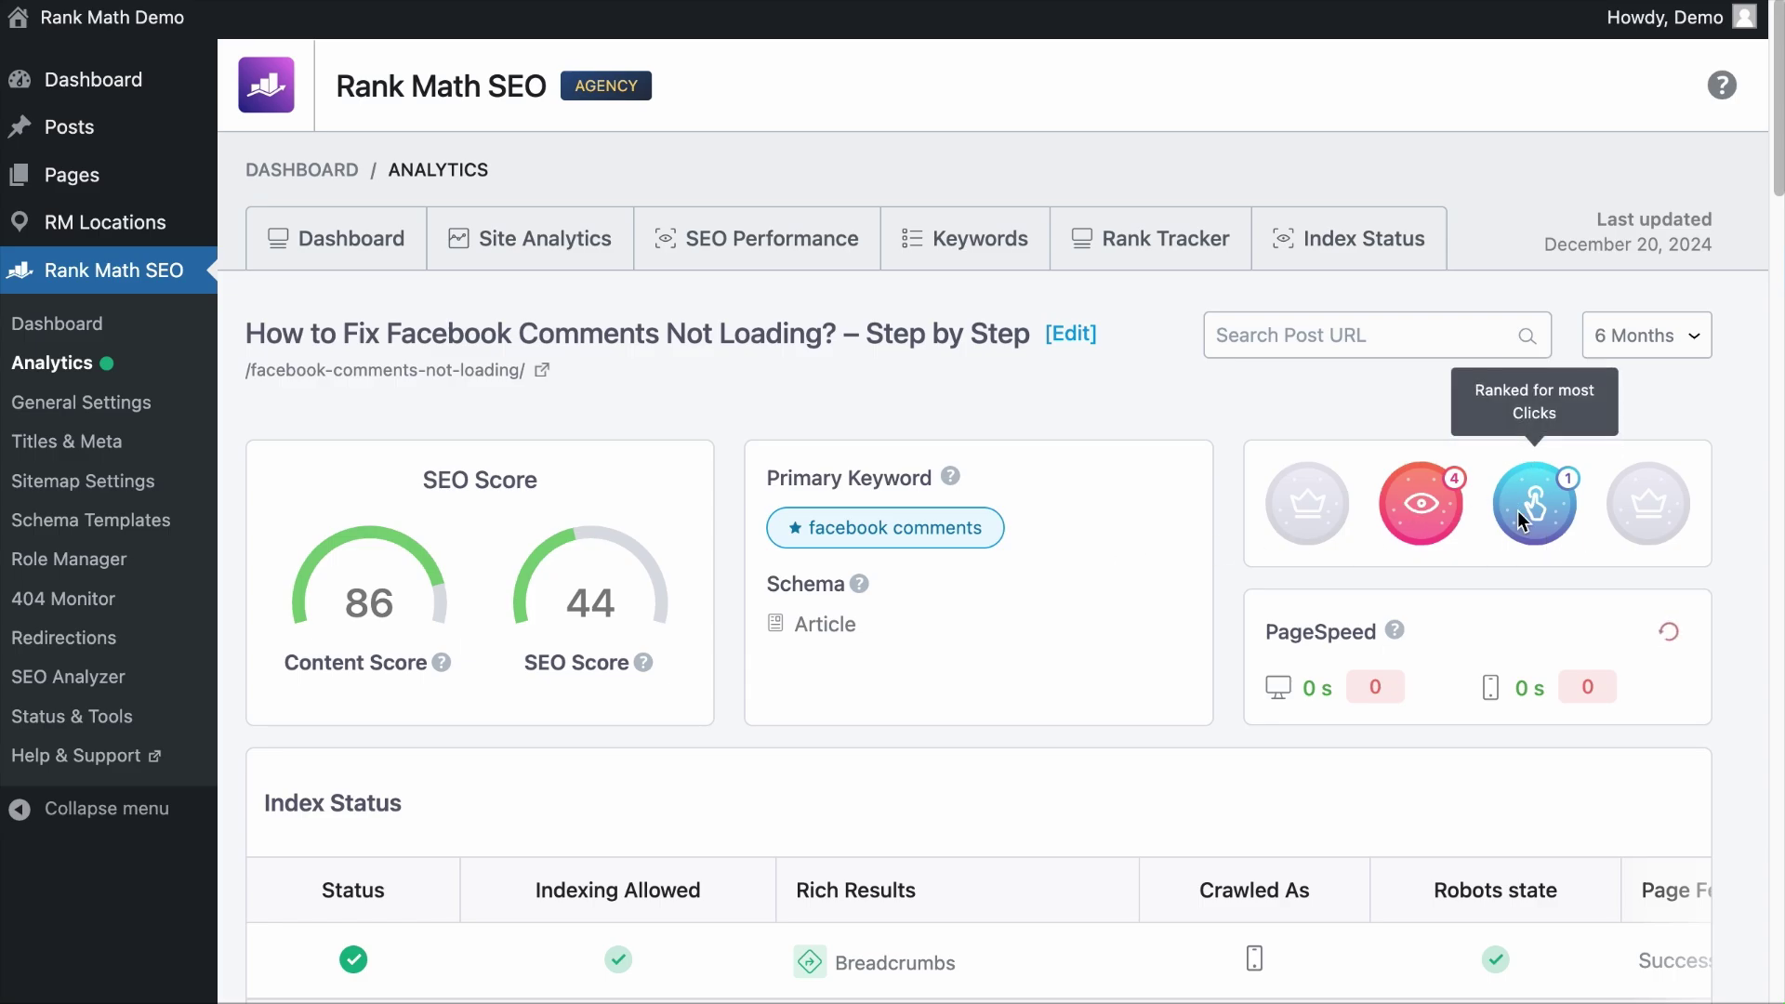
pyautogui.scroll(-5, 931, 661)
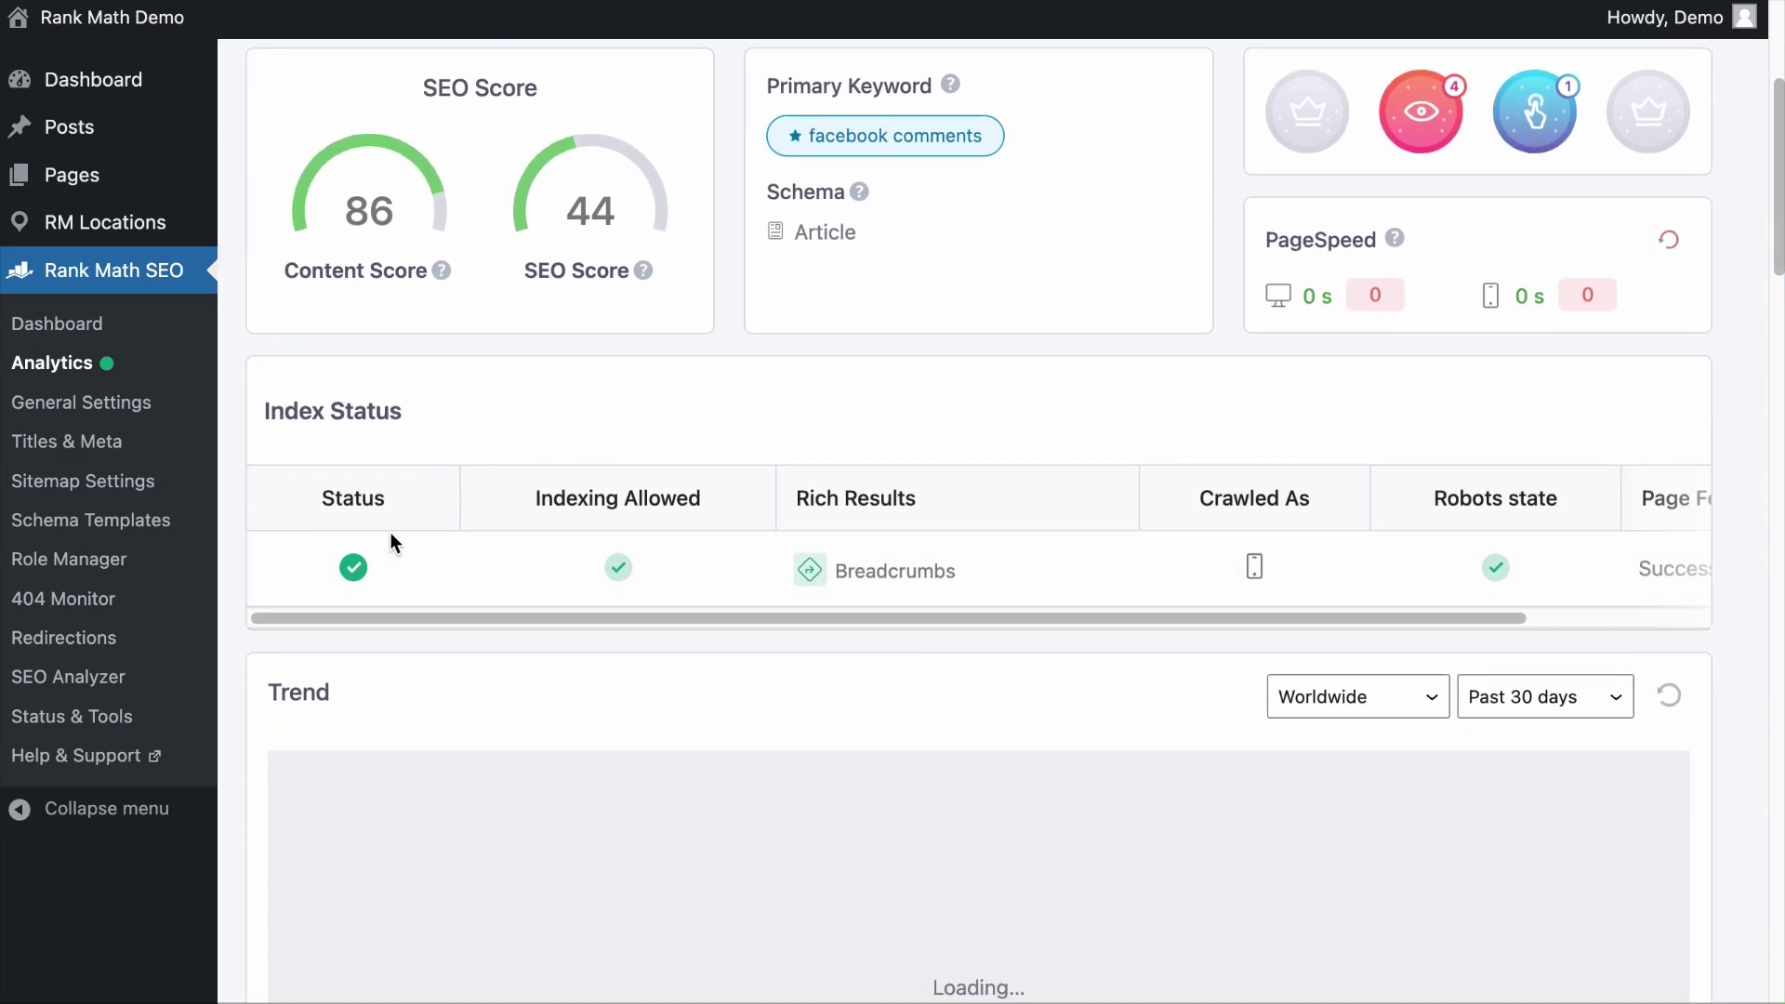
pyautogui.scroll(-5, 790, 485)
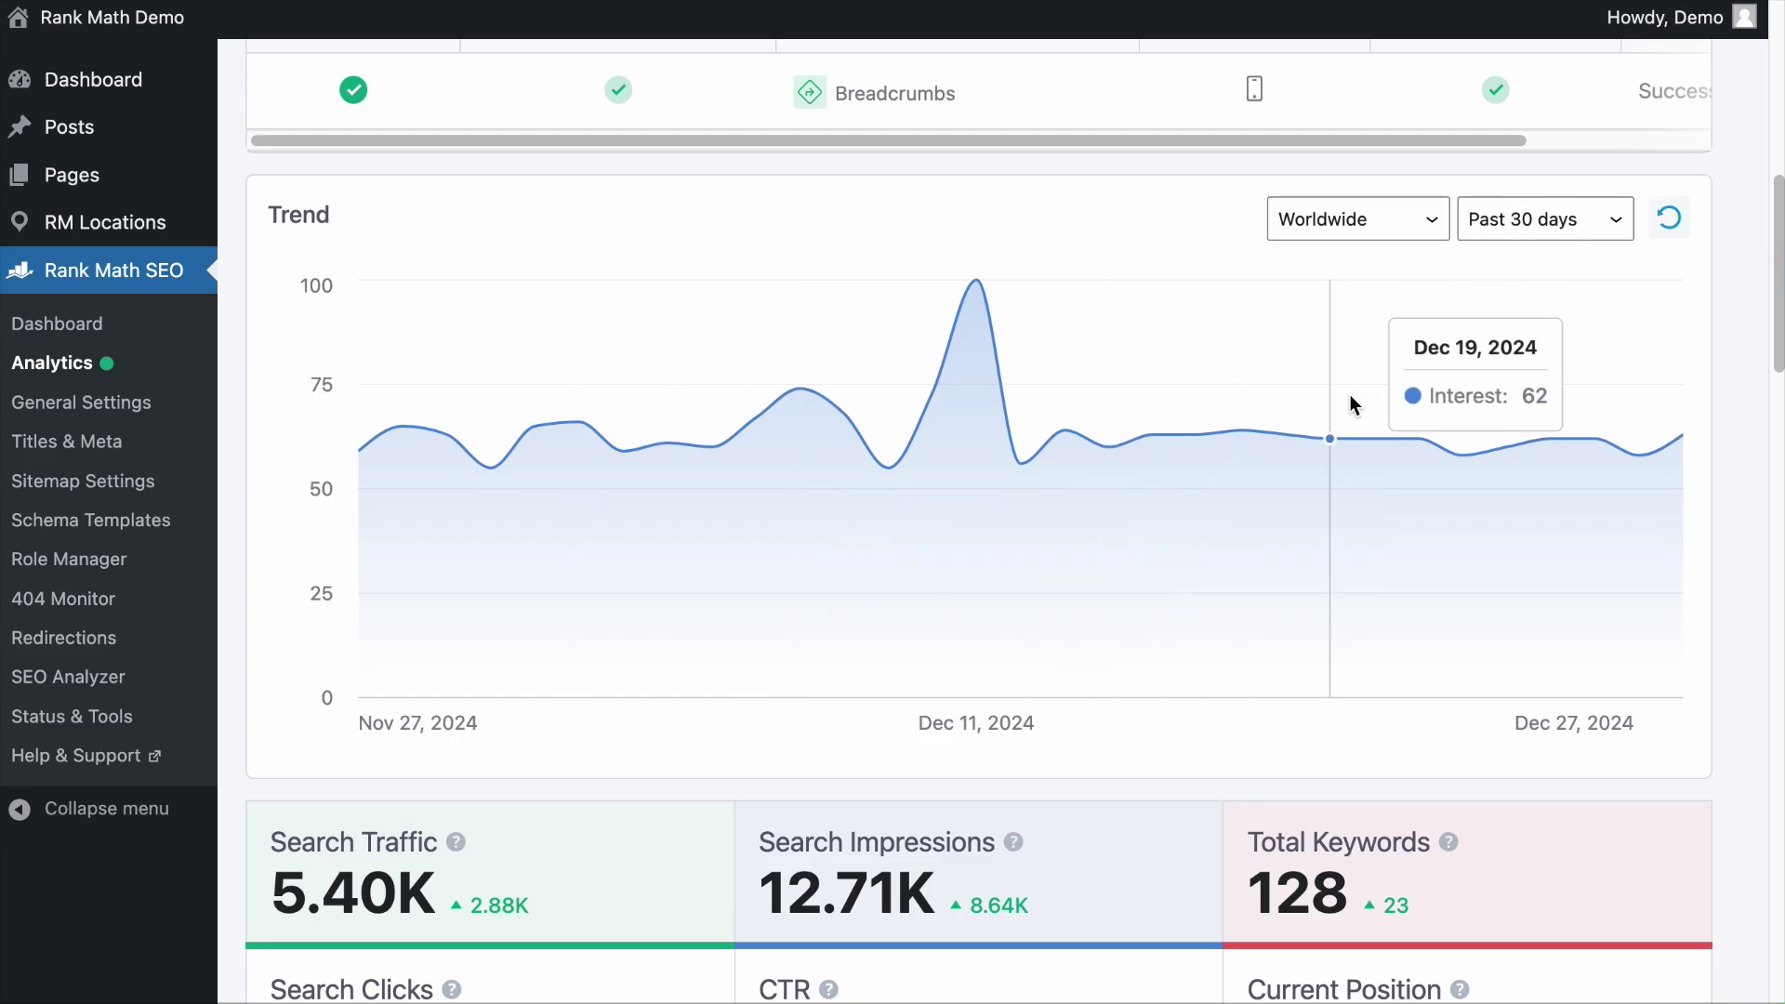
# - Examine the post's search statistics and its Ranking Keywords table with impressions, clicks, CTR and position
pyautogui.scroll(-7, 1345, 416)
pyautogui.scroll(-11, 1171, 578)
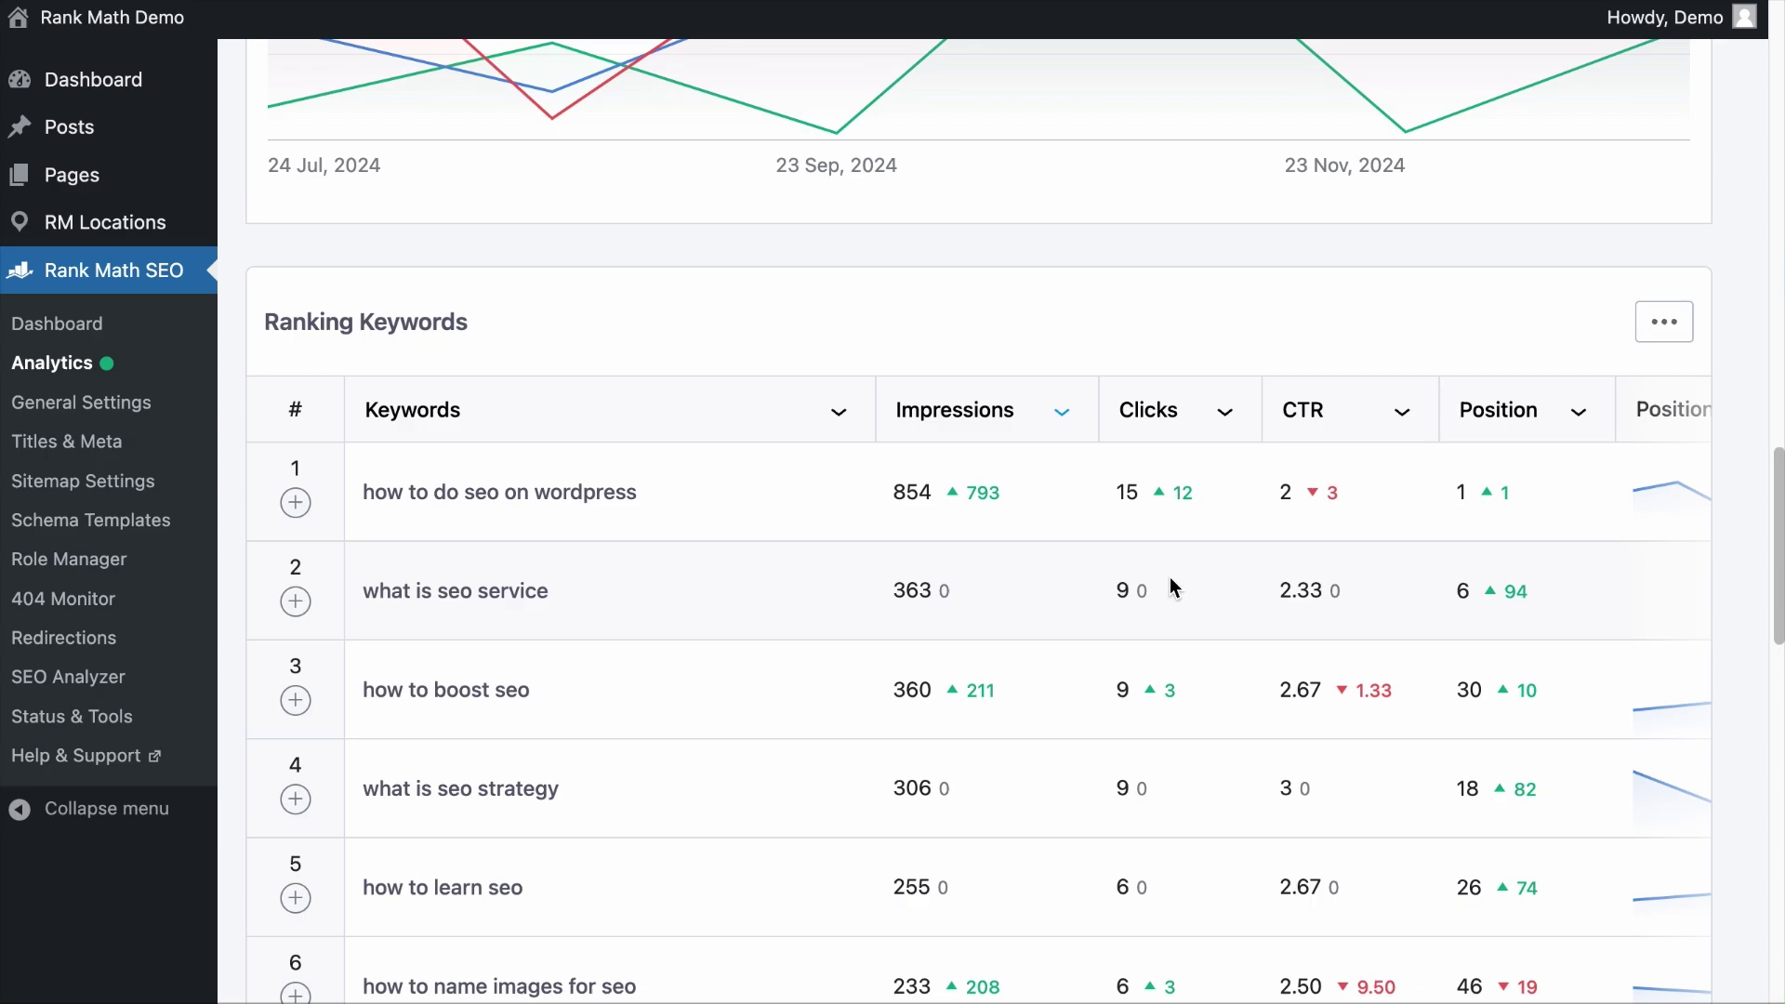
pyautogui.scroll(-10, 1168, 576)
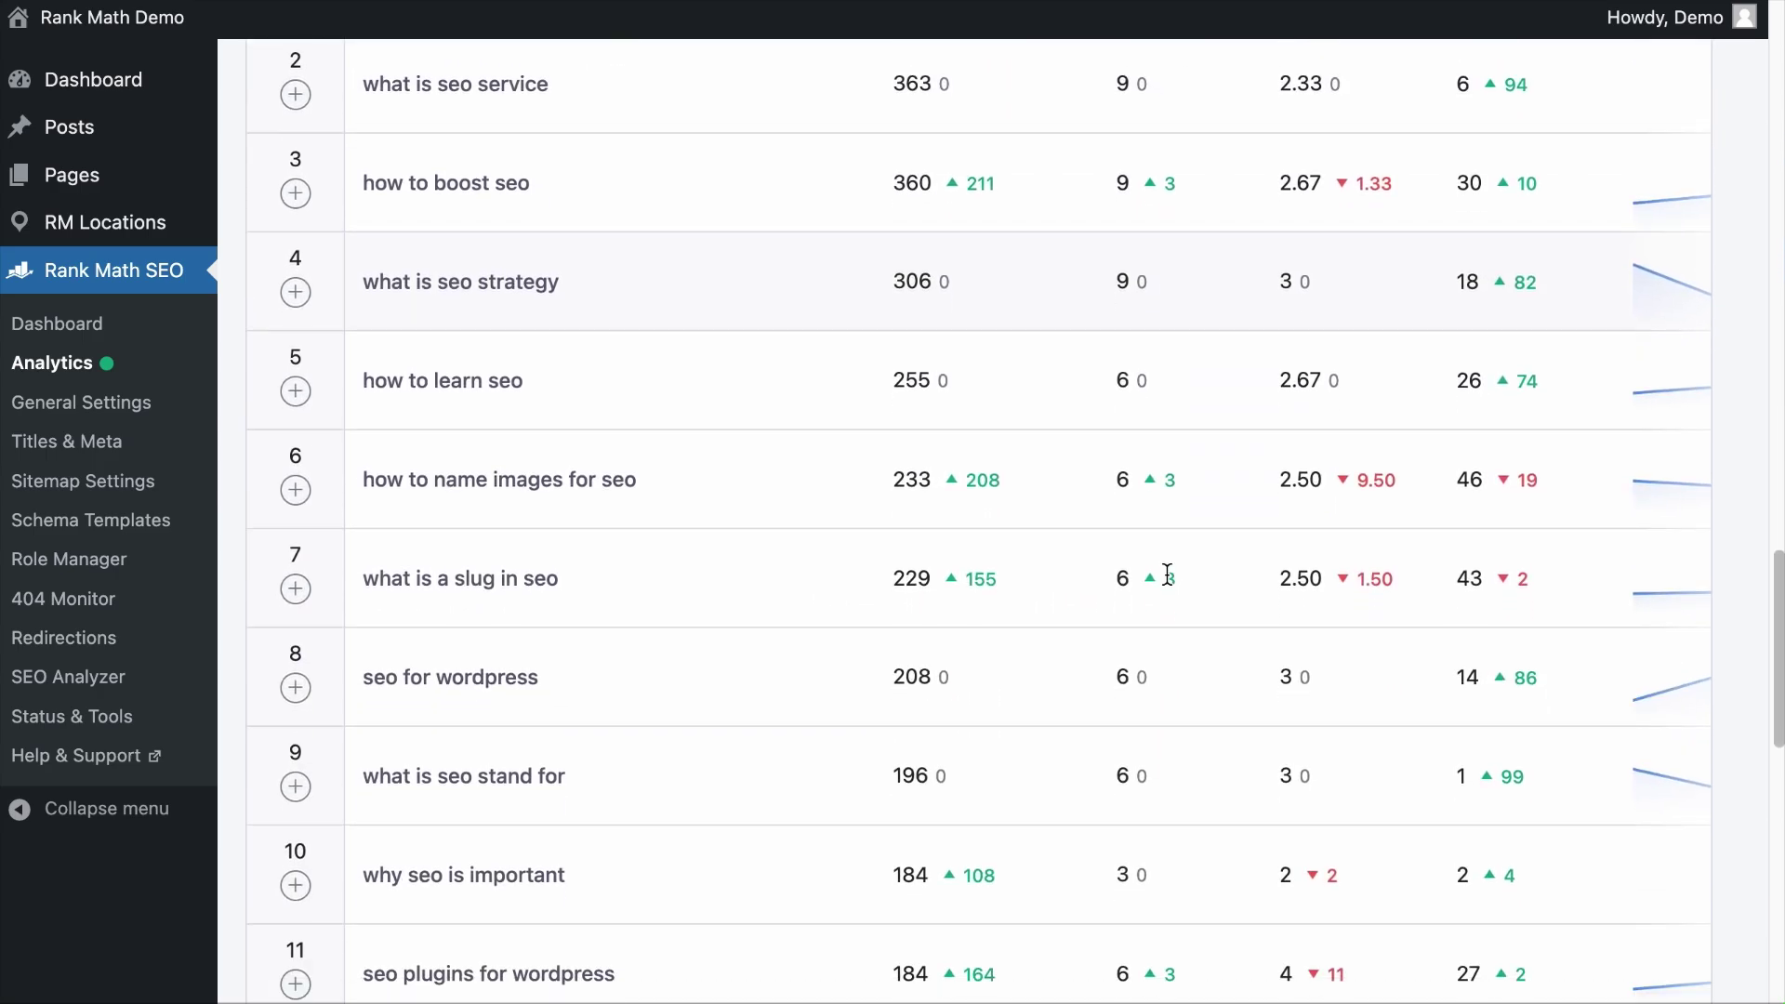
pyautogui.scroll(-7, 1171, 572)
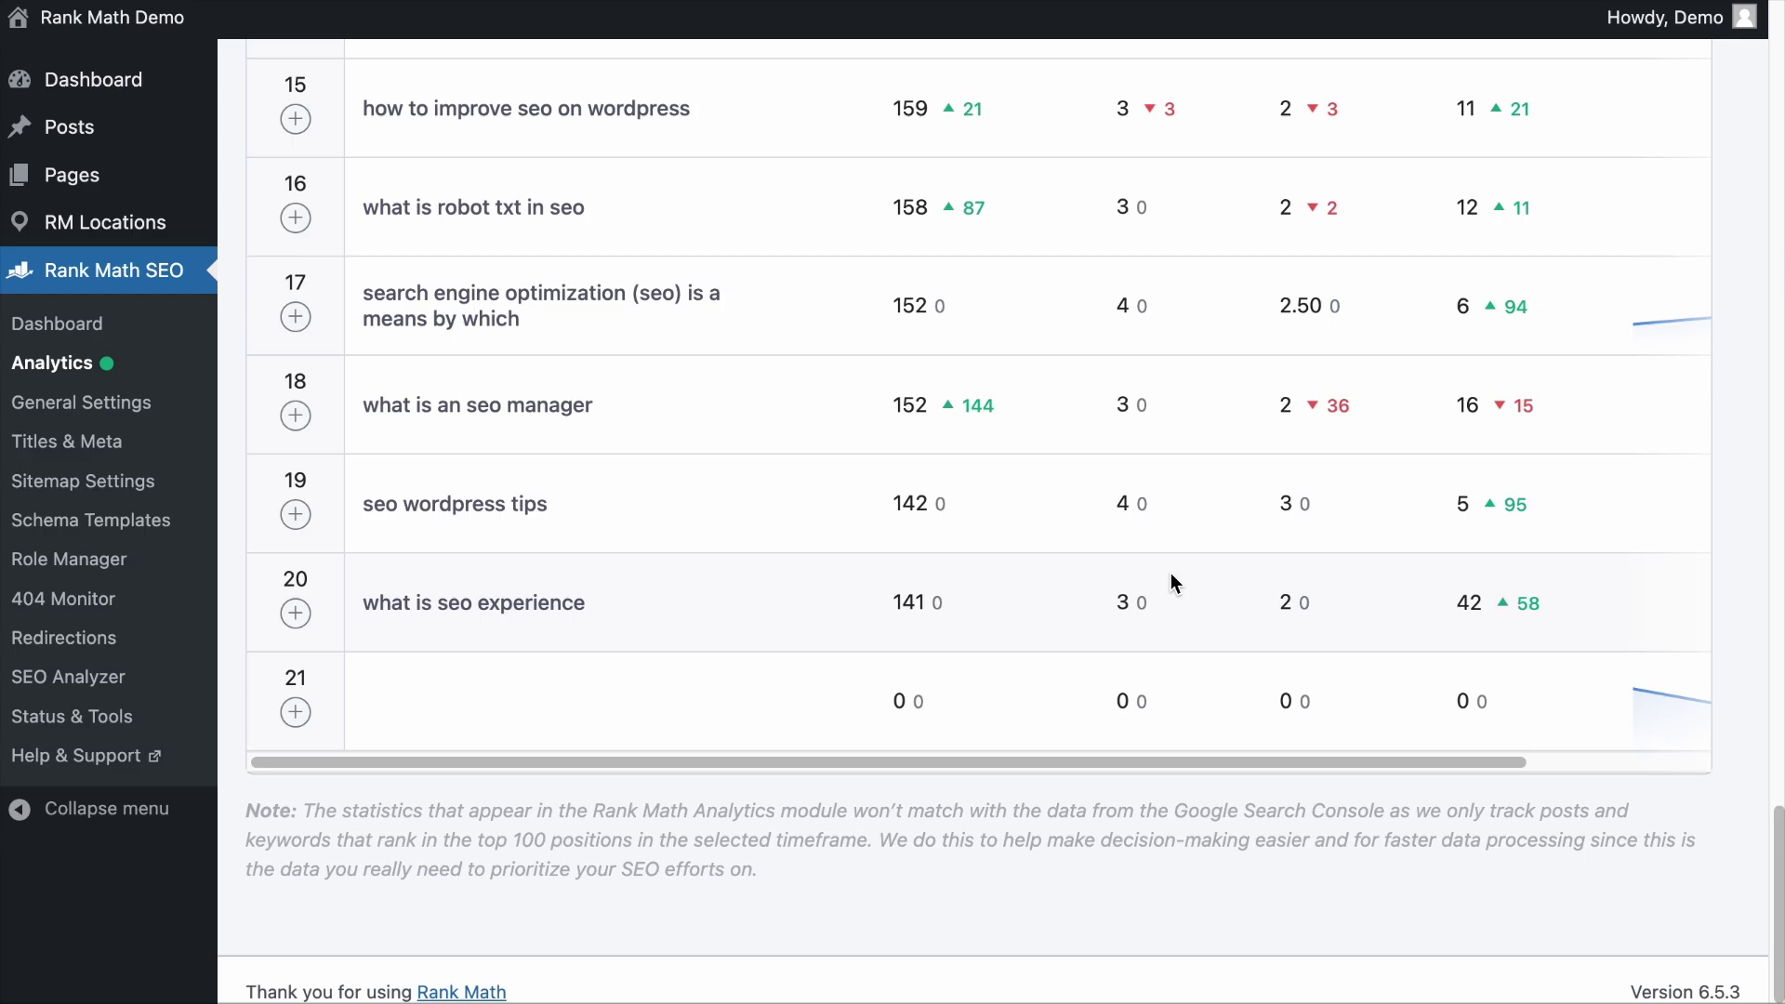
pyautogui.scroll(17, 1170, 572)
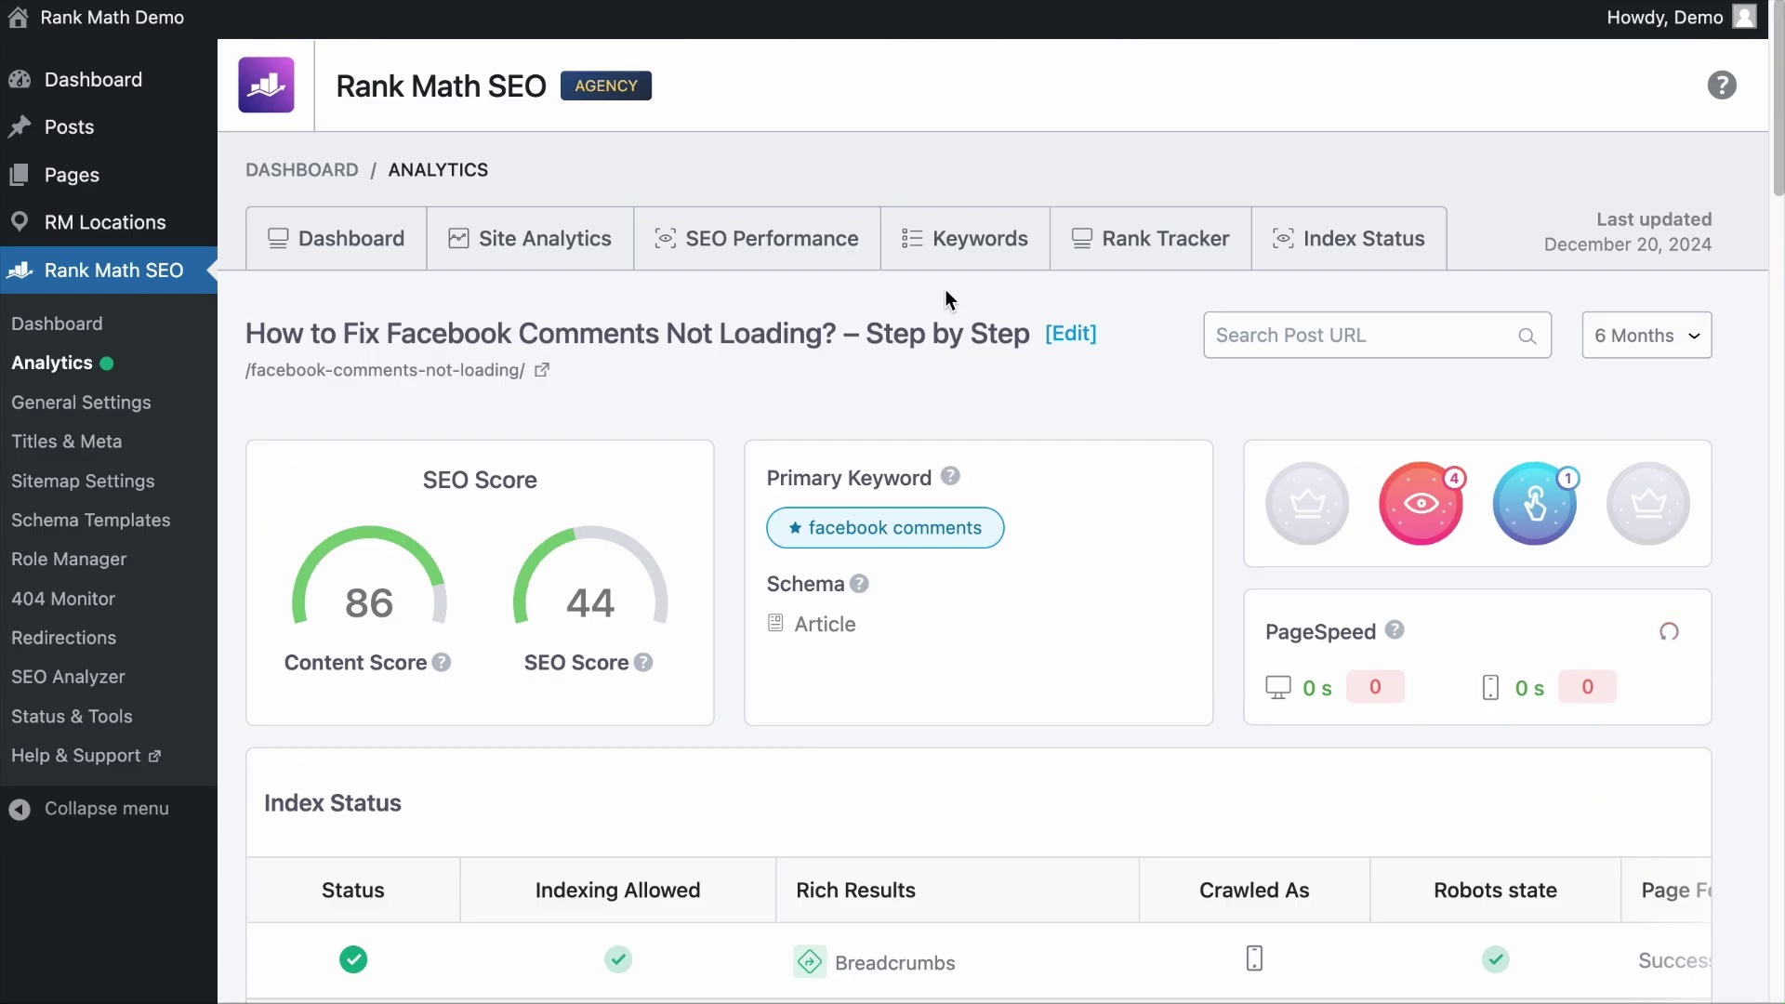
# - Return to the SEO Performance report and review its overall search metrics and chart
pyautogui.click(809, 237)
pyautogui.scroll(-2, 814, 237)
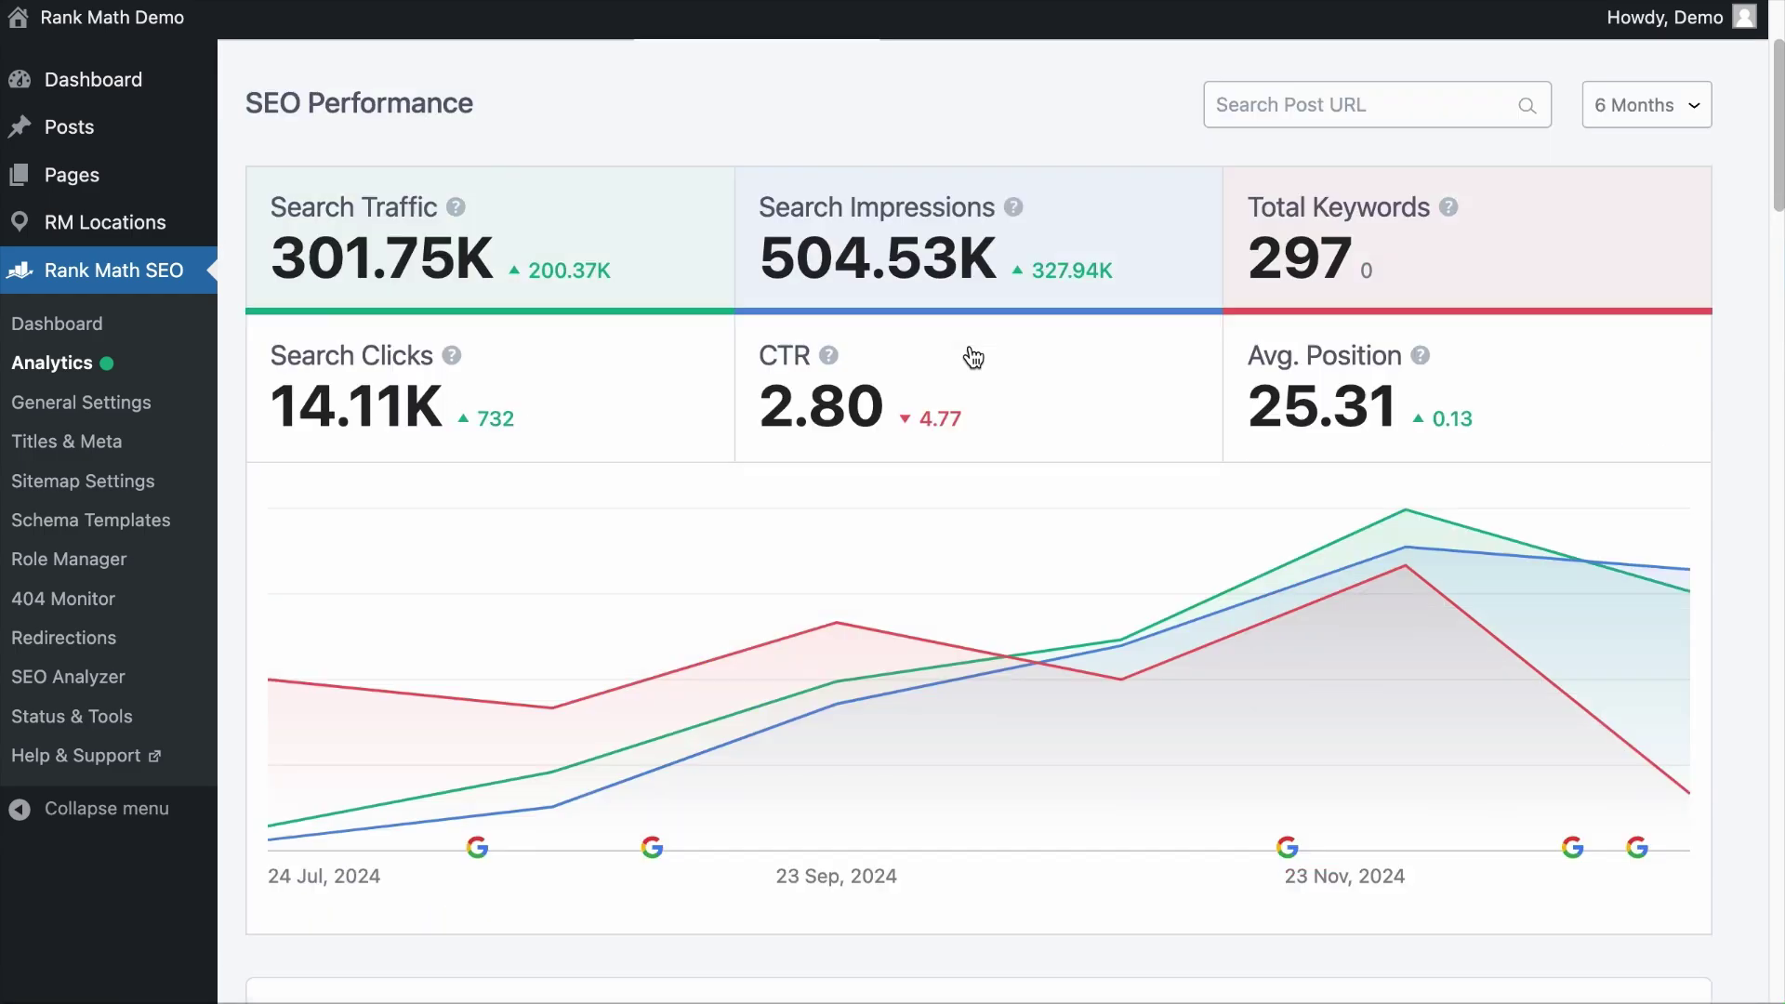
pyautogui.scroll(3, 968, 350)
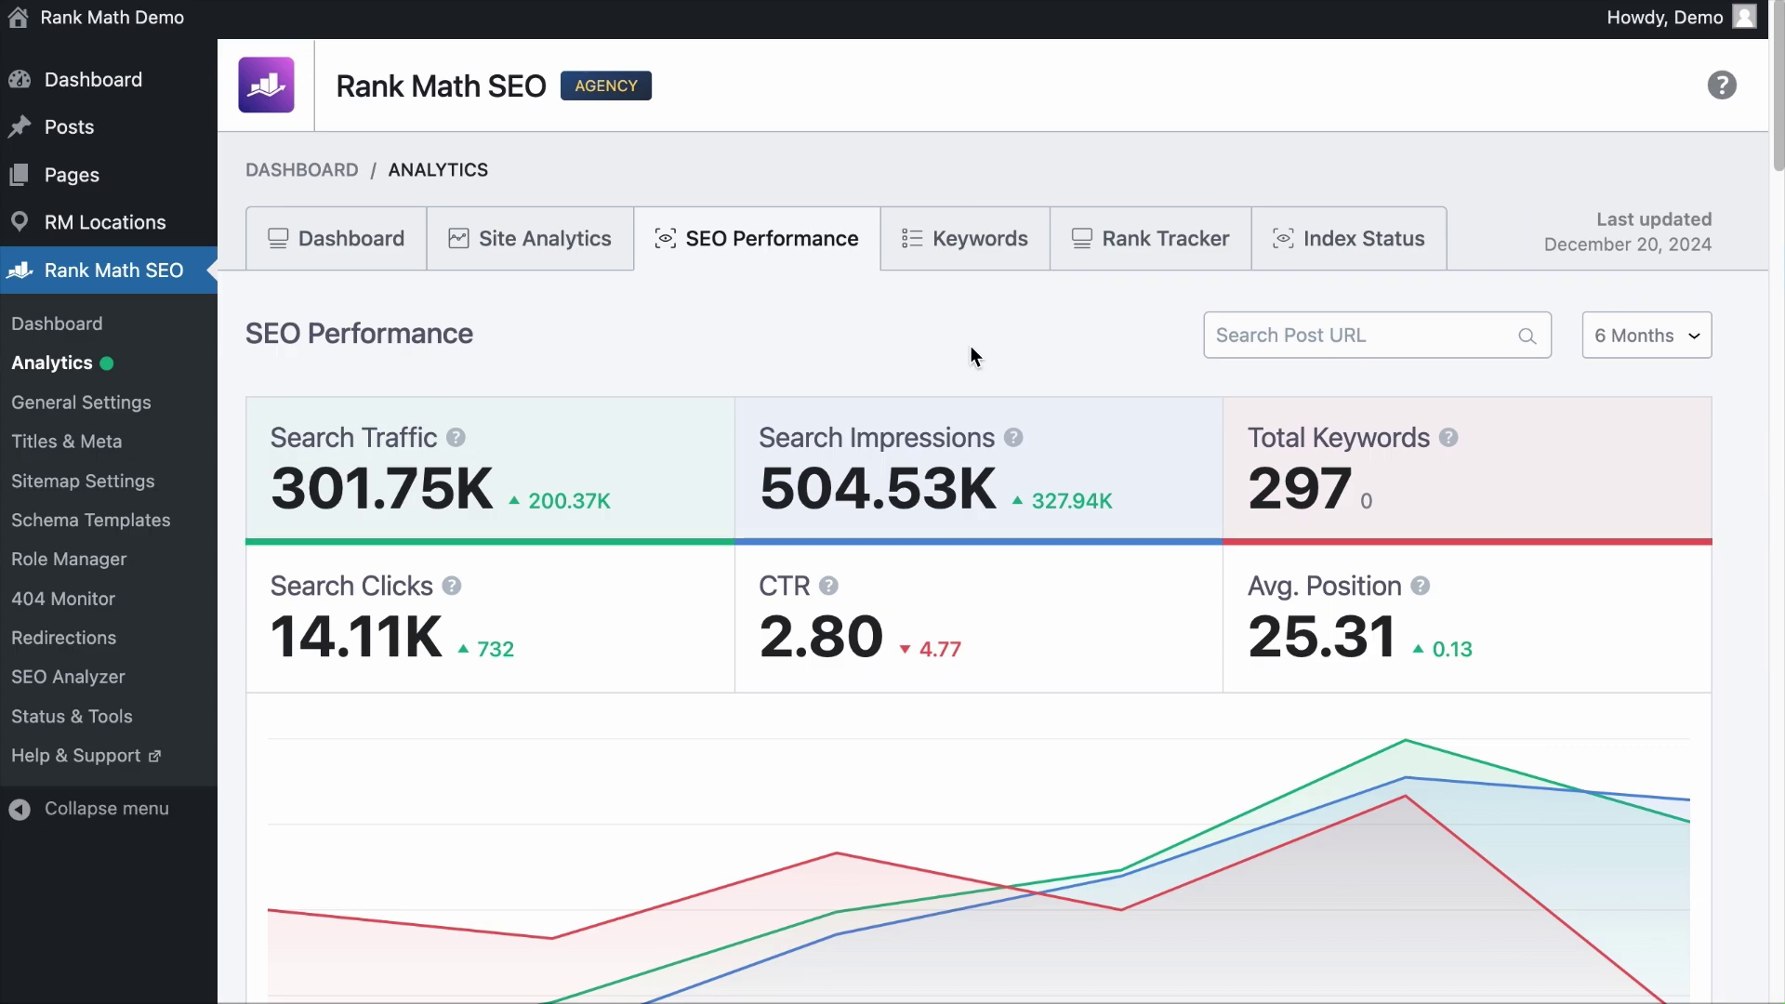
# - Open the Keywords report and examine the position distribution chart and the Top 5 Winning Keywords
pyautogui.click(1004, 253)
pyautogui.scroll(-1, 1040, 337)
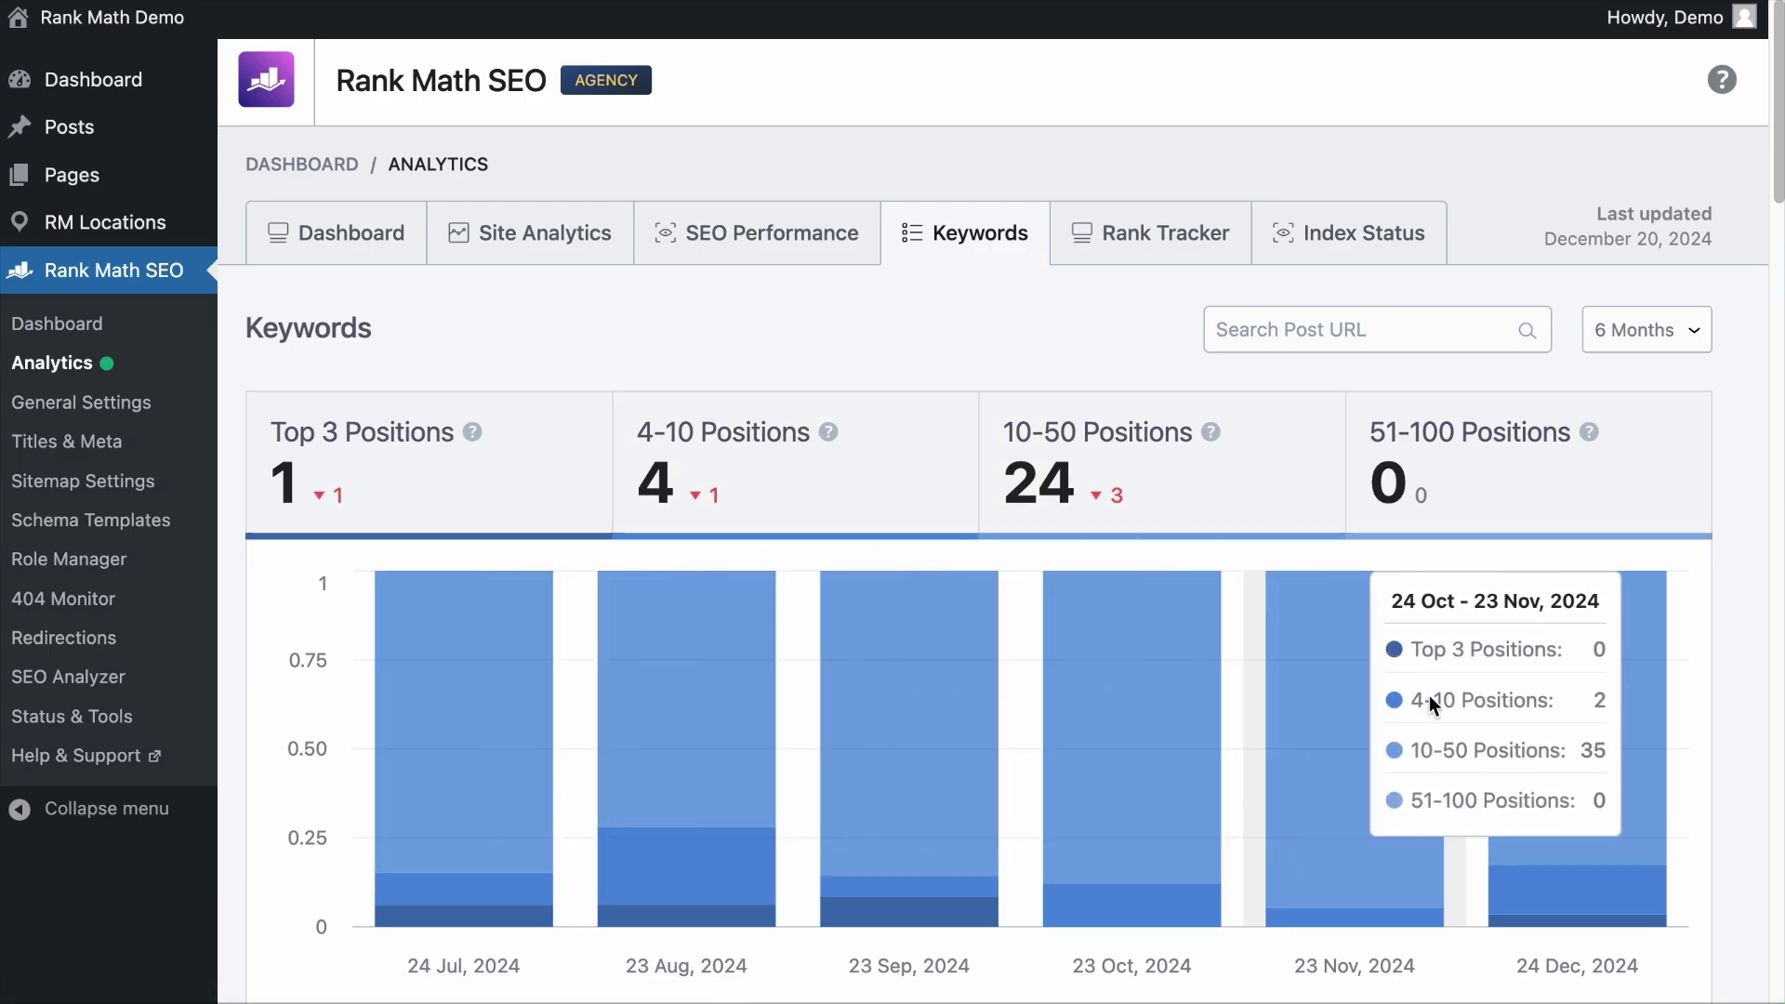
pyautogui.scroll(-8, 1560, 693)
pyautogui.scroll(-8, 1560, 693)
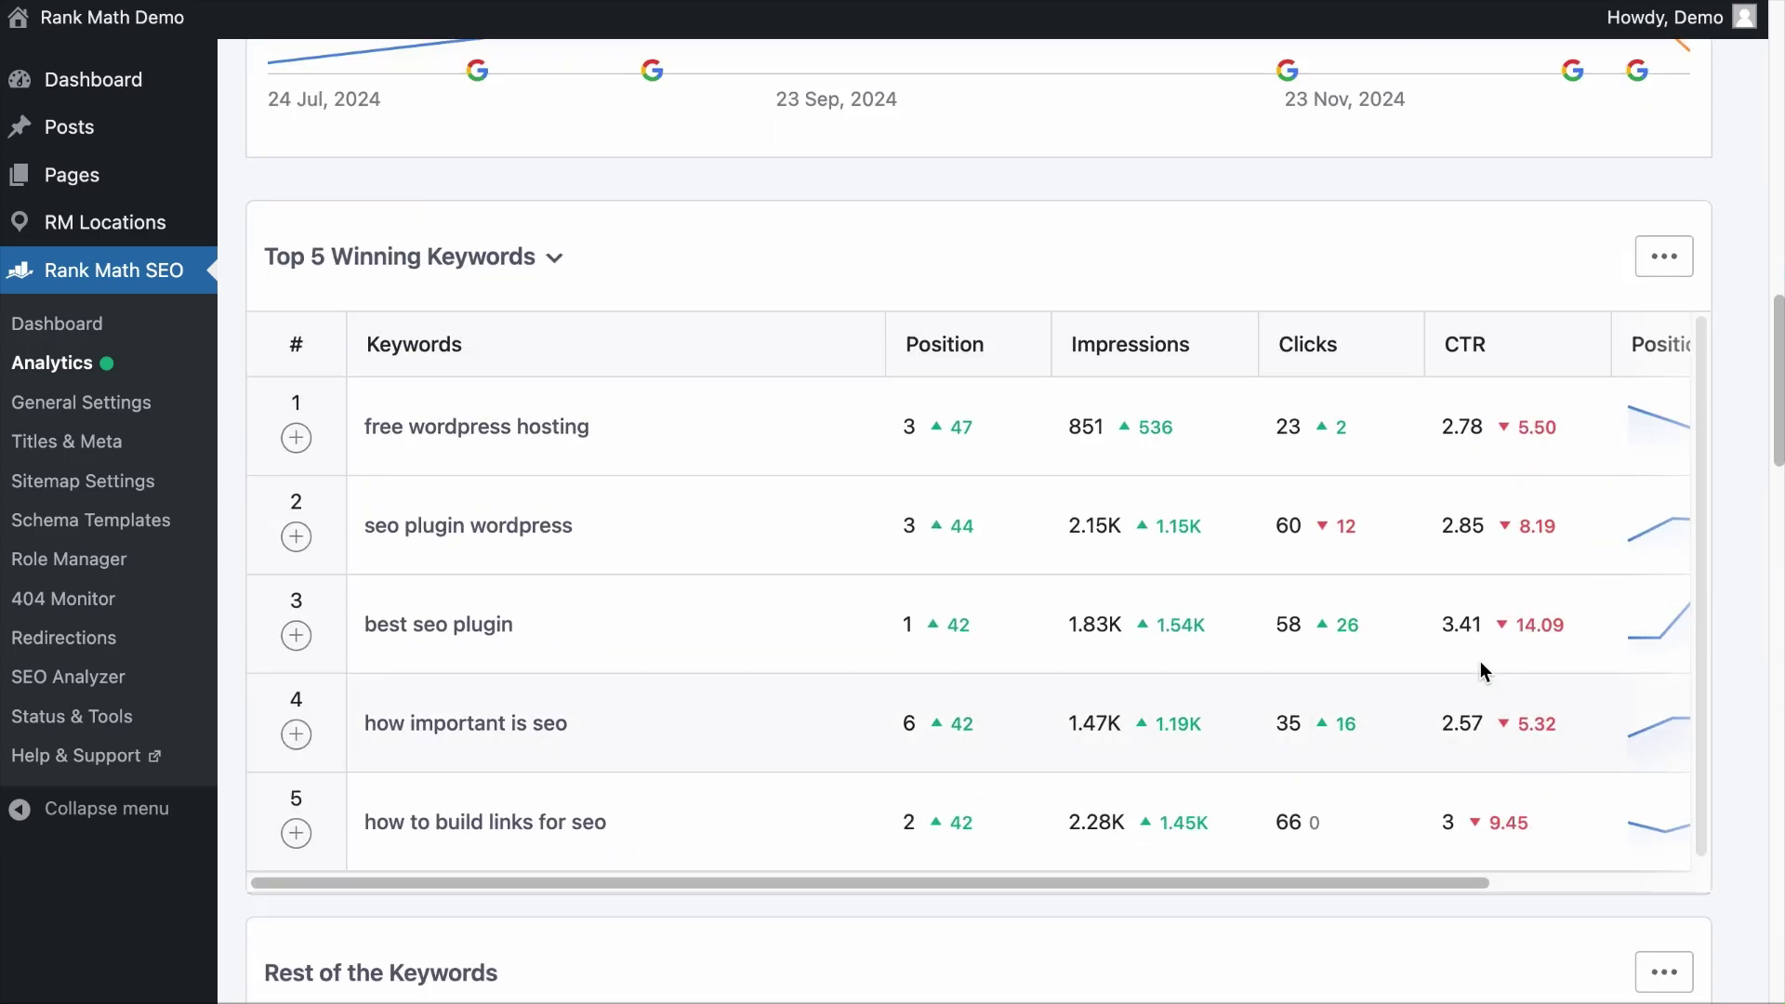
# - Switch the winning keywords table to Top 5 Losing Keywords and examine the Rest of the Keywords table
pyautogui.click(505, 269)
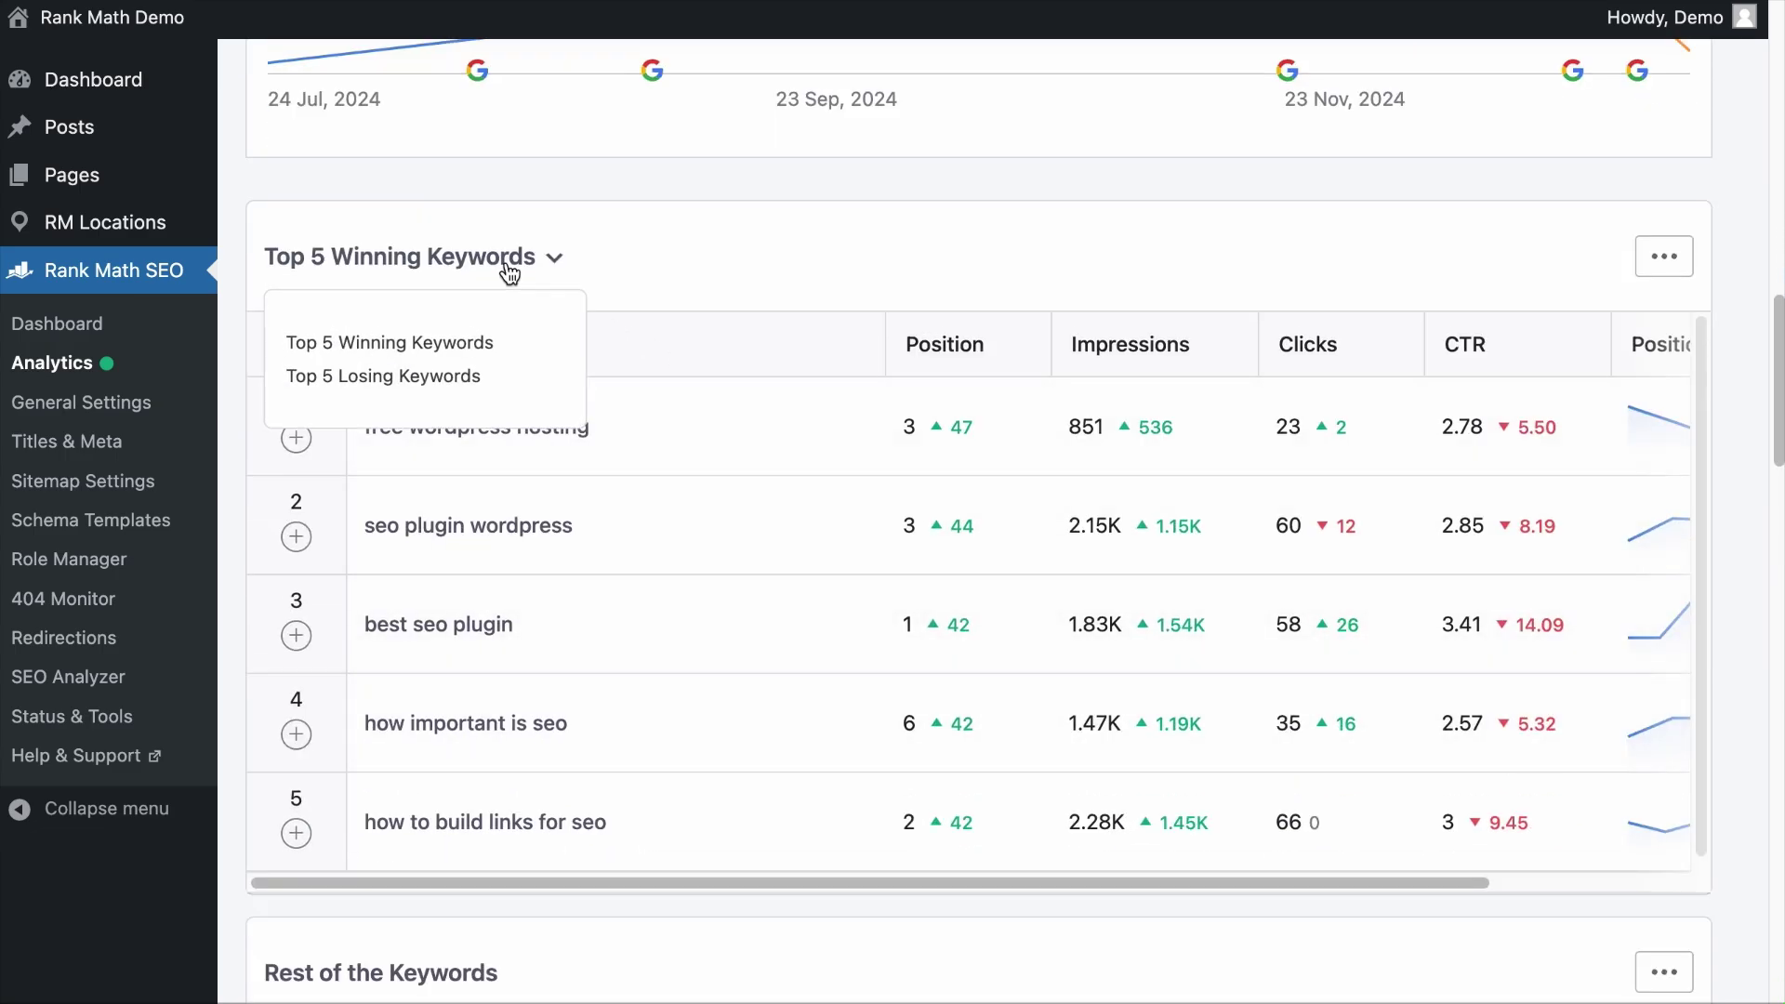
pyautogui.click(433, 376)
pyautogui.scroll(-12, 844, 480)
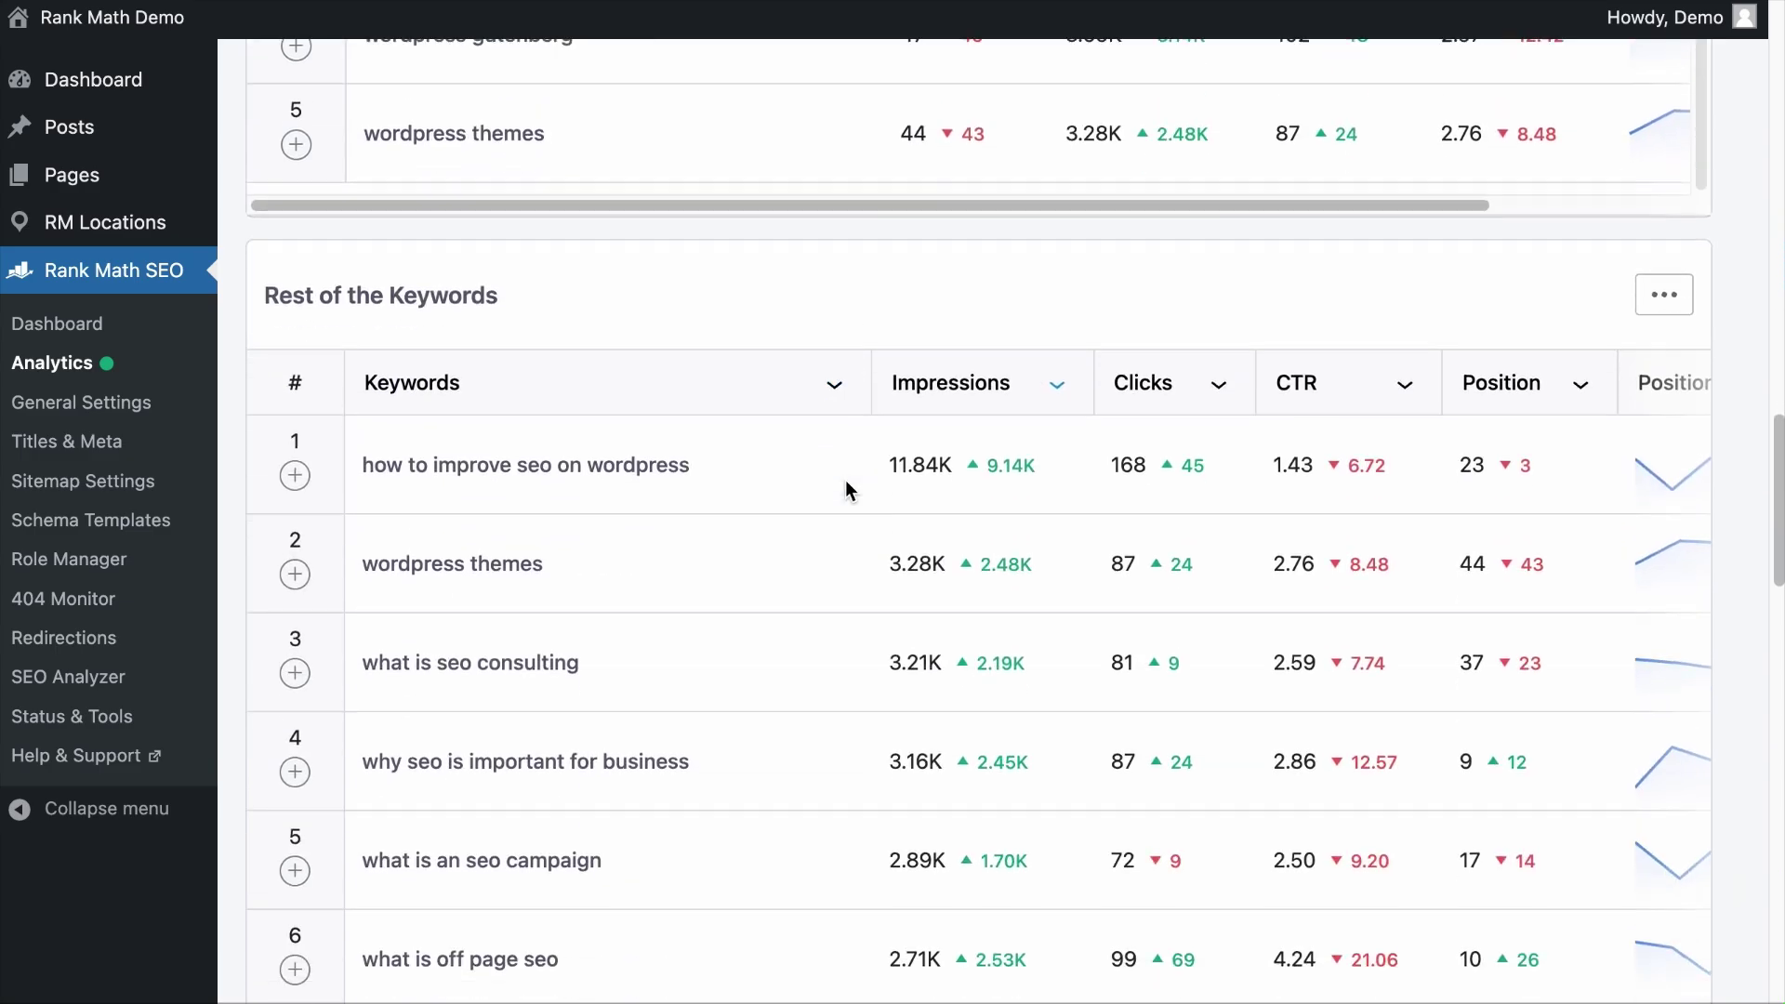
pyautogui.scroll(-14, 845, 480)
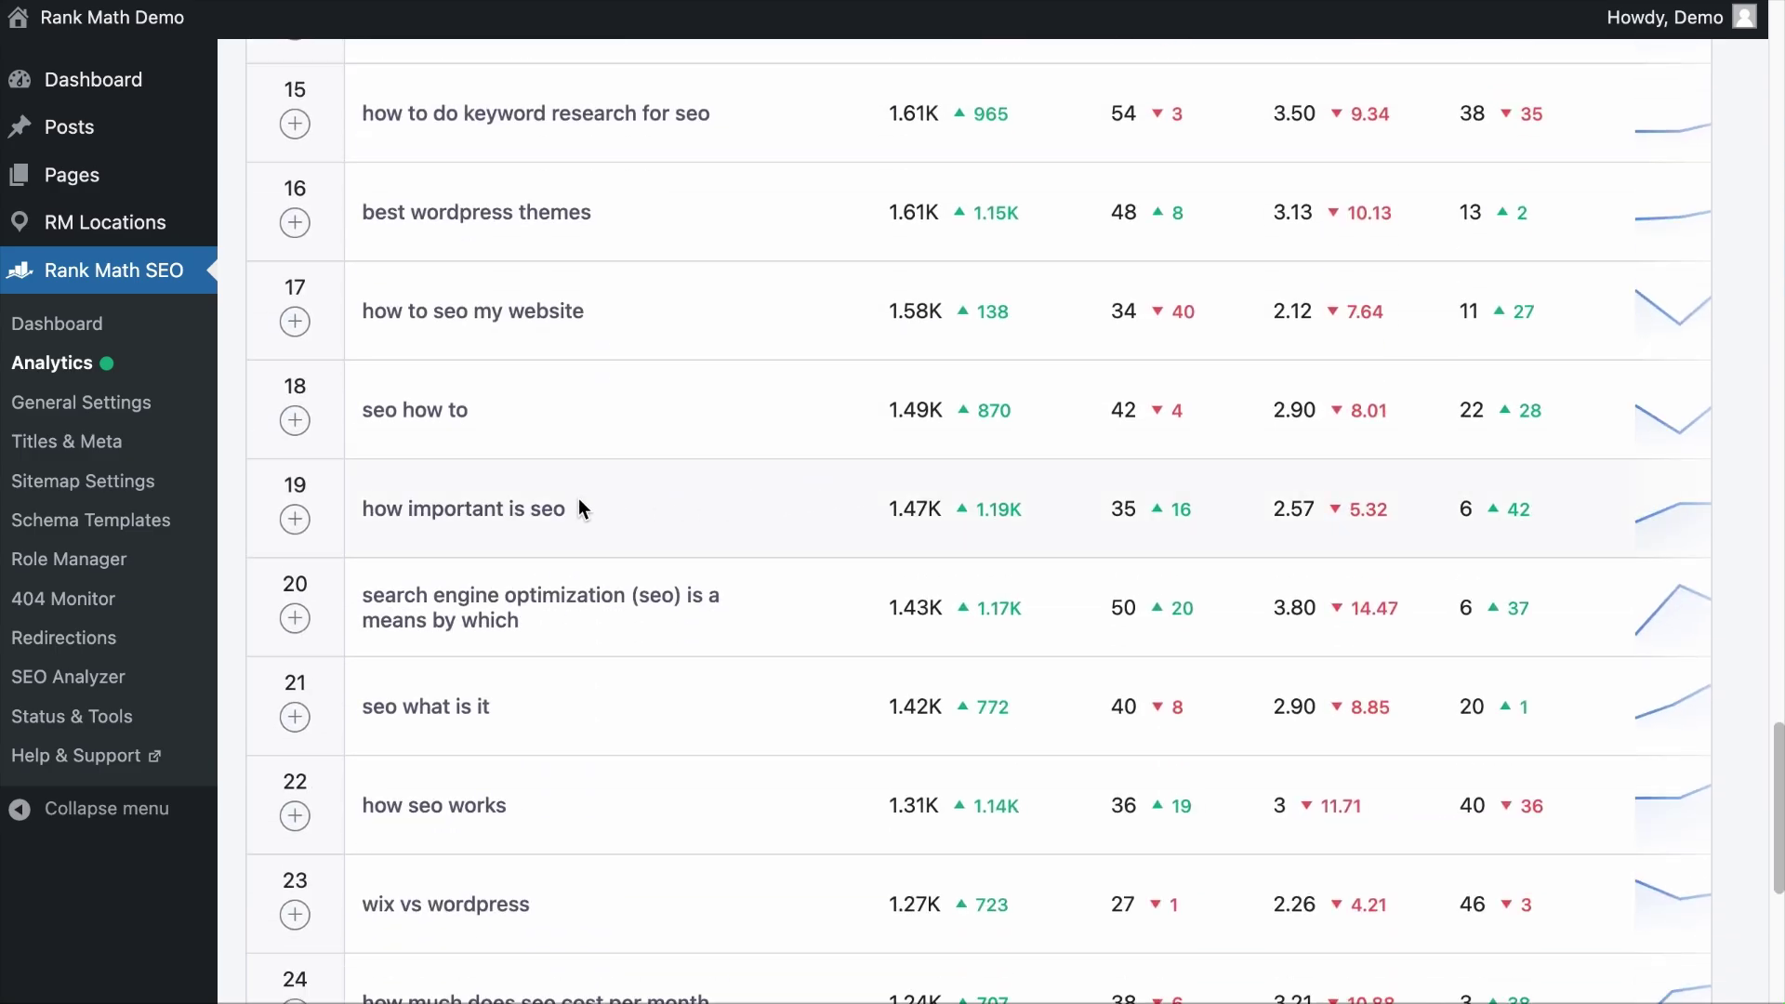
pyautogui.click(528, 521)
pyautogui.scroll(-2, 528, 521)
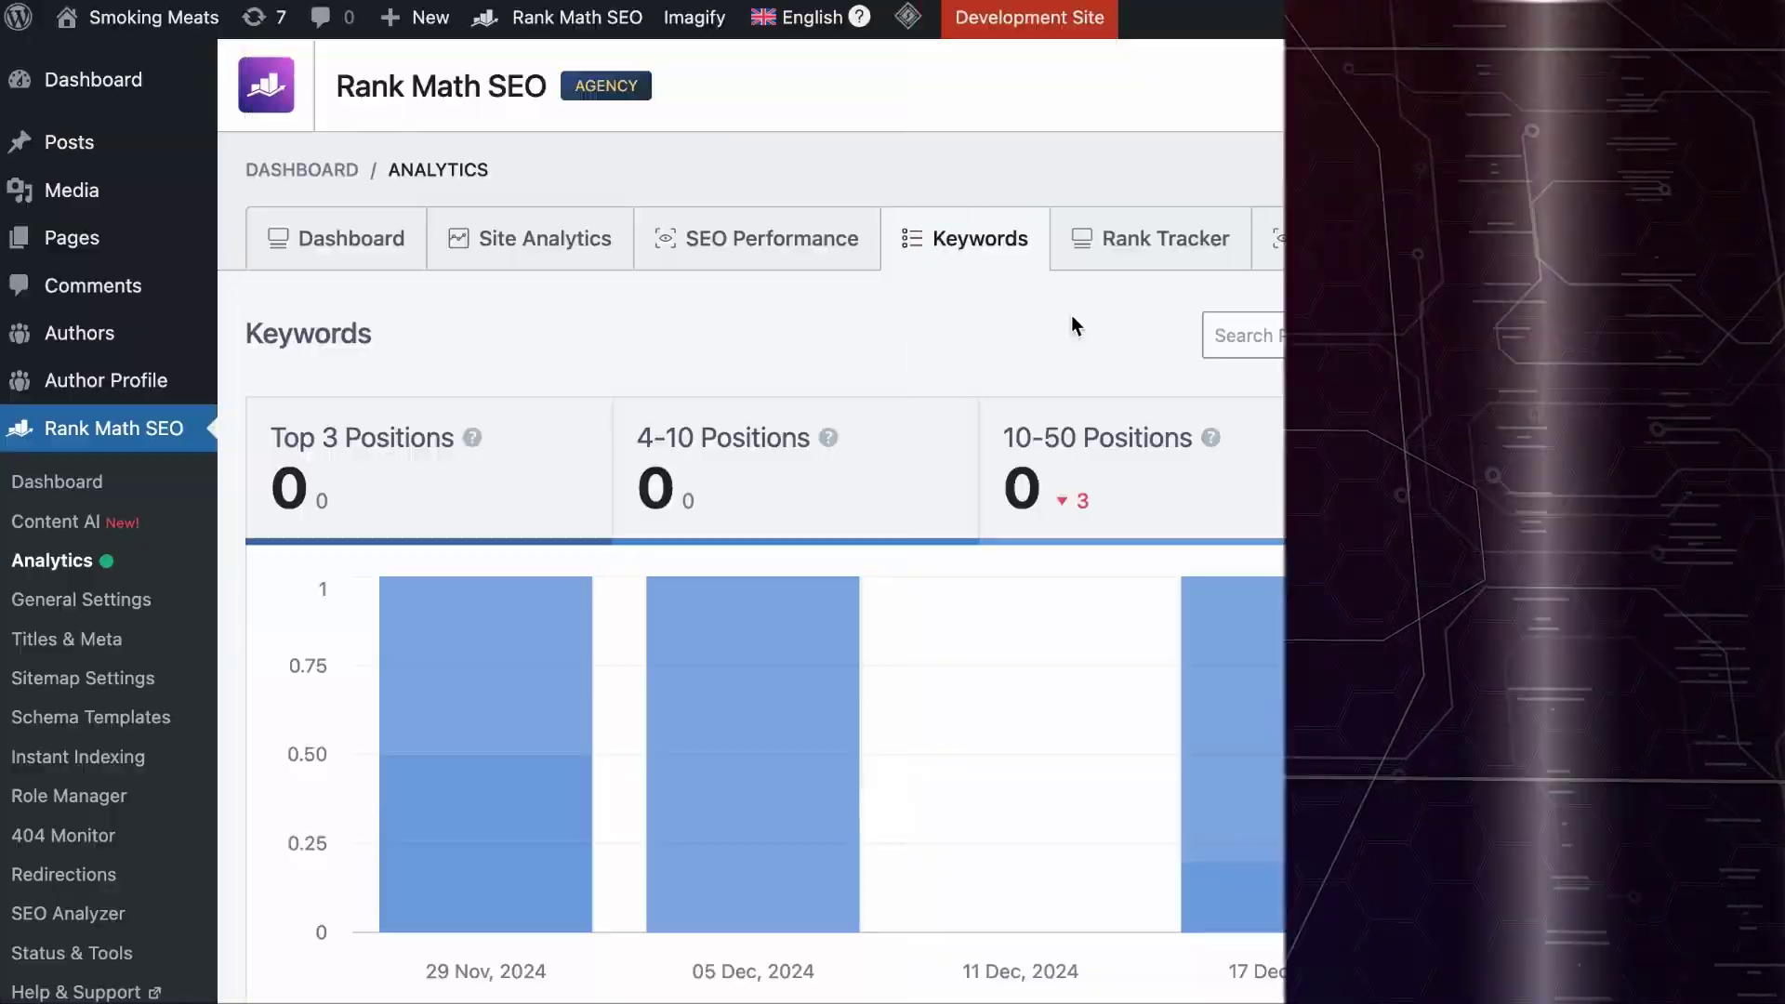
# - Add the keyword "ninja air fryer chemicals" to the Rank Tracker and view the Auto Add Focus Keywords options
pyautogui.click(1161, 239)
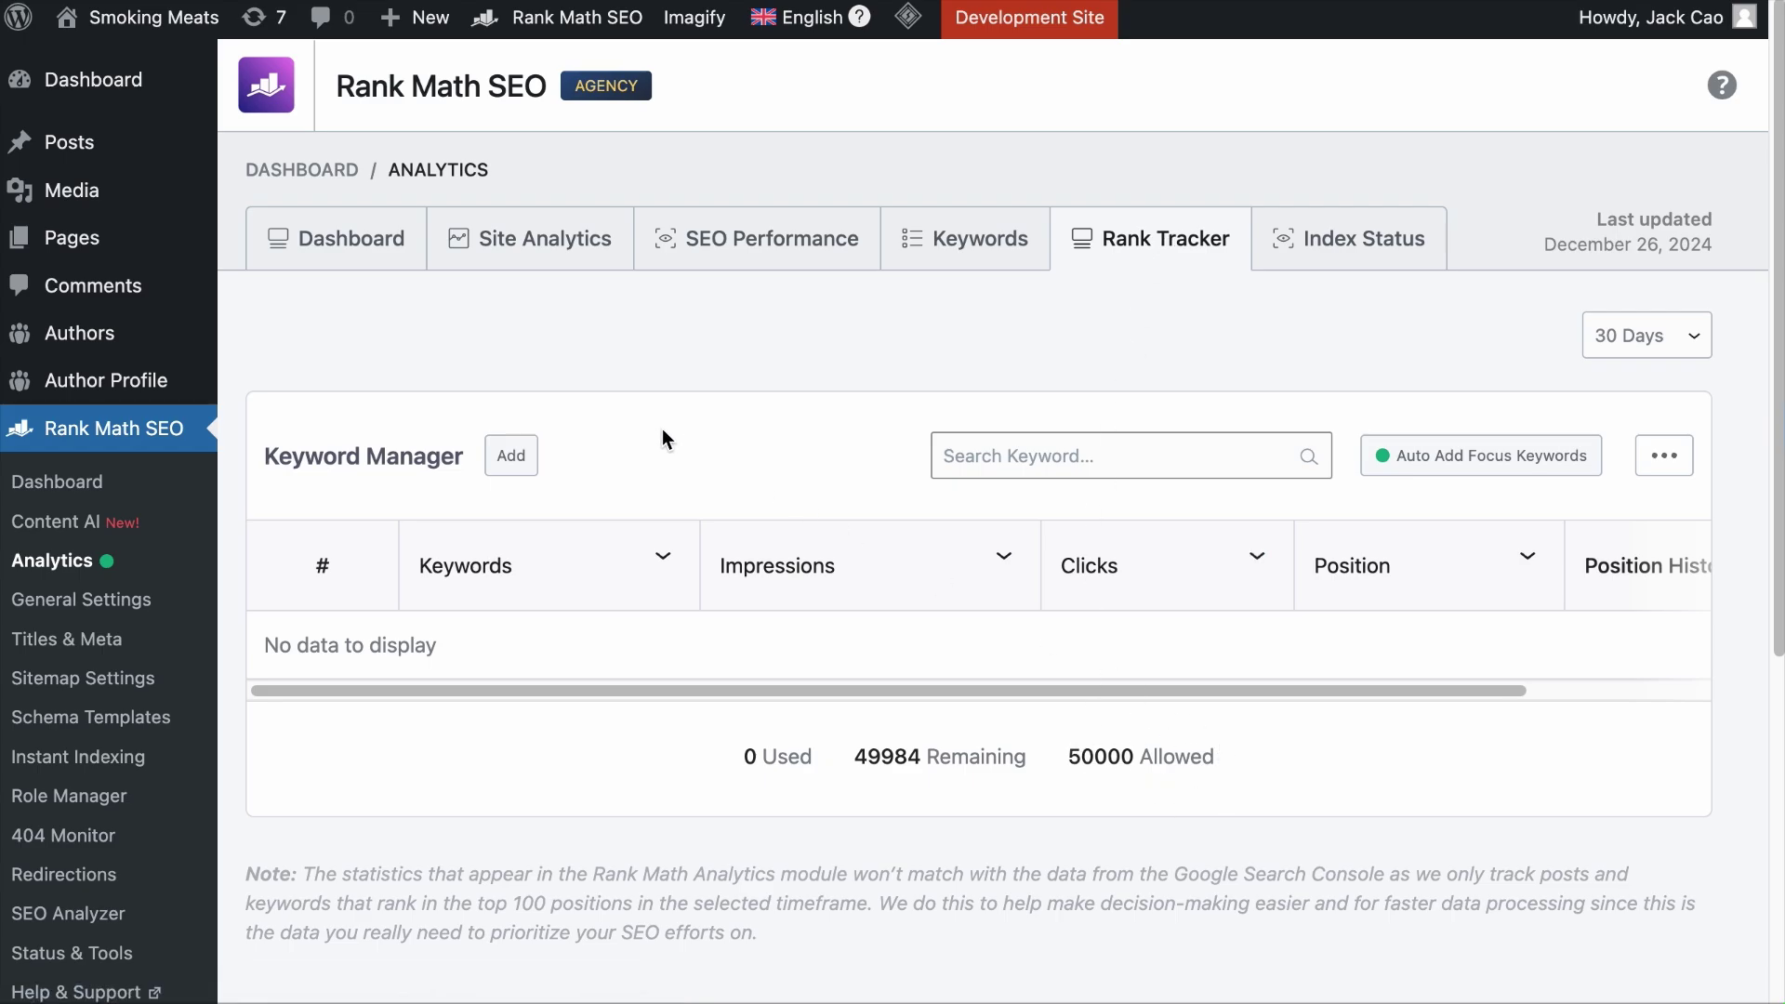
pyautogui.click(512, 460)
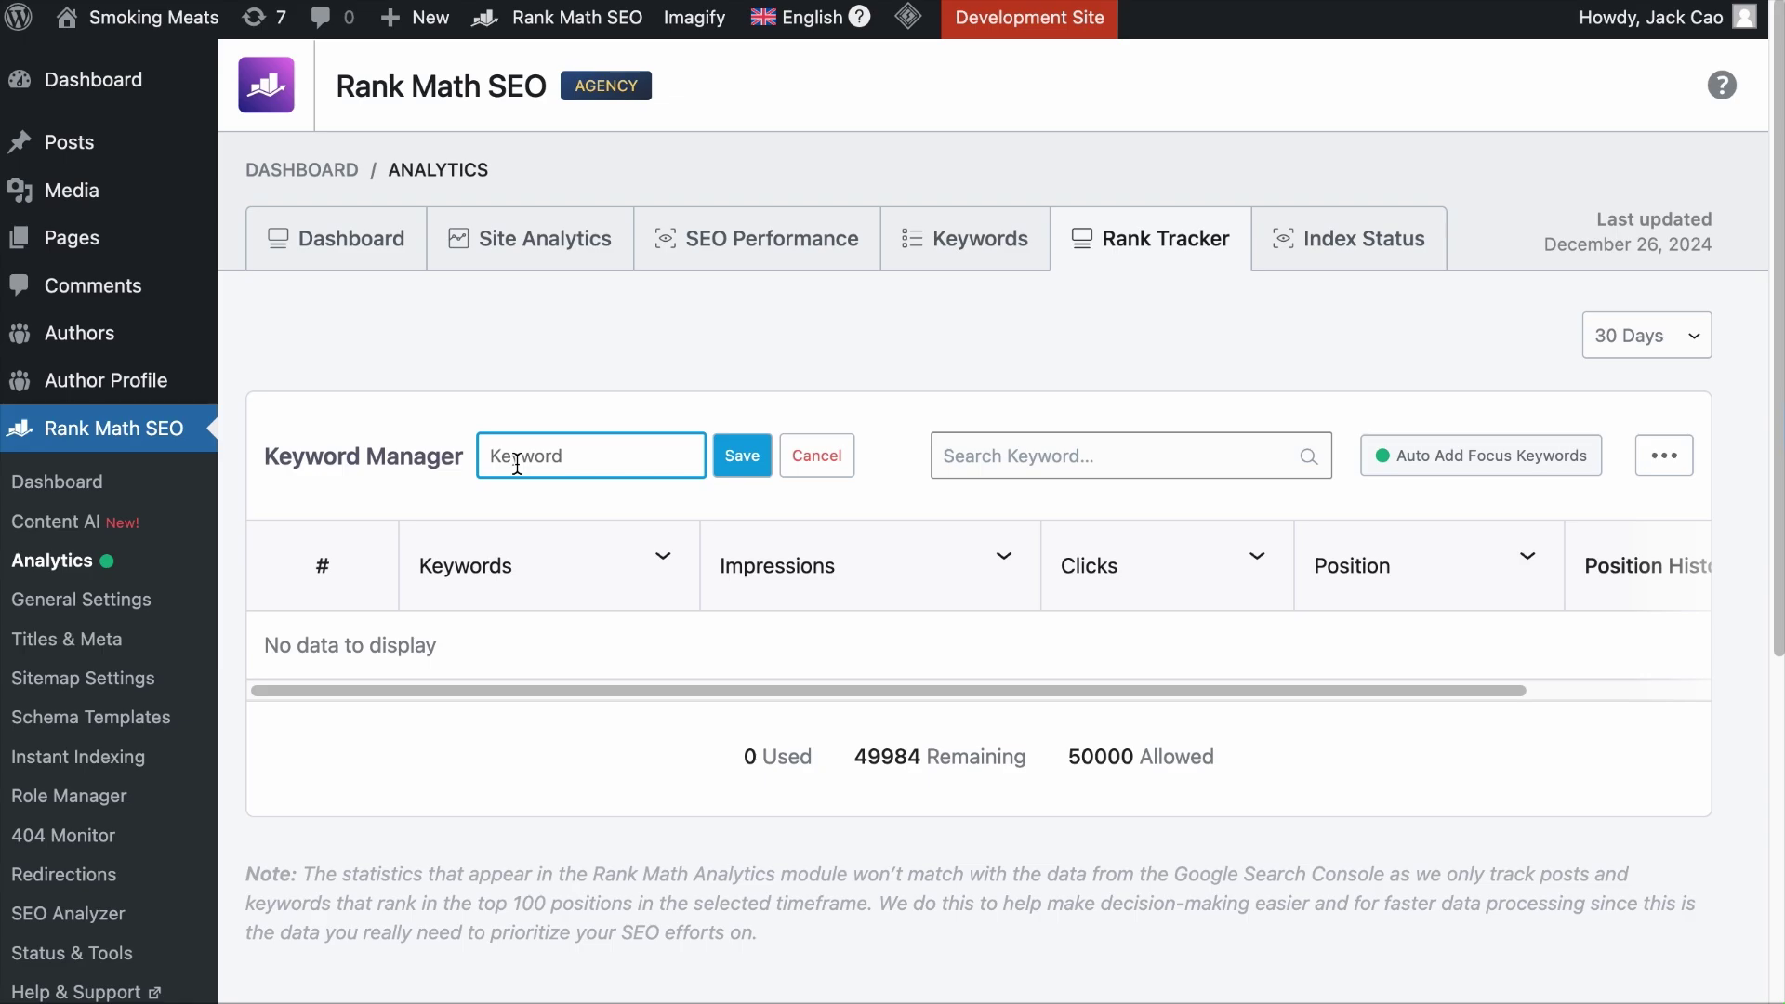
pyautogui.write('ninja air fryer chemicals')
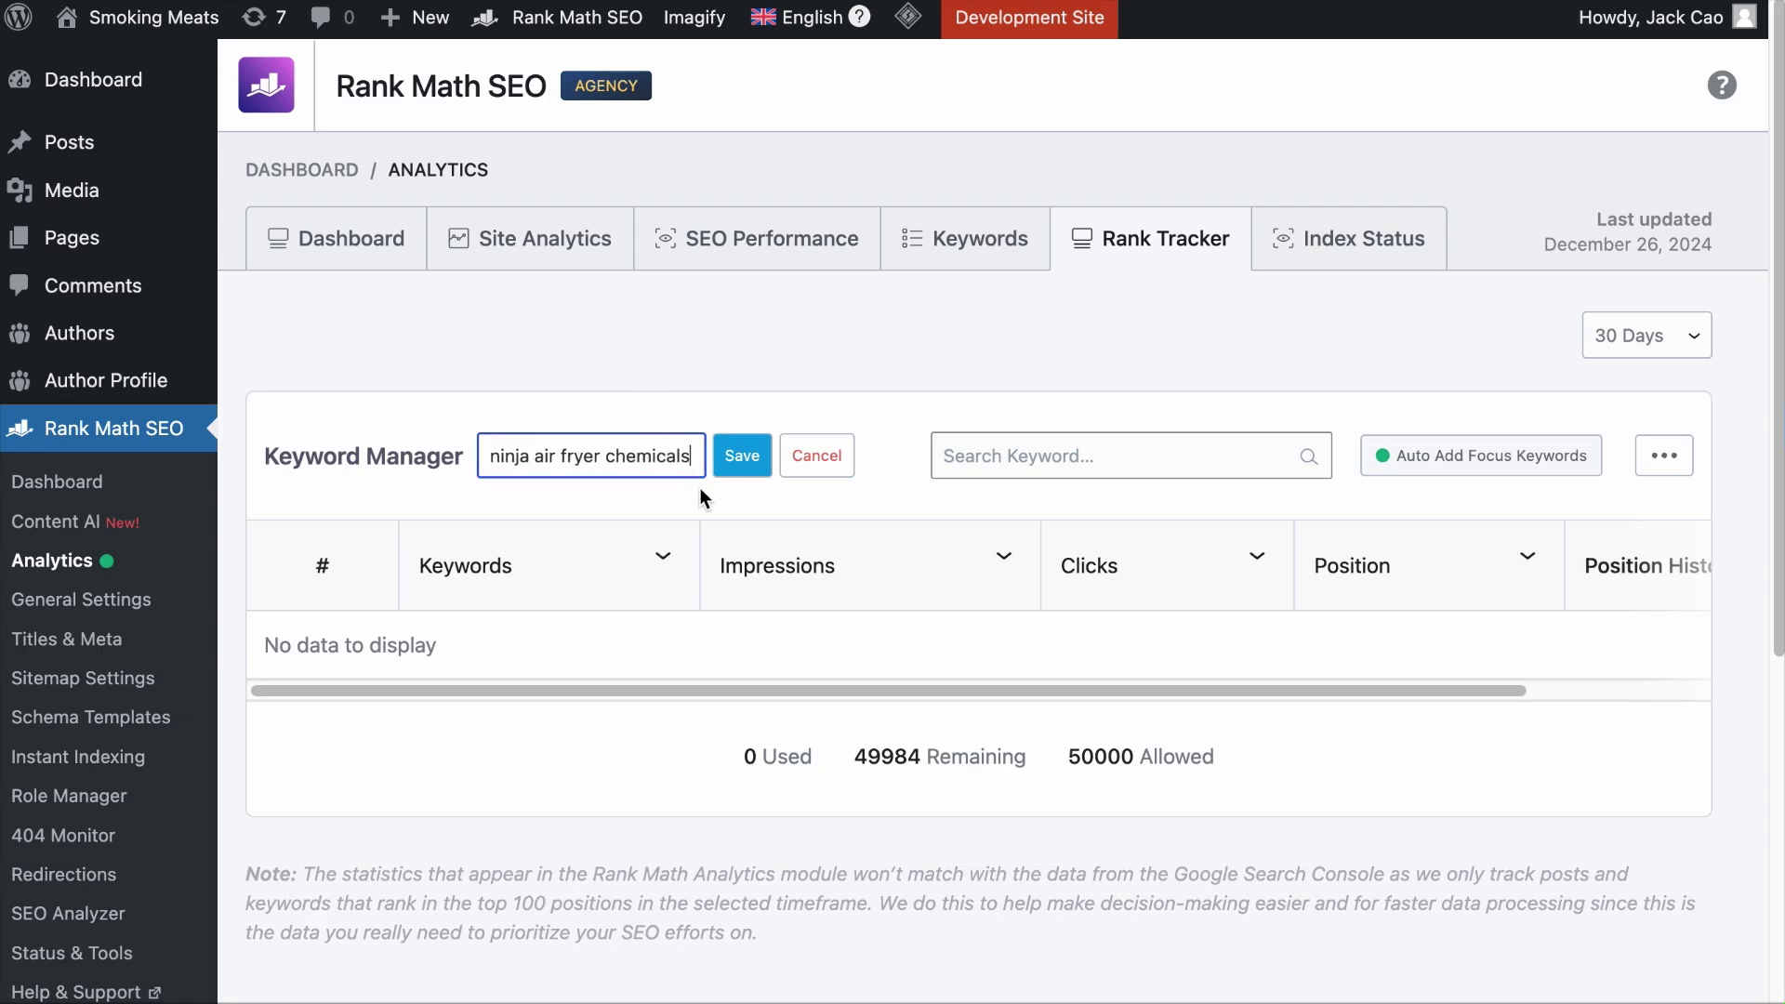
pyautogui.click(742, 456)
pyautogui.scroll(-5, 716, 465)
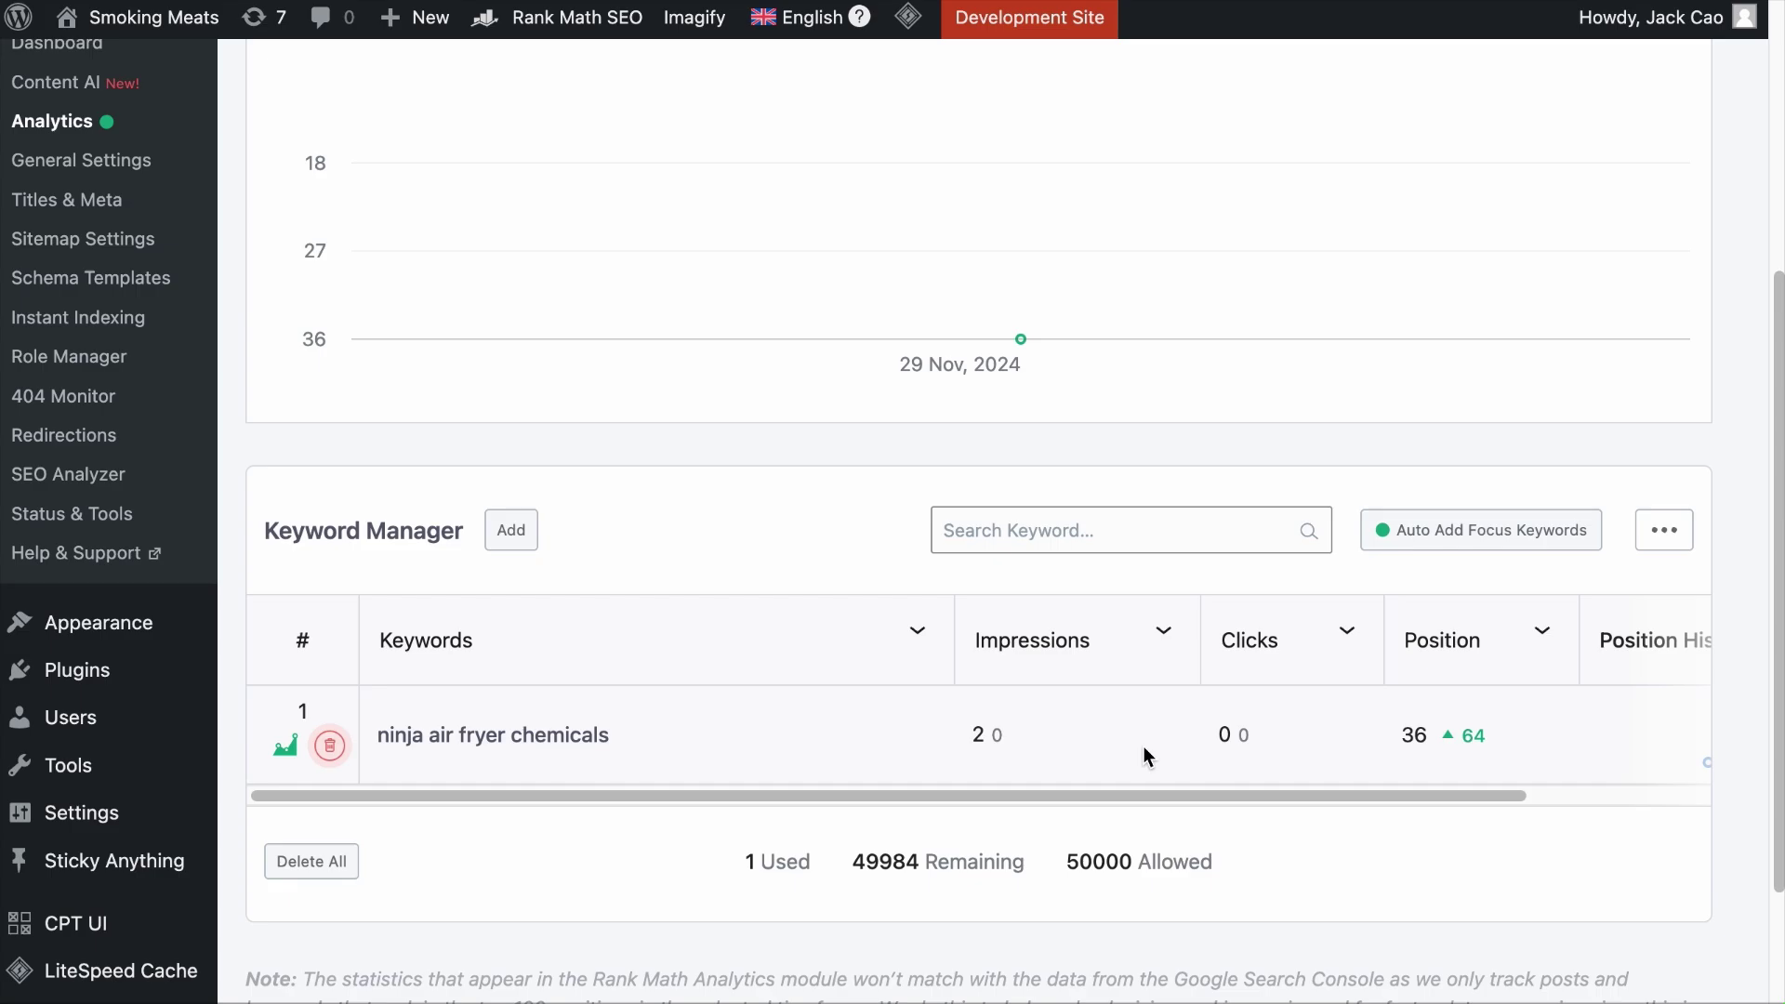
pyautogui.click(1412, 537)
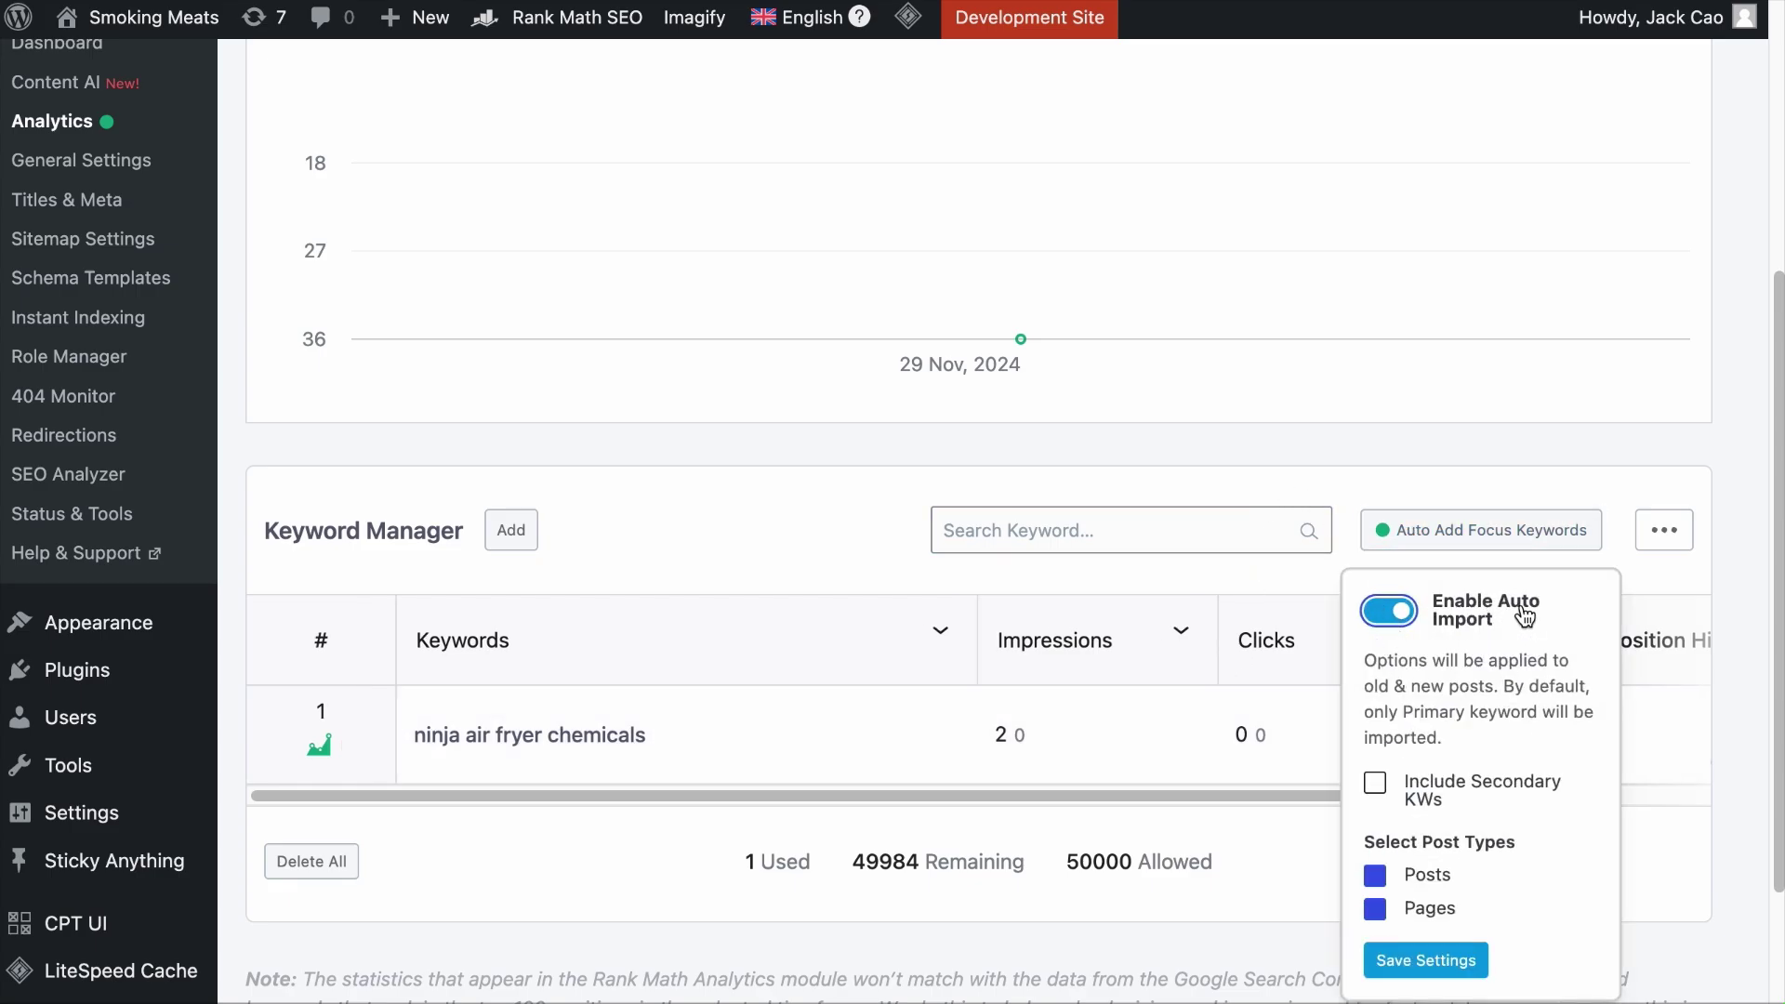
pyautogui.scroll(5, 1295, 478)
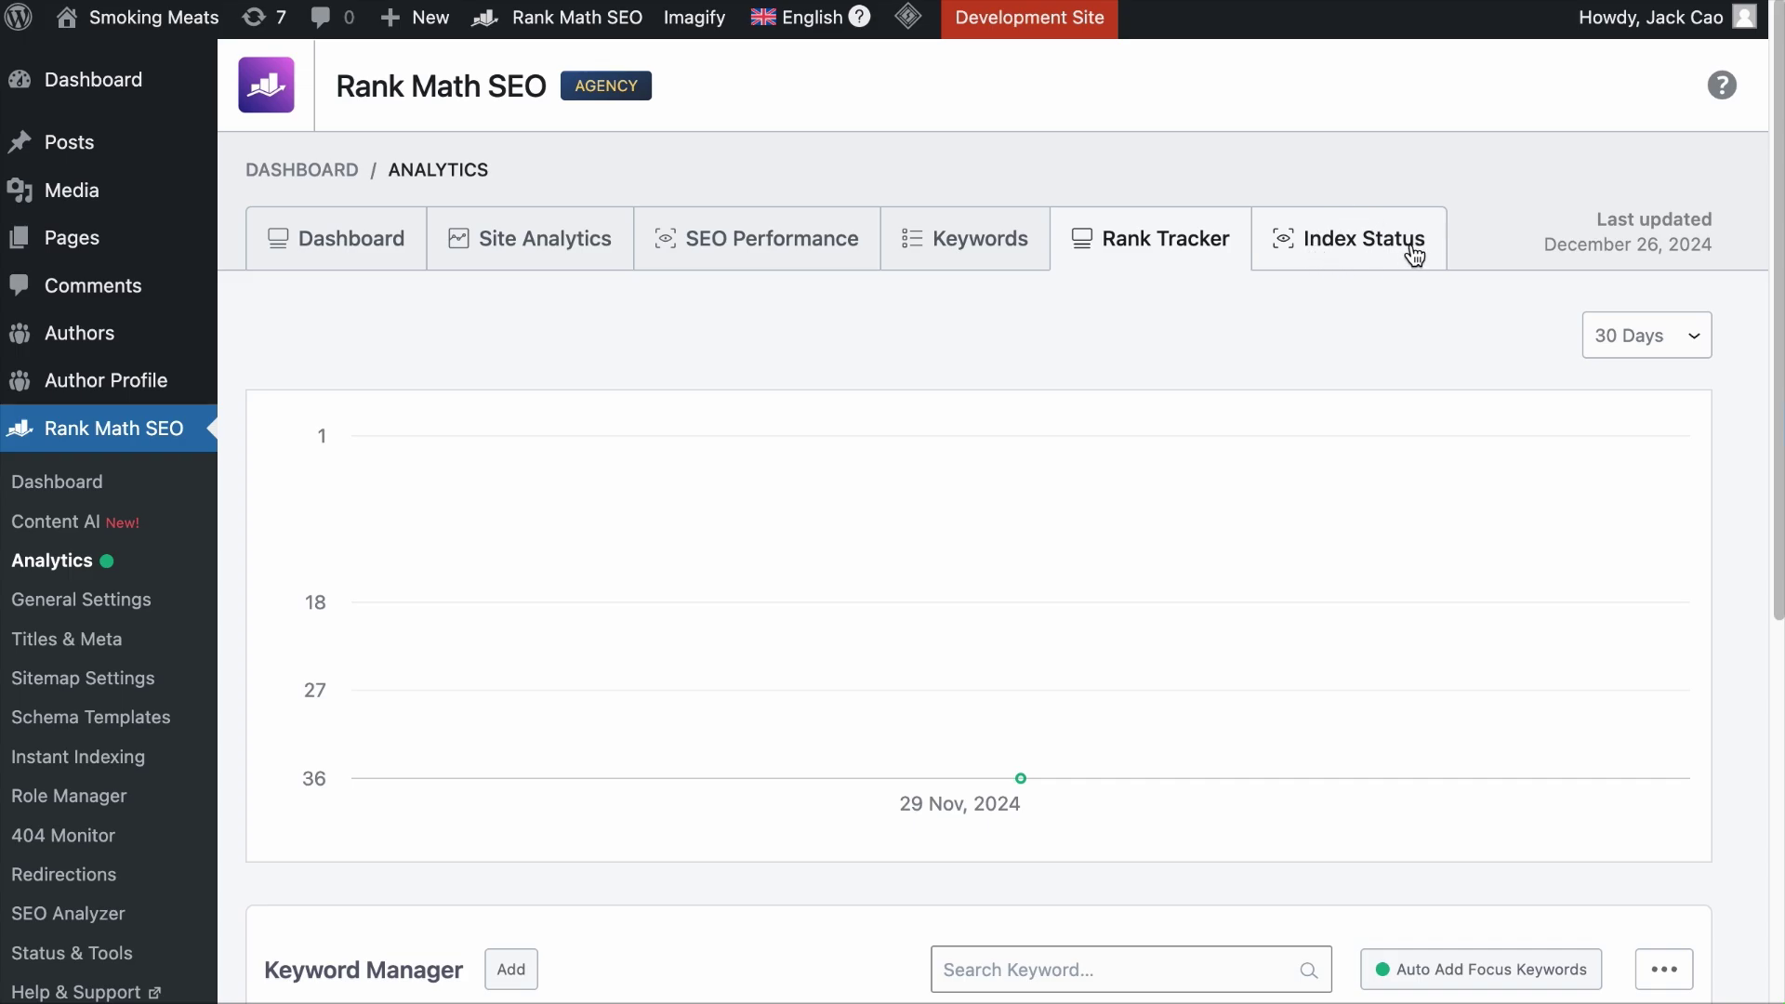
# - Open Index Status and filter its Content table by "Duplicate, Google chose different canonical than user"
pyautogui.click(1363, 239)
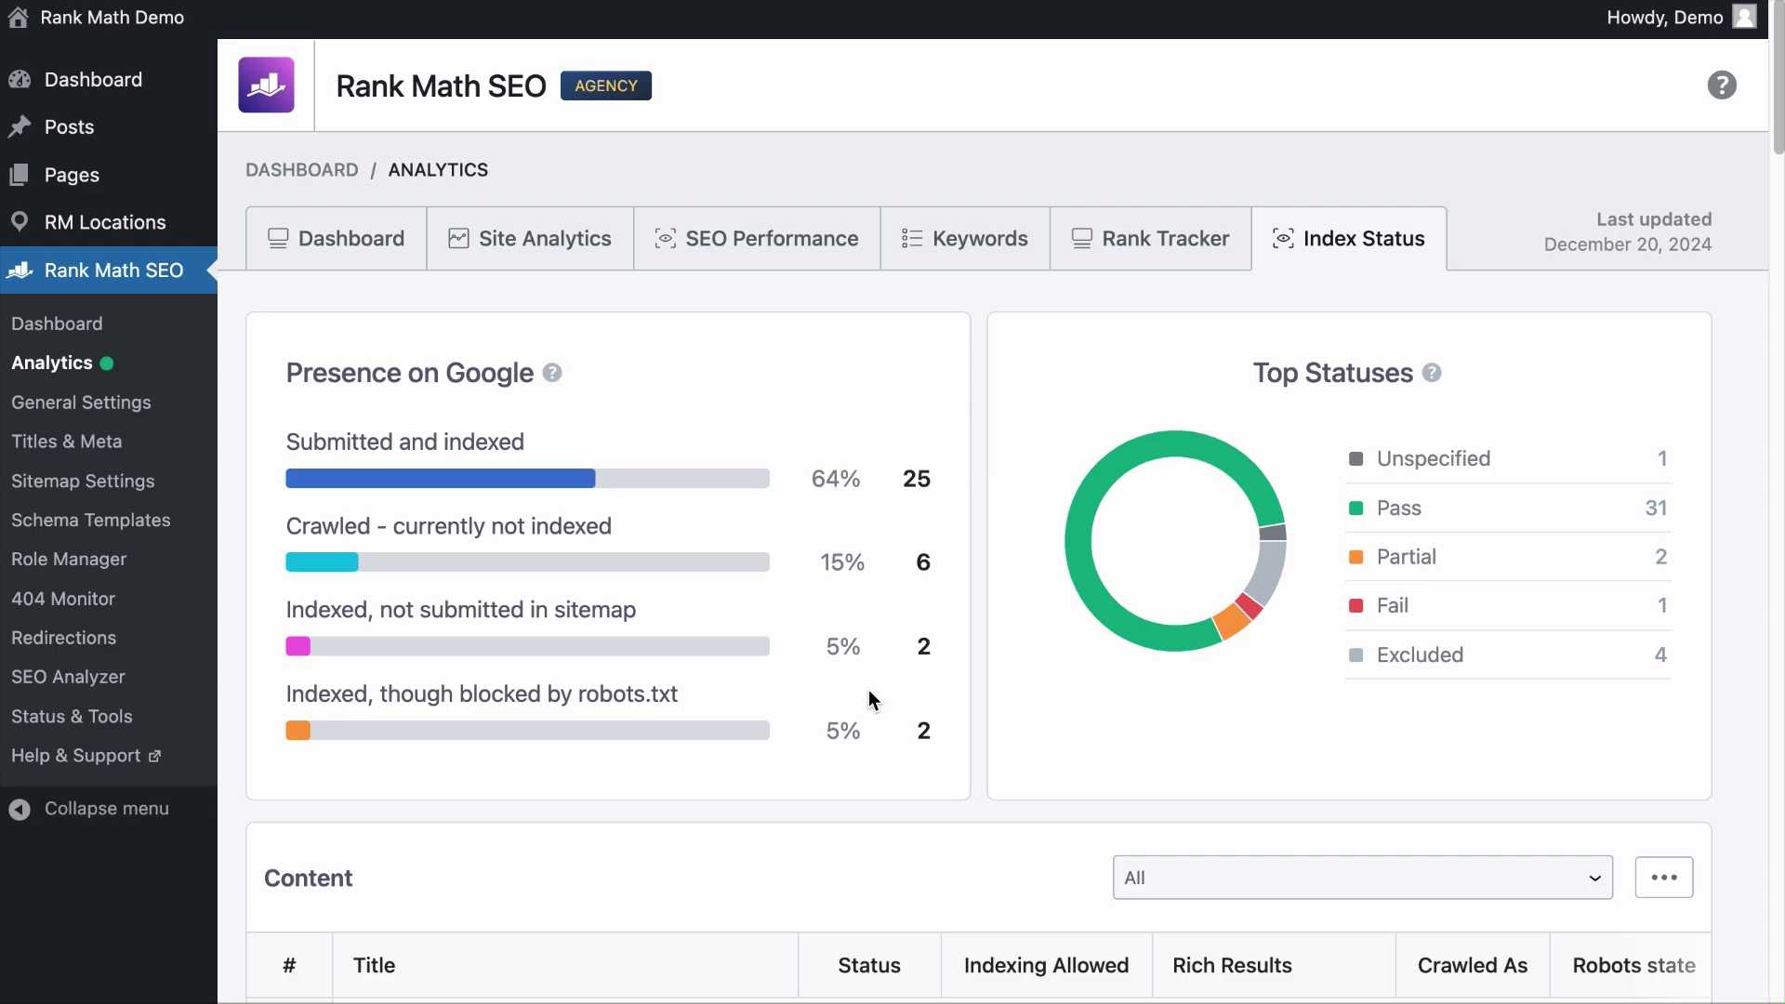
pyautogui.scroll(-8, 868, 690)
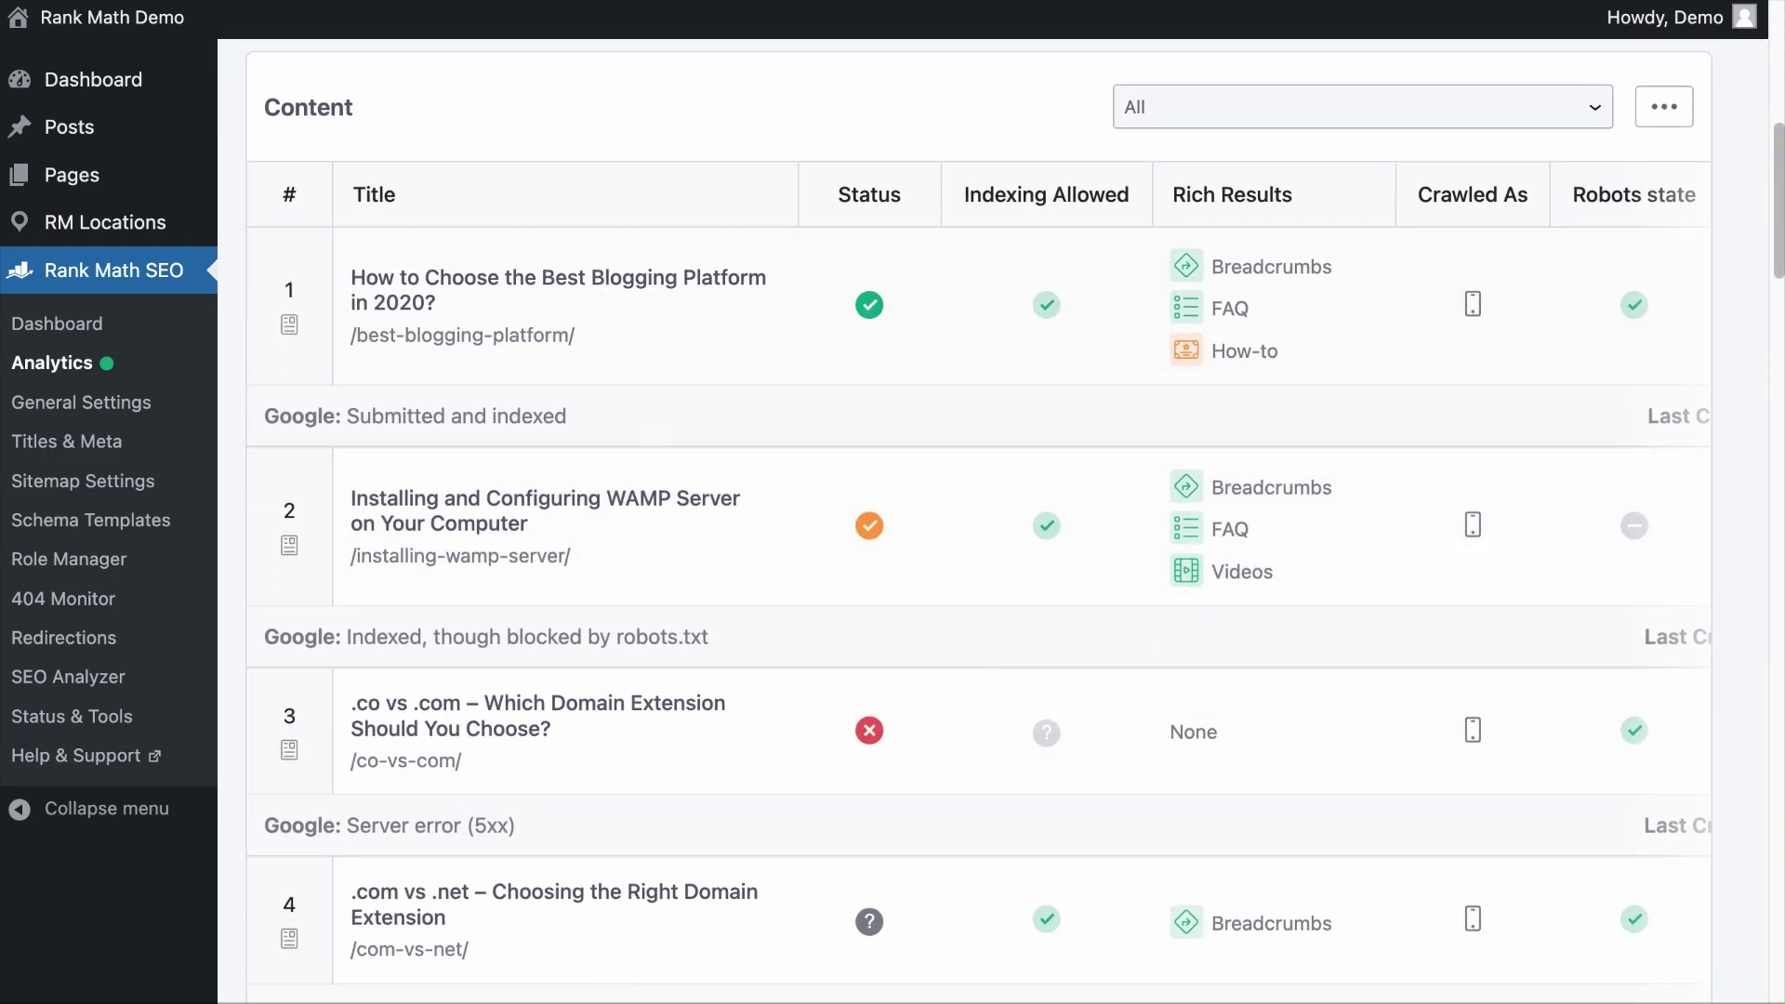
pyautogui.scroll(1, 1488, 446)
pyautogui.click(1475, 167)
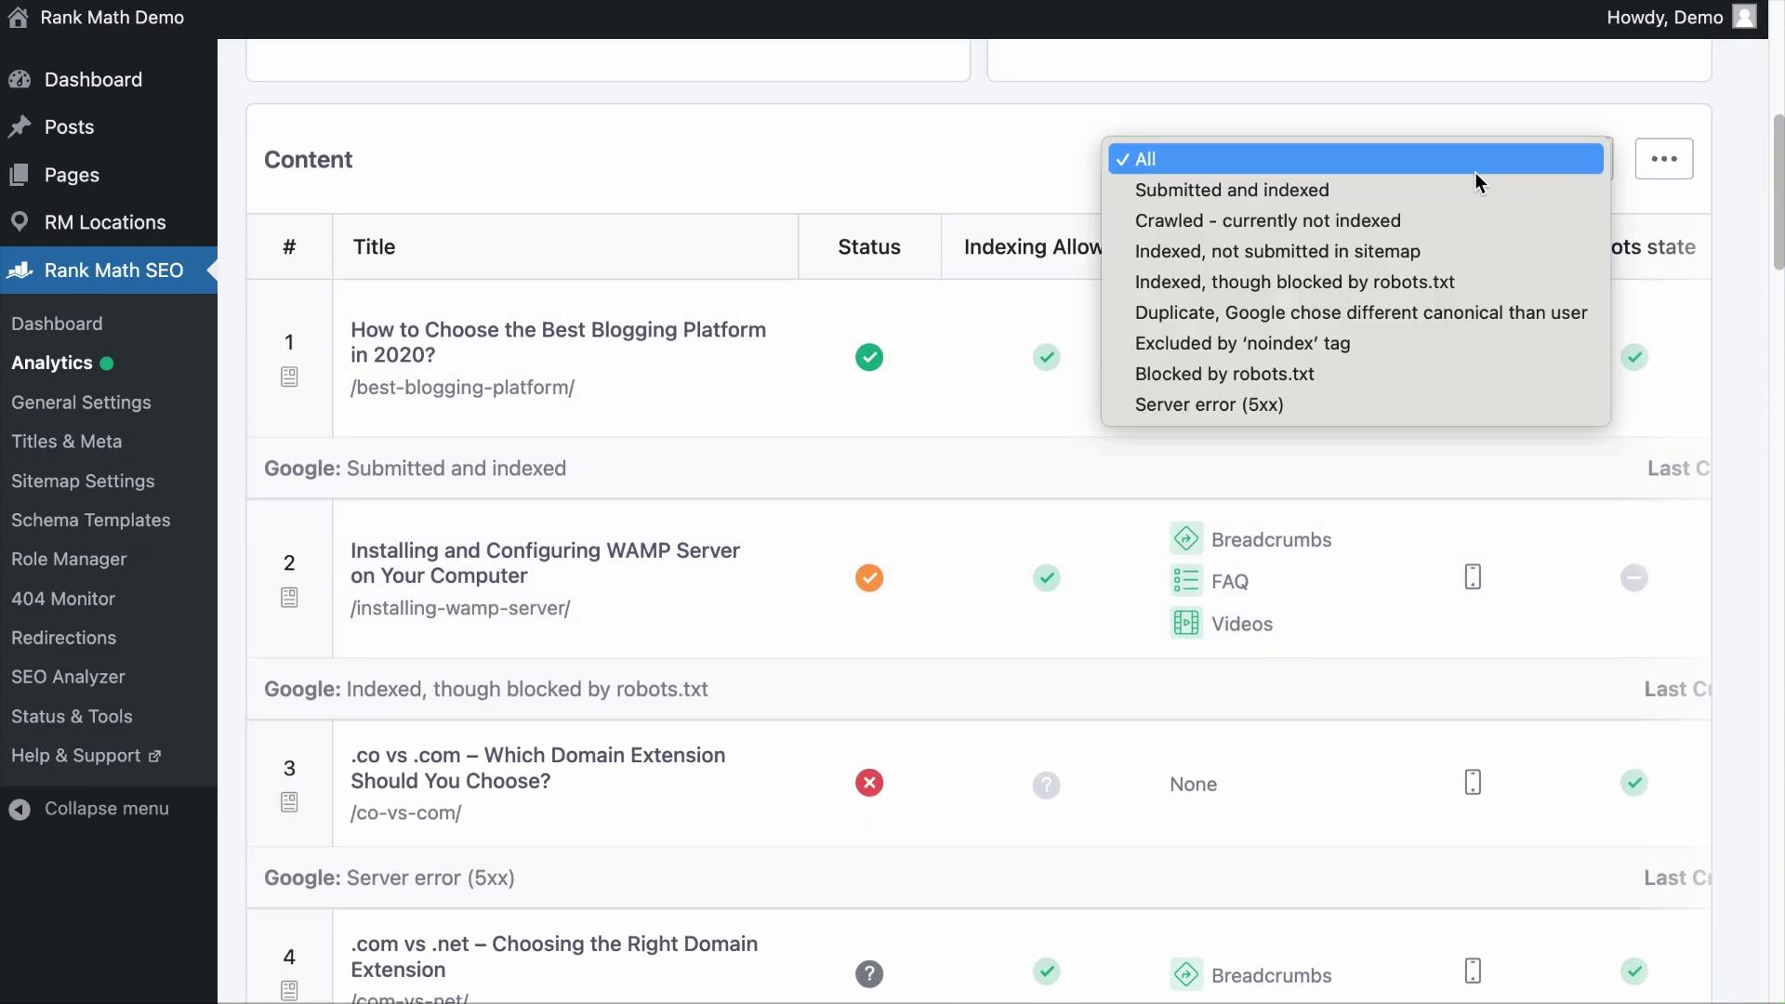
pyautogui.click(1485, 311)
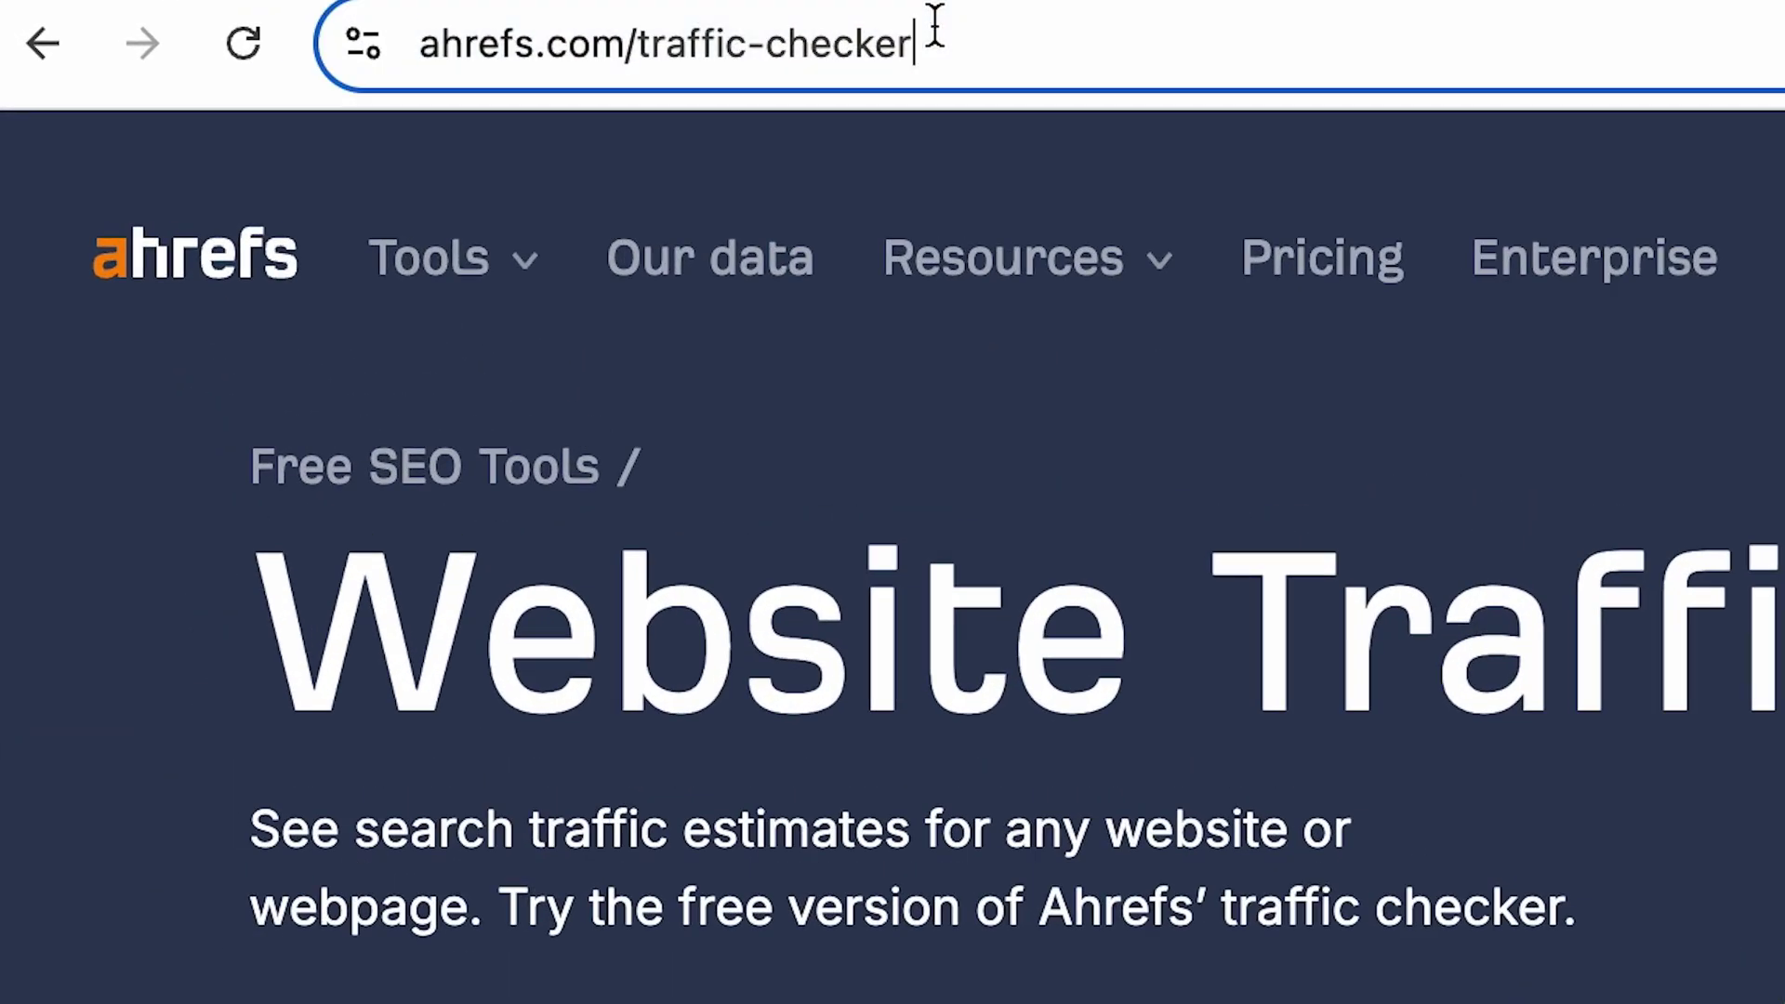
# - Switch to the Ahrefs Website Traffic Checker and check the traffic of rankmath.com including subdomains
pyautogui.click(468, 20)
pyautogui.click(516, 621)
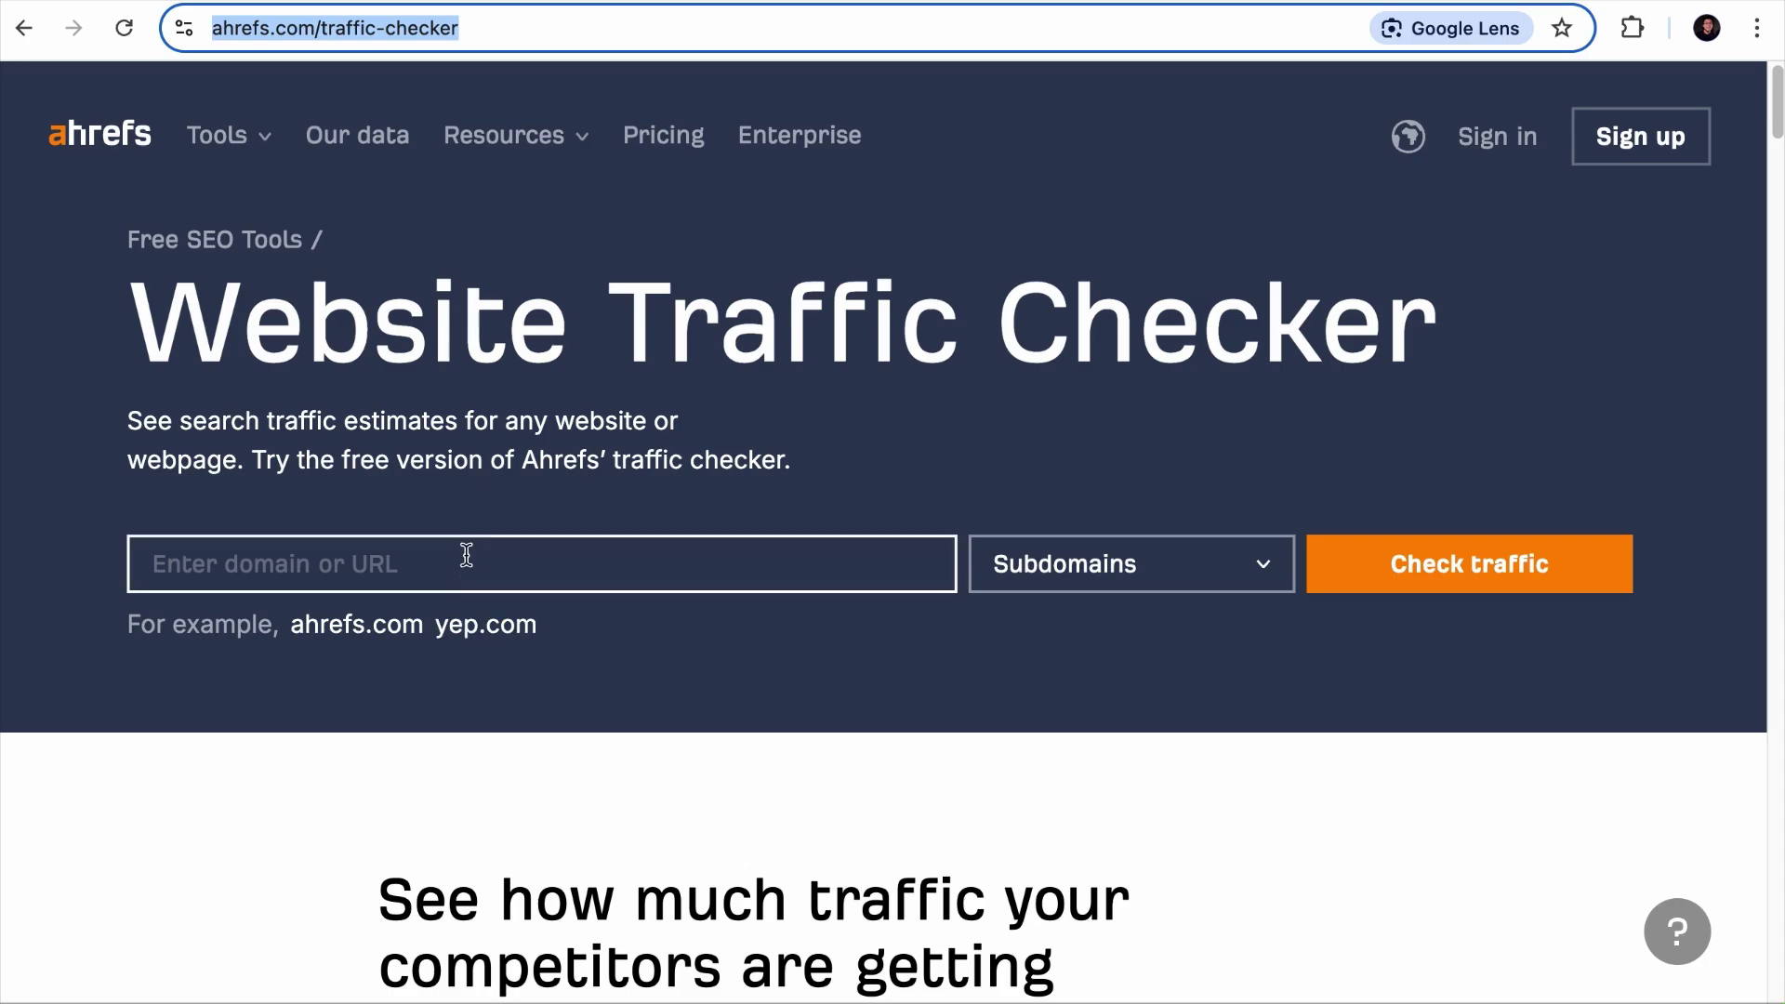
pyautogui.write('rankmath.com')
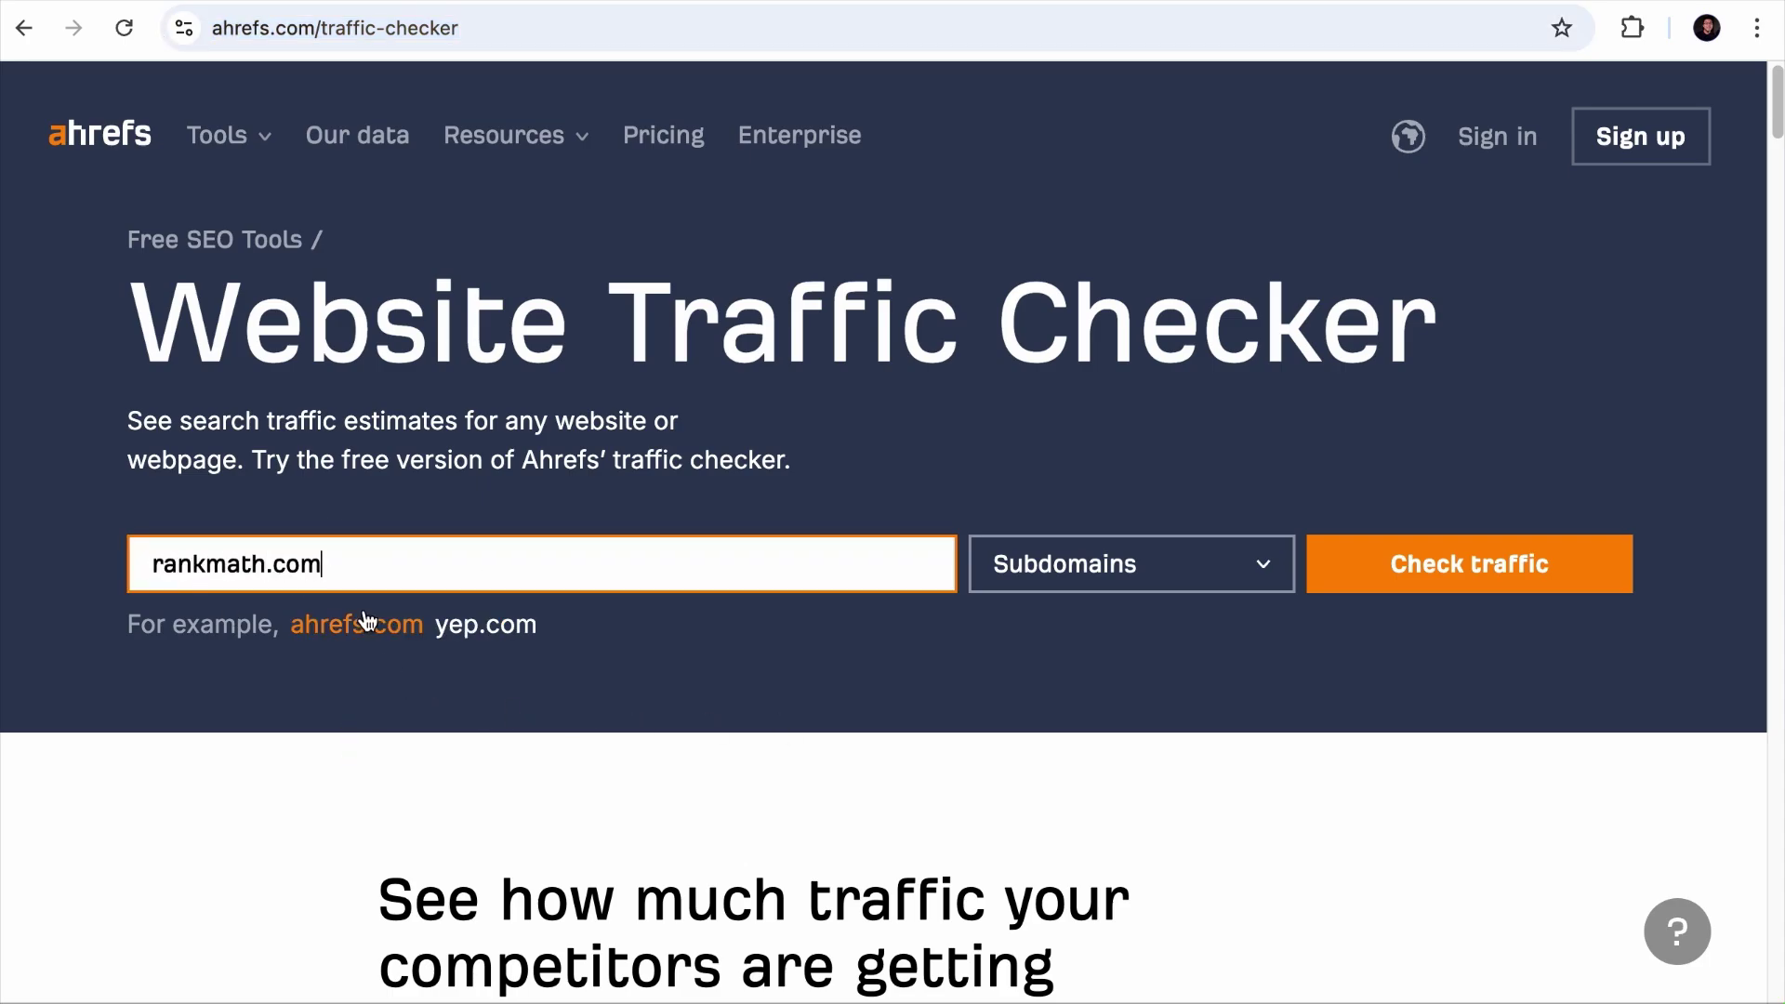
pyautogui.click(1342, 585)
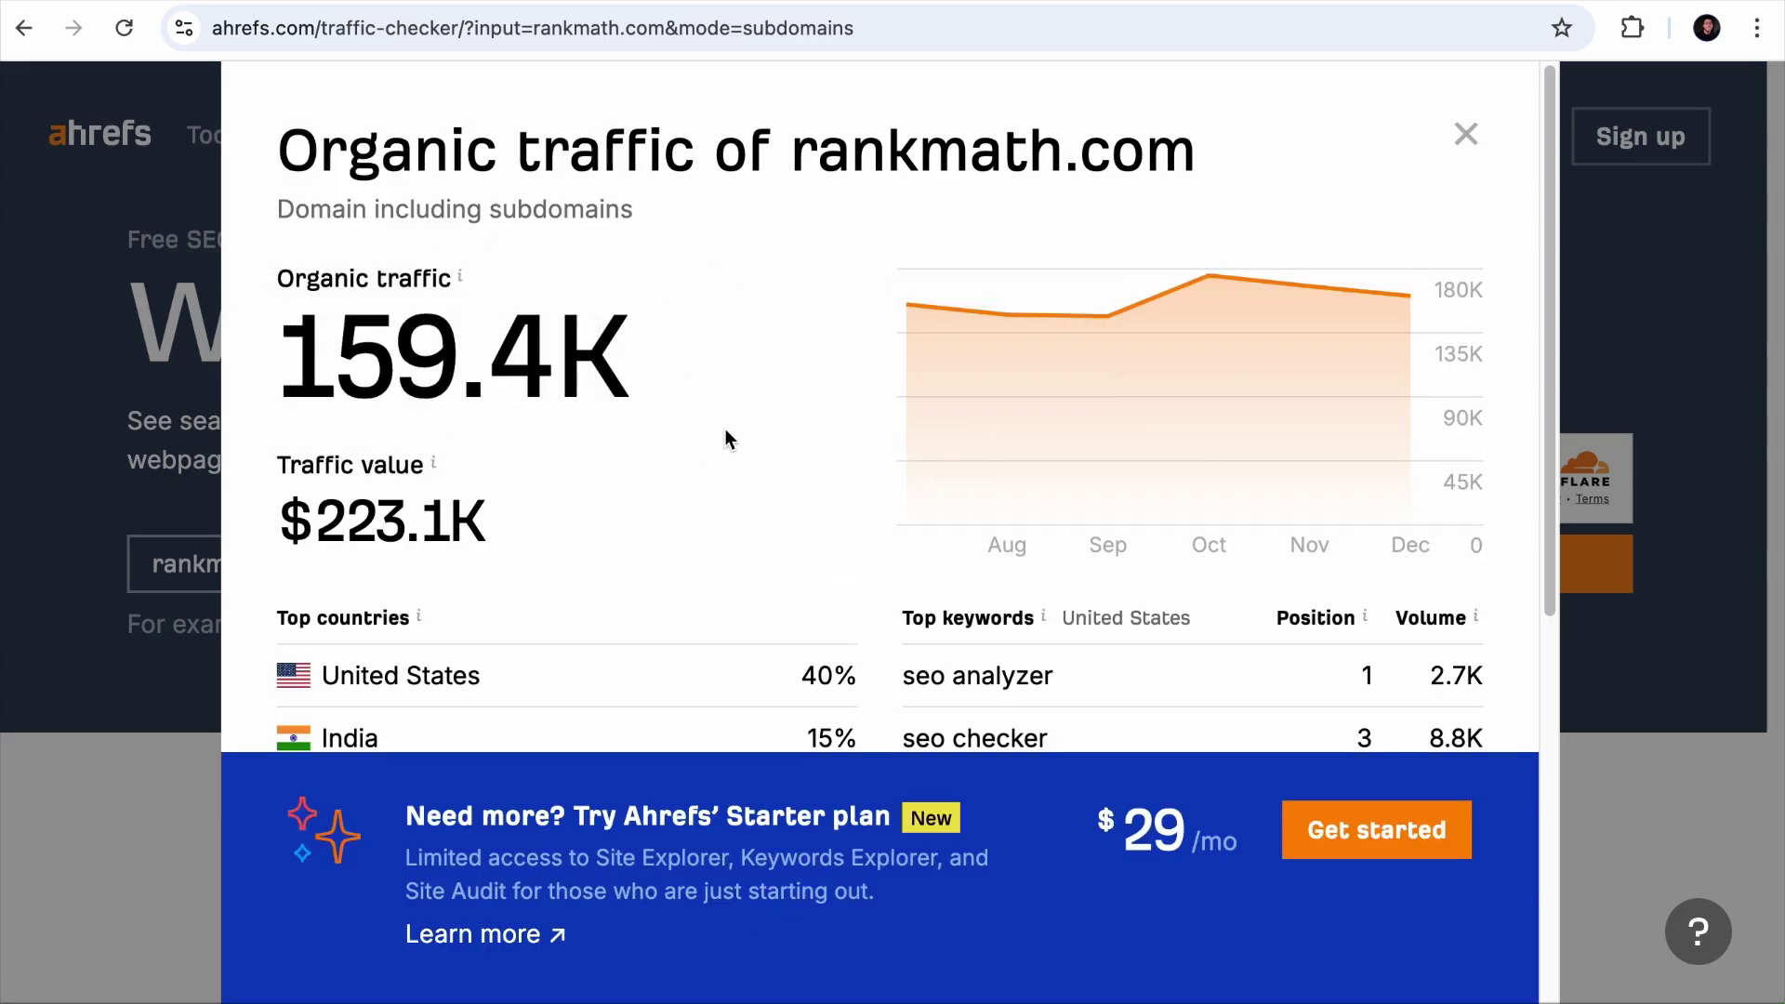
# - Examine the organic traffic report's trend, traffic value, top countries, top keywords and top pages for rankmath.com
pyautogui.scroll(-3, 721, 446)
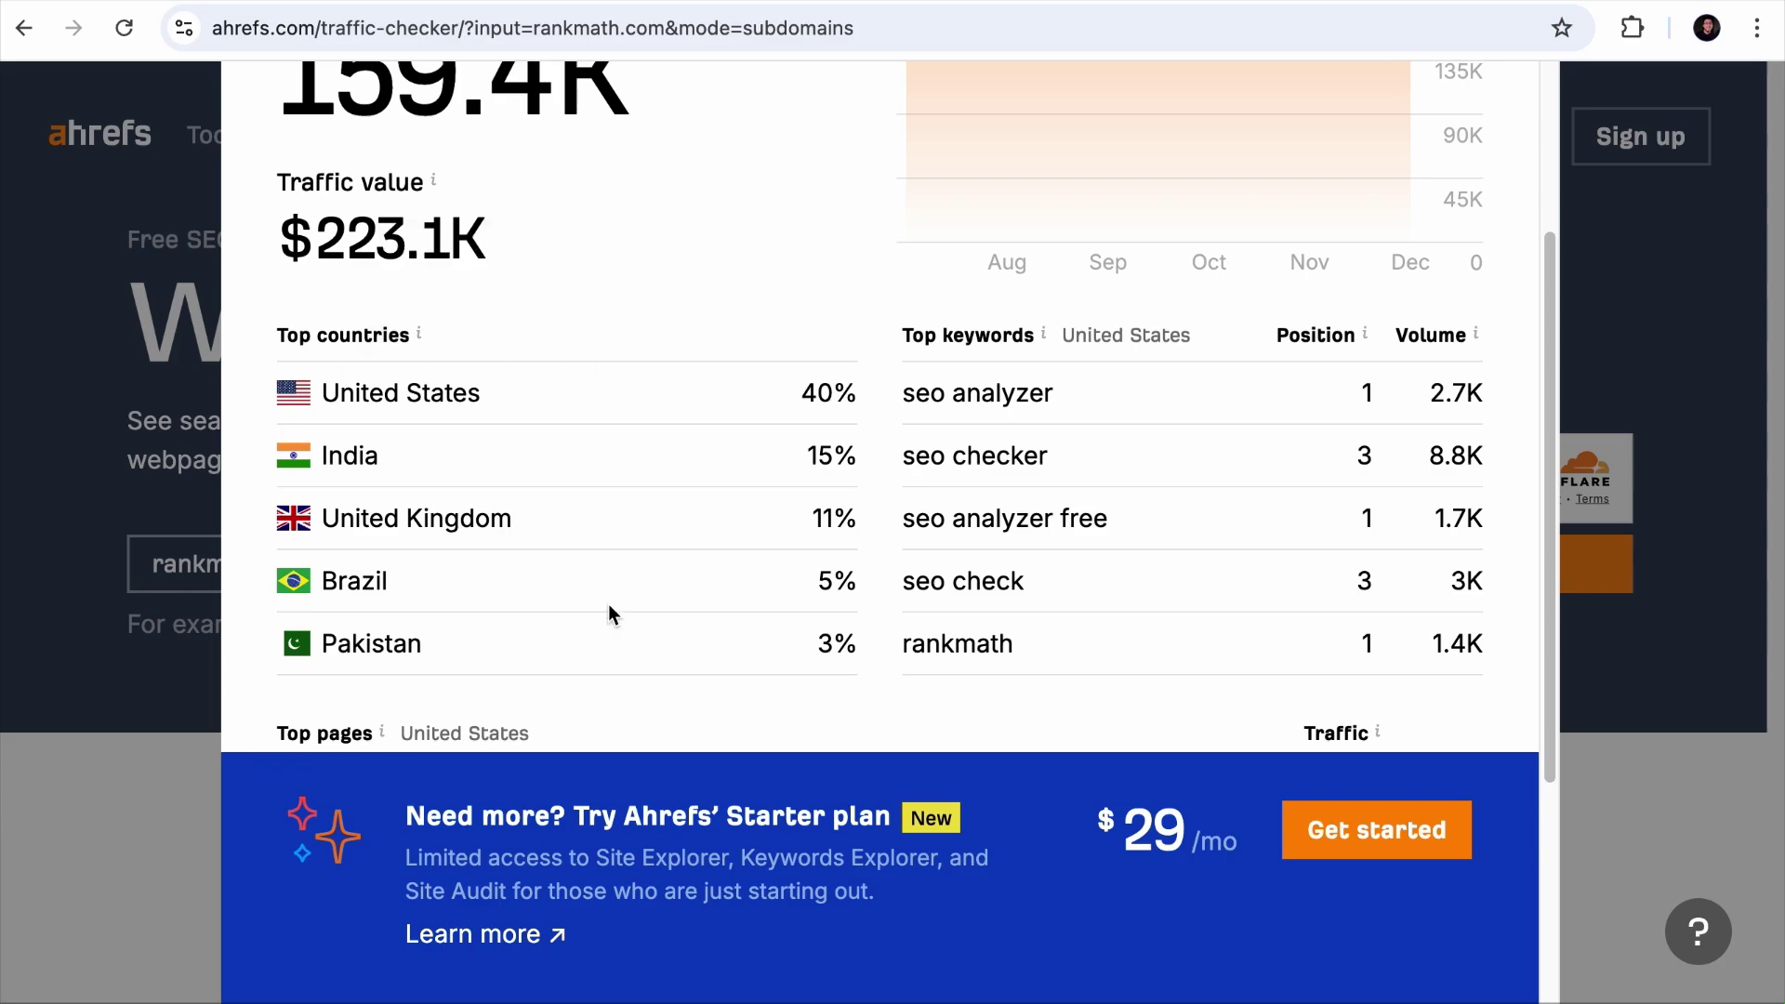
pyautogui.moveTo(449, 325)
pyautogui.scroll(-4, 1183, 548)
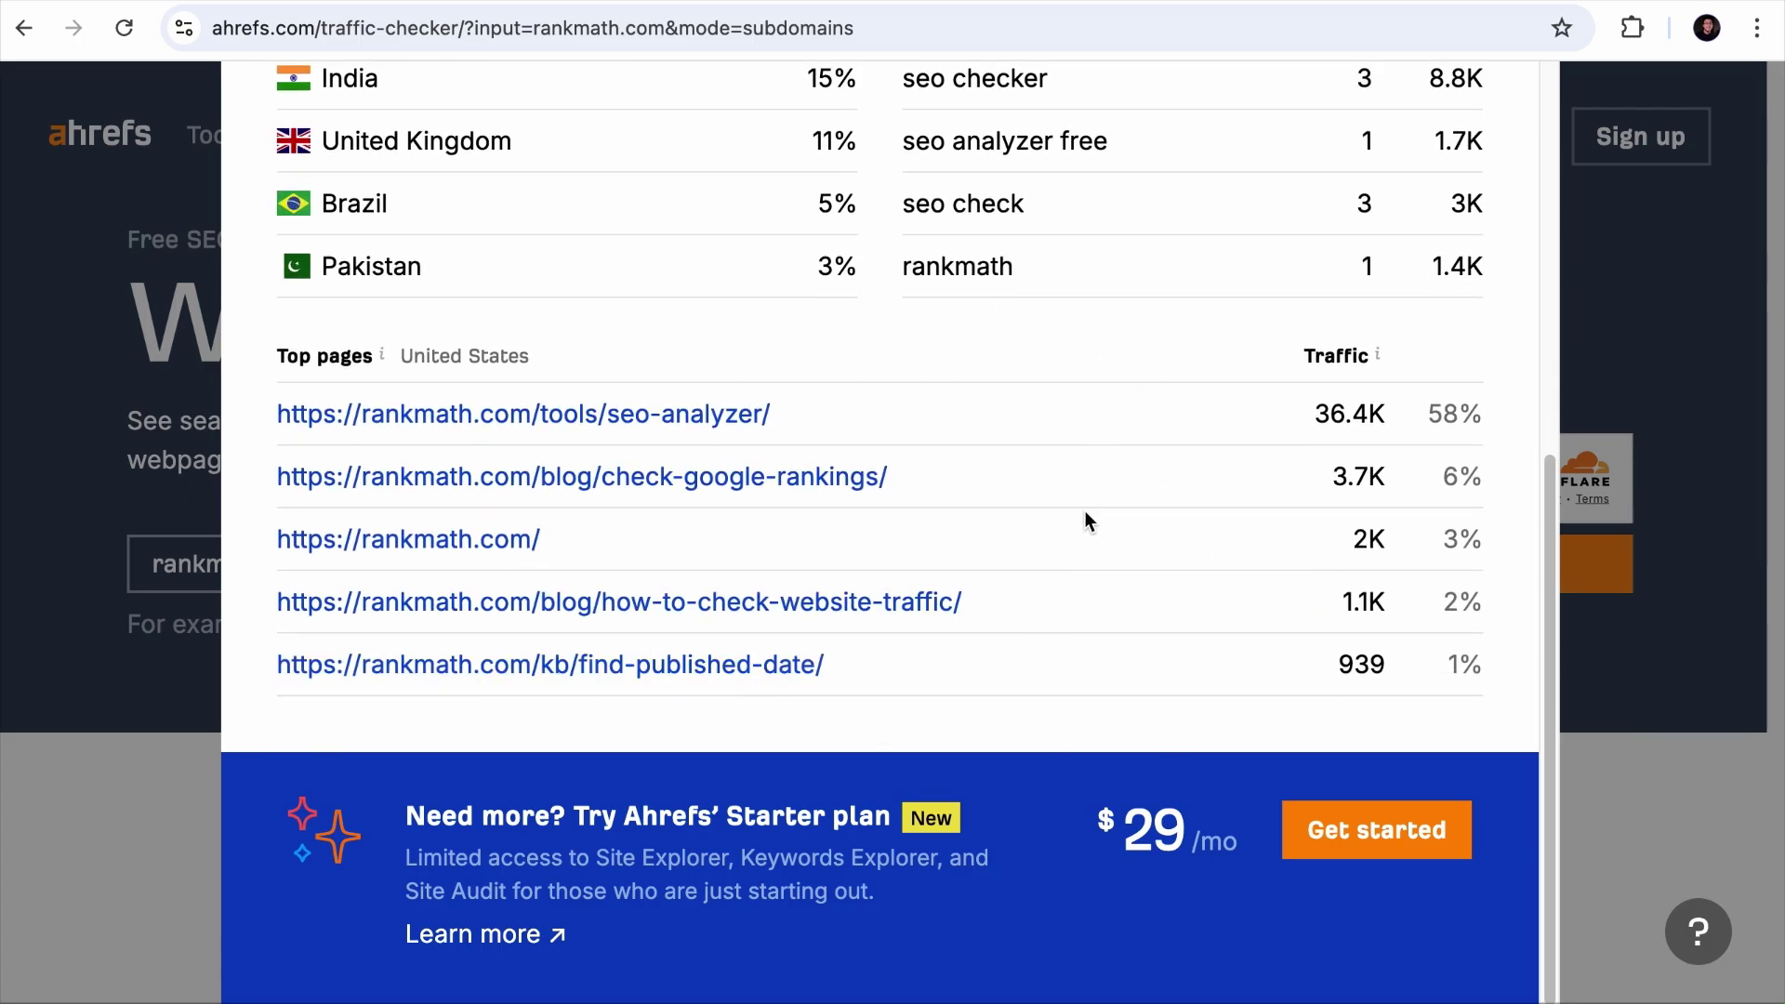
pyautogui.scroll(5, 1084, 511)
pyautogui.scroll(1, 1084, 511)
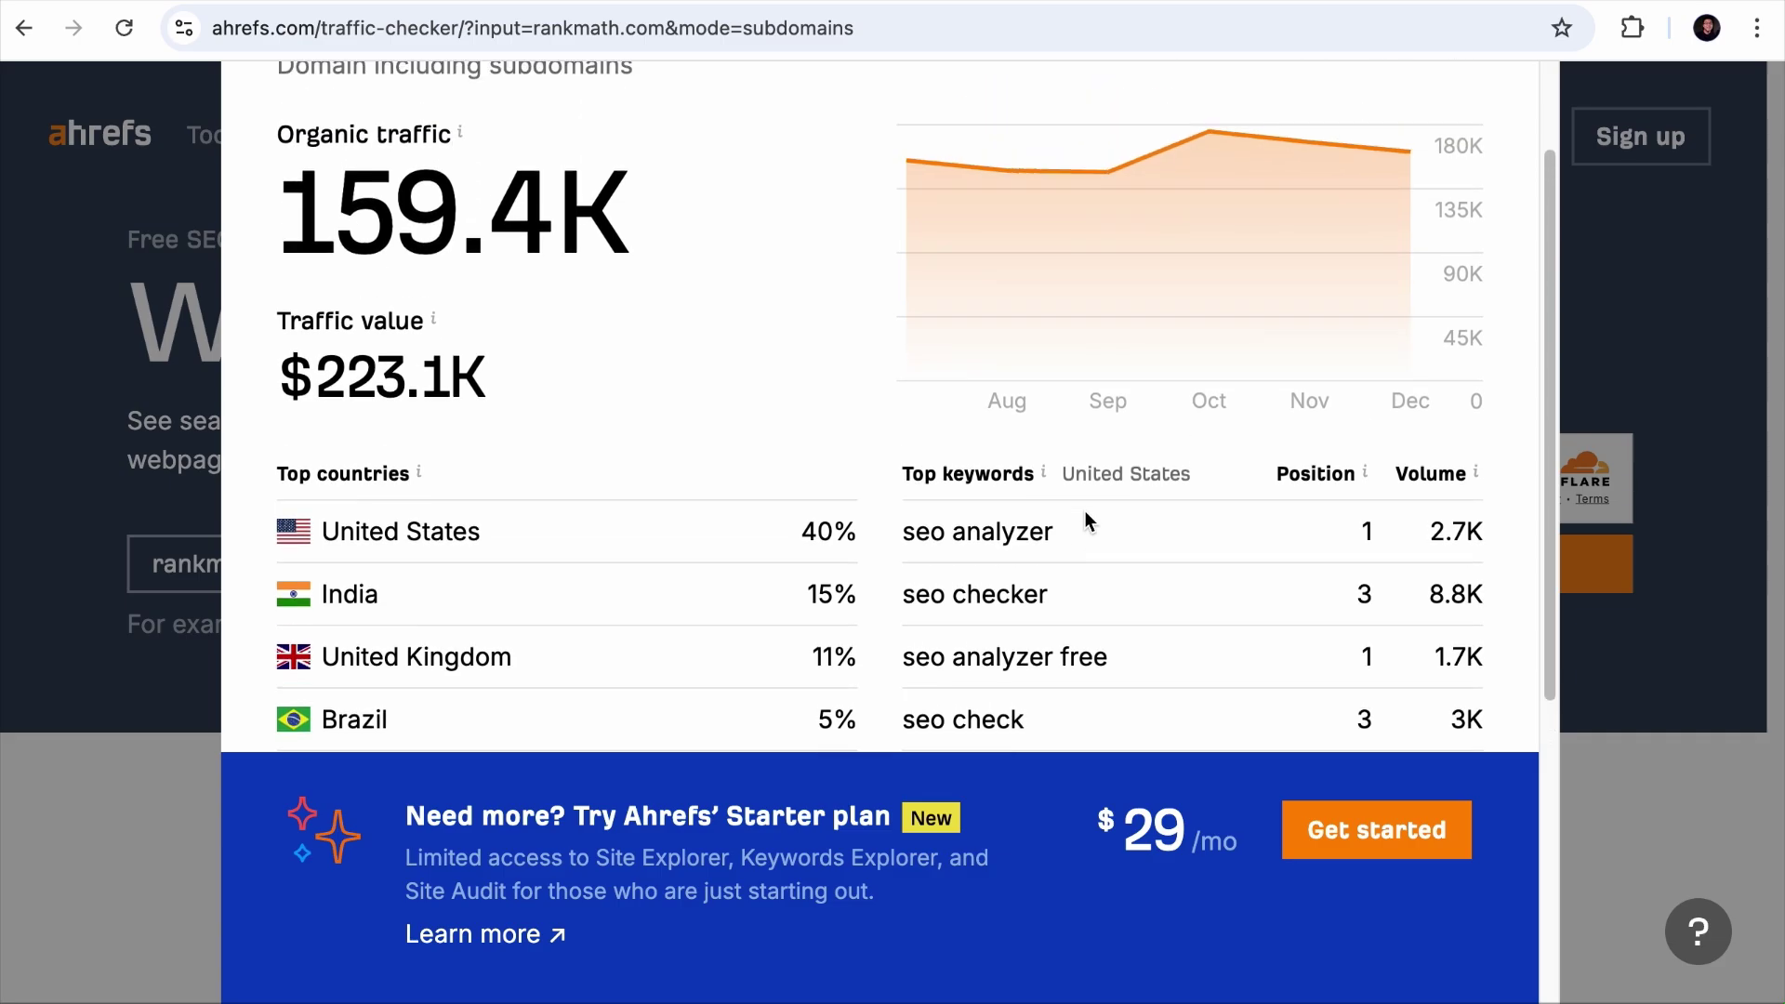
pyautogui.scroll(2, 1084, 511)
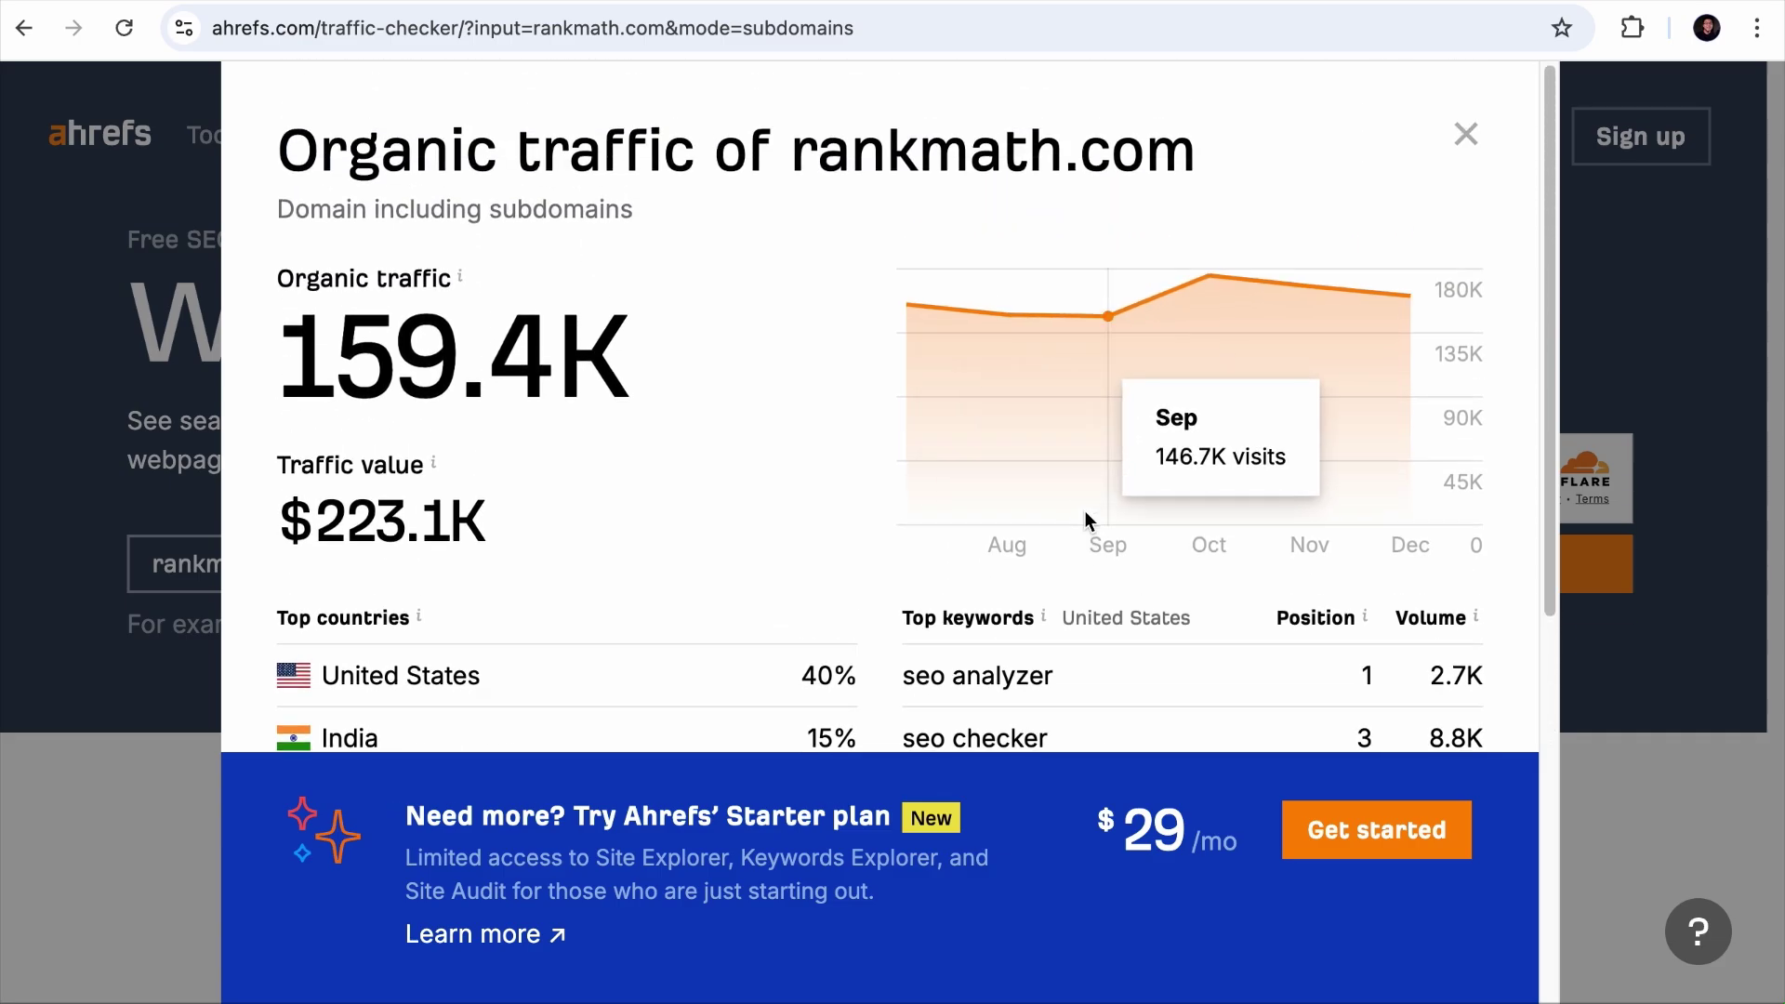
pyautogui.scroll(-7, 1084, 510)
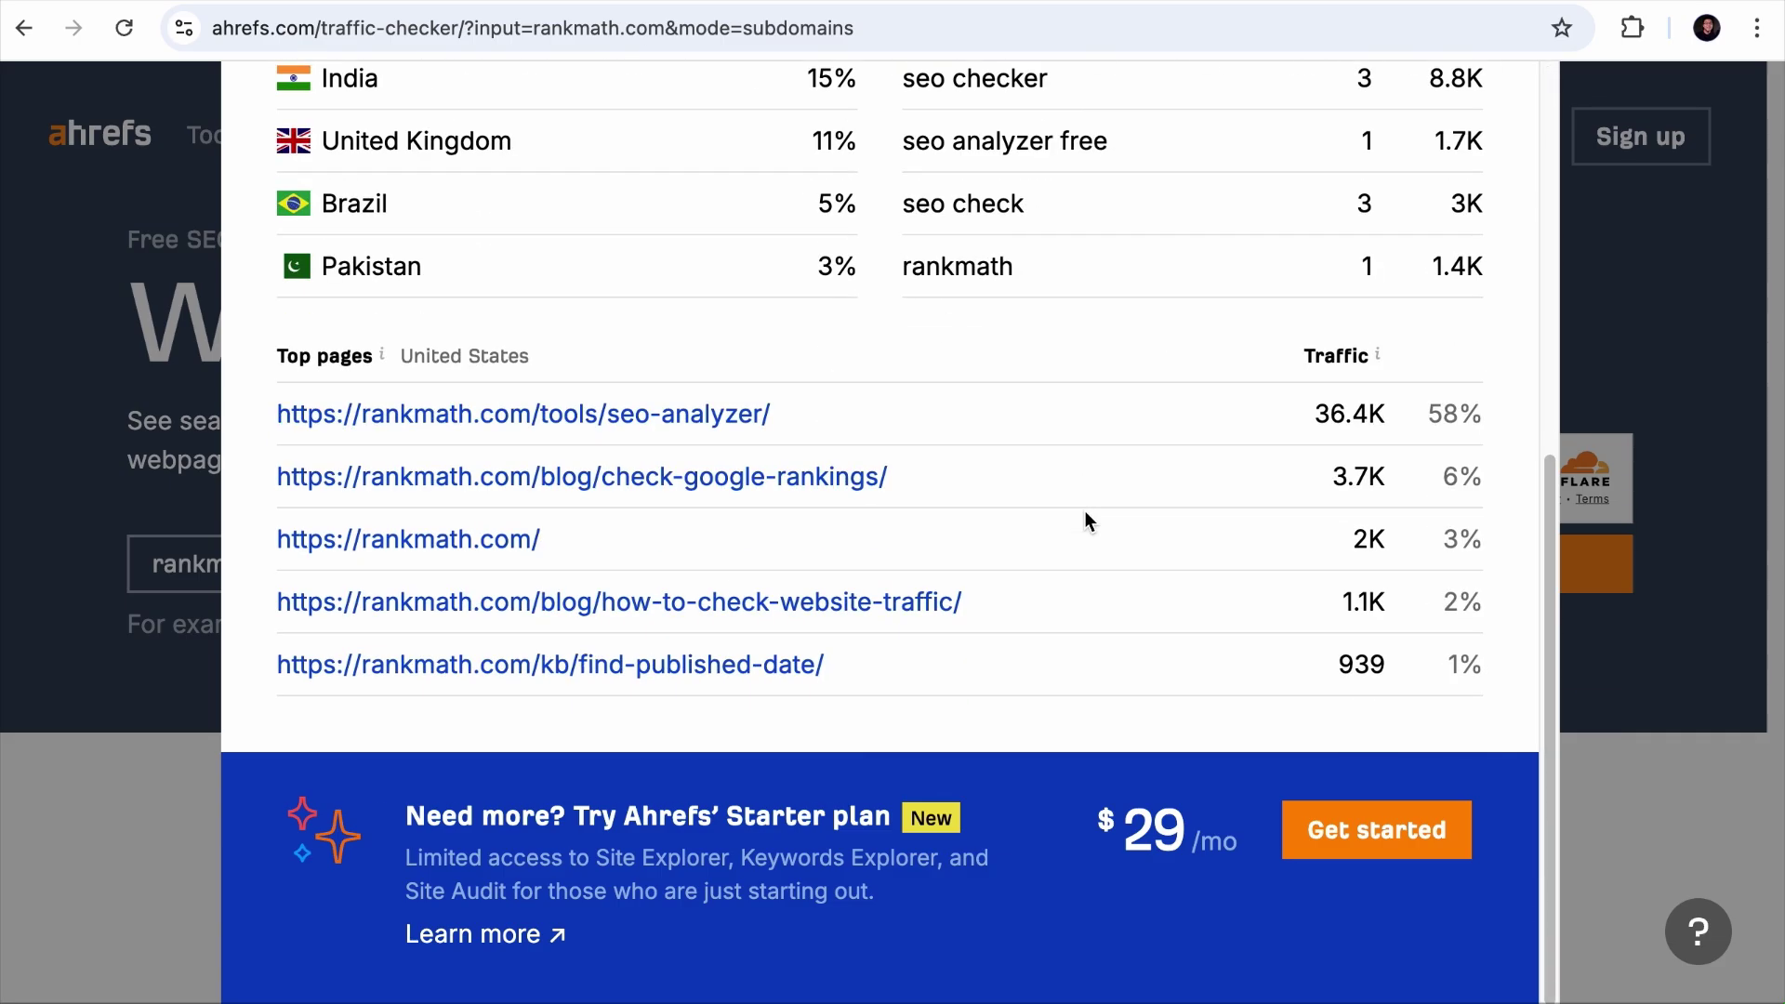
pyautogui.scroll(4, 1084, 510)
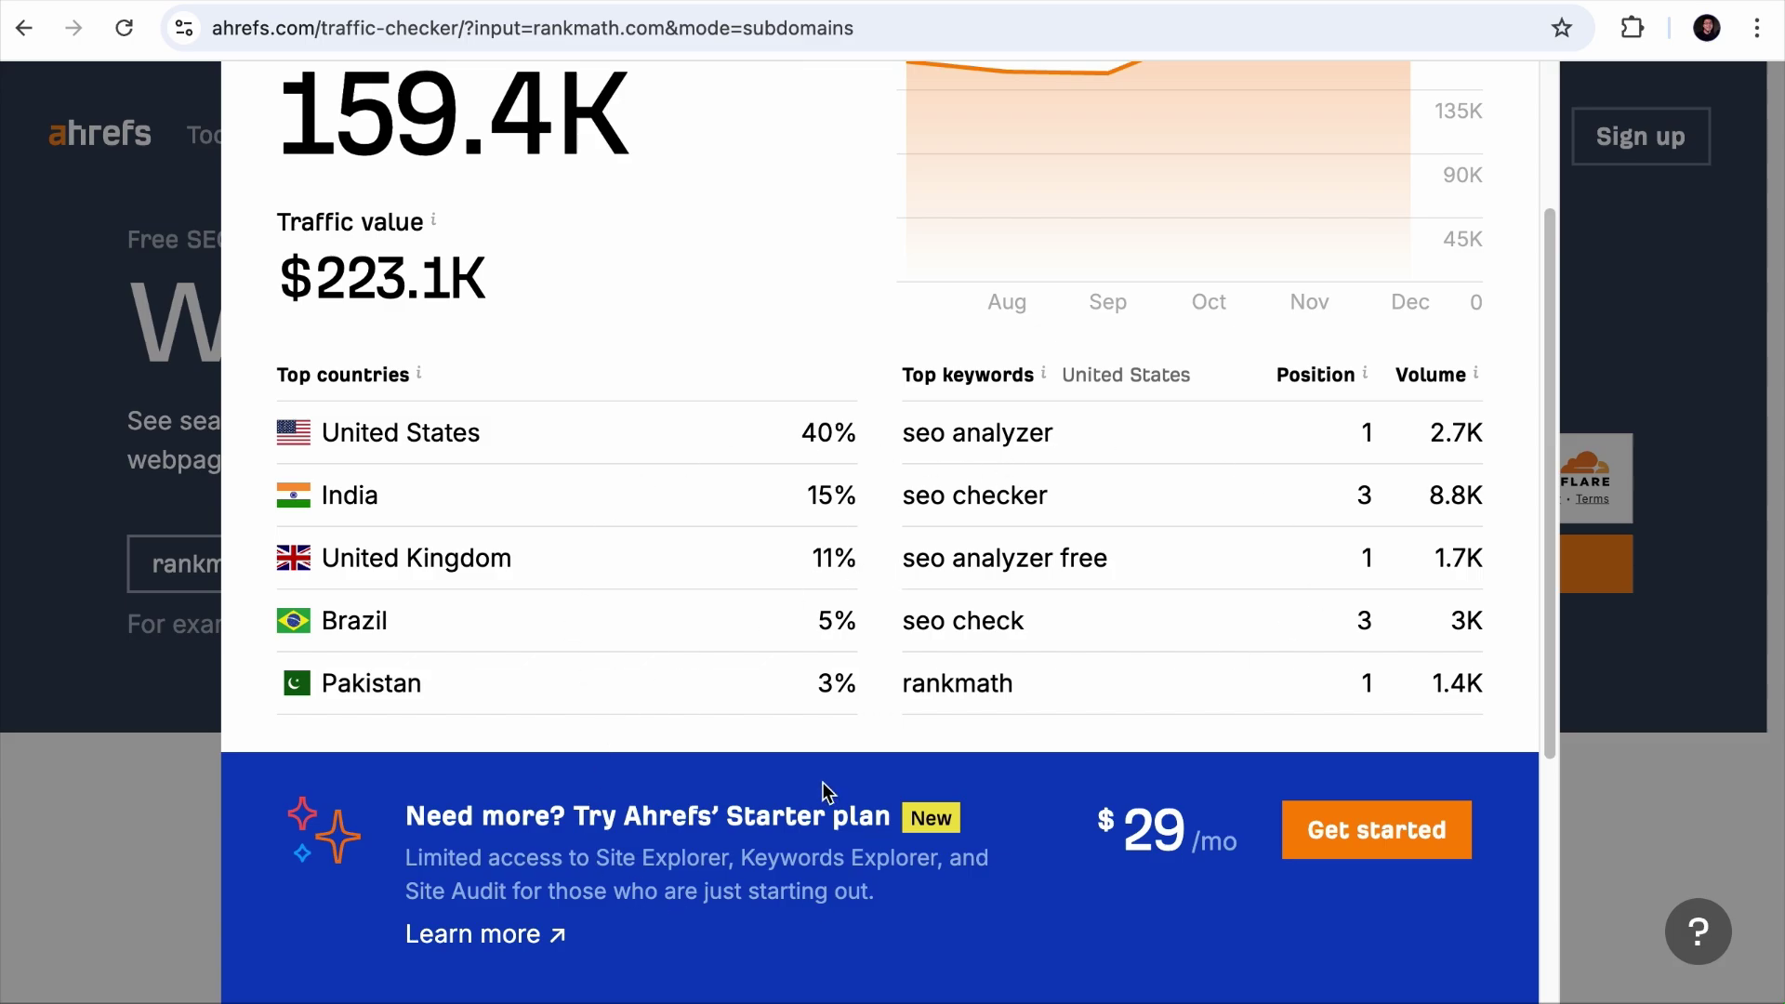
pyautogui.scroll(-4, 896, 614)
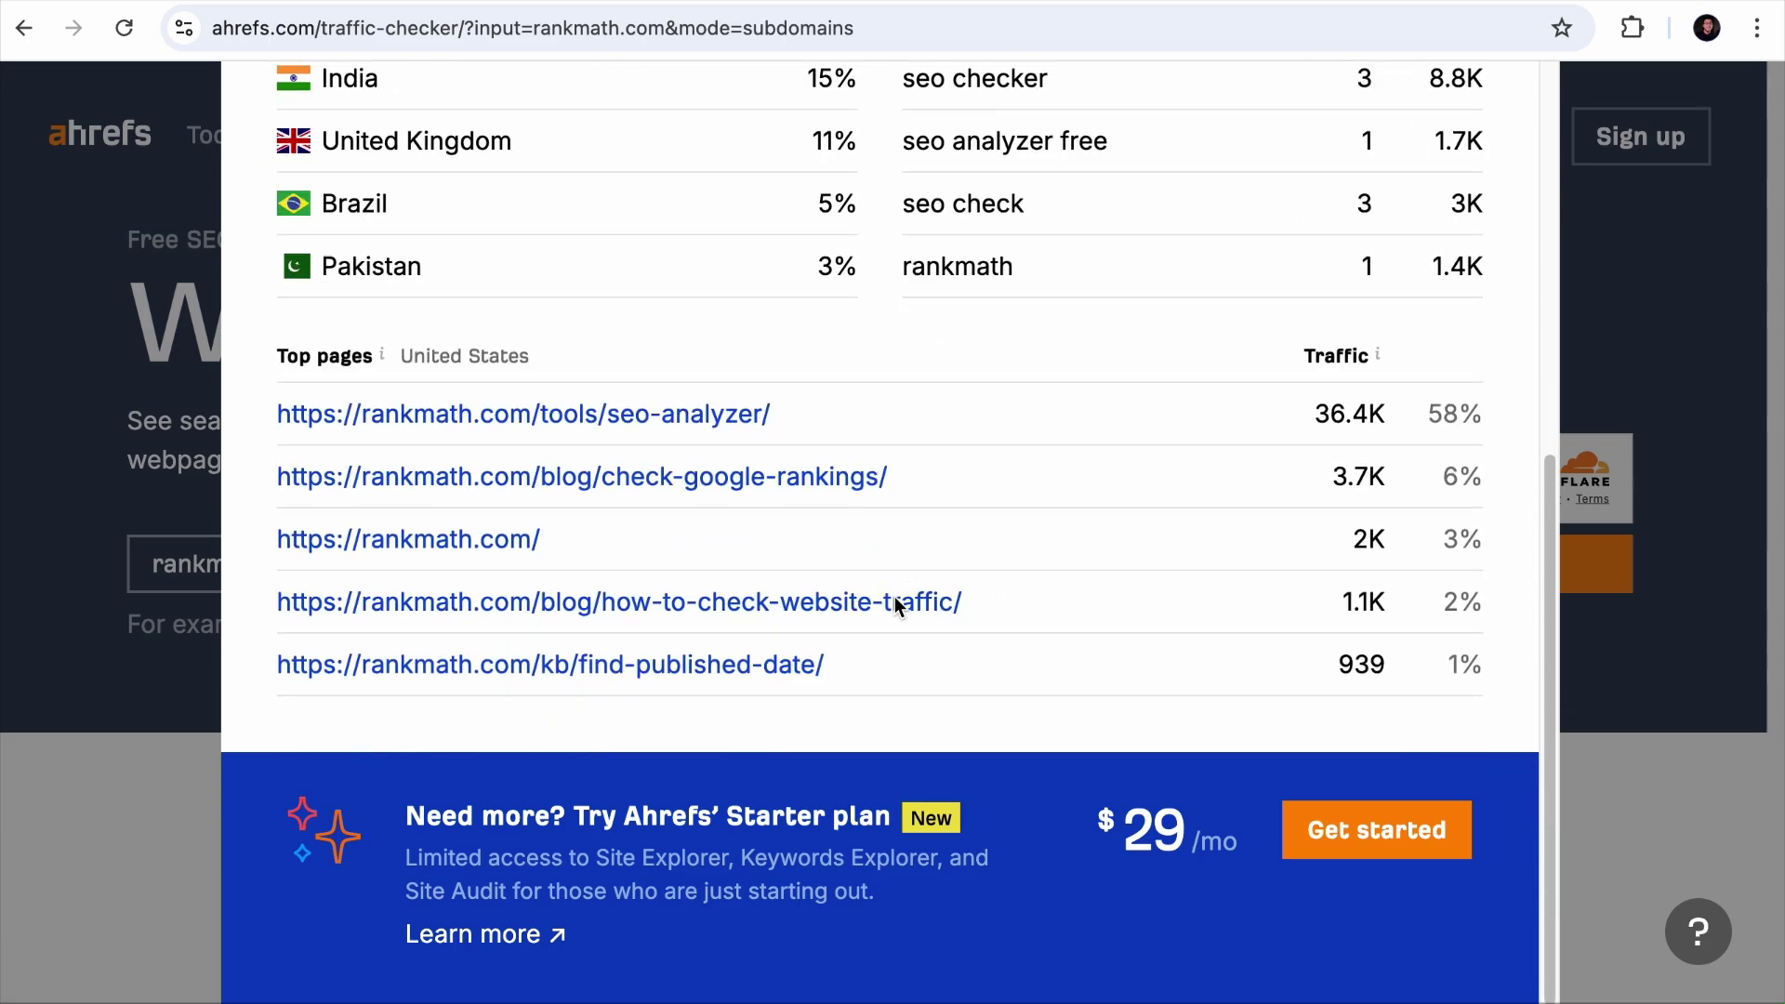